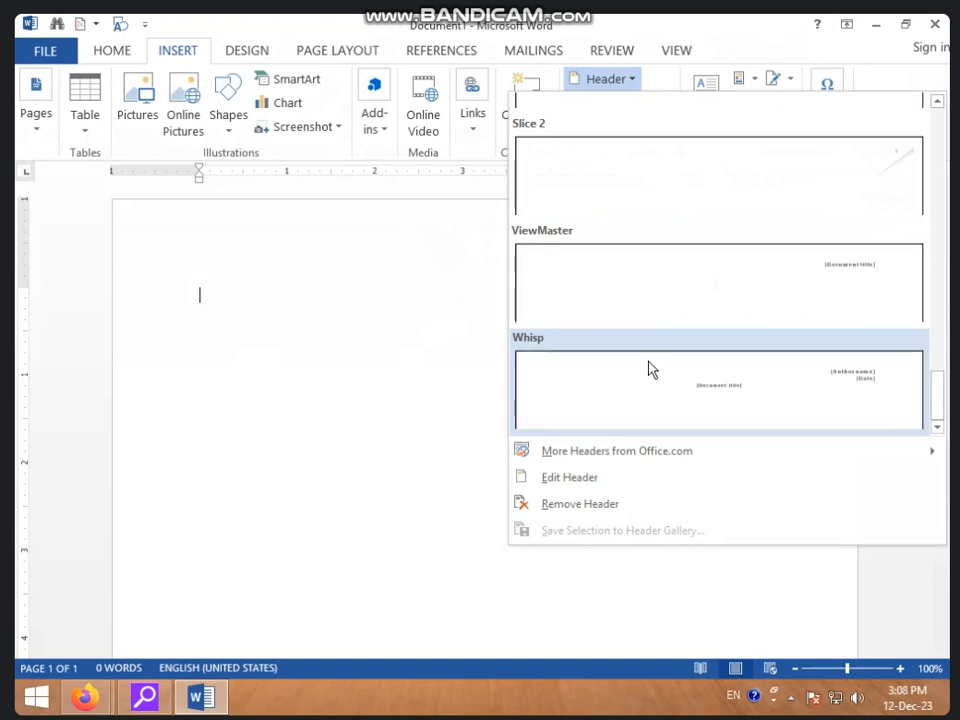
Insert the built-in Retrospect header and replace it with the Blank (Three Columns) header.
{"action": "scroll", "coordinate": [731, 386], "scroll_direction": "up", "scroll_amount": 6}
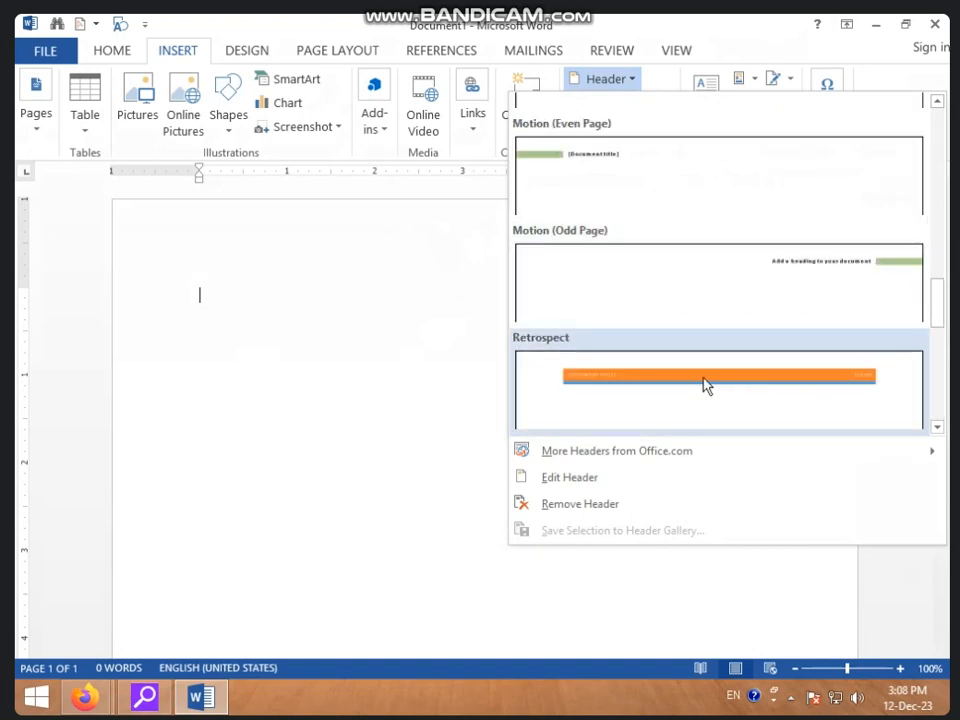
{"action": "left_click", "coordinate": [711, 376]}
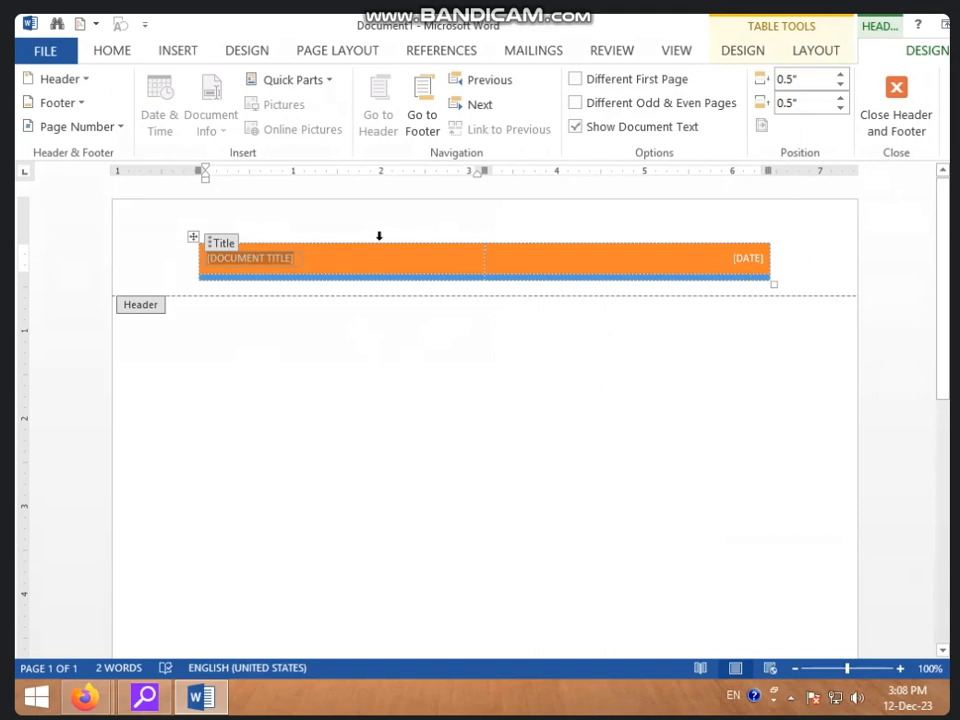
{"action": "left_click", "coordinate": [61, 82]}
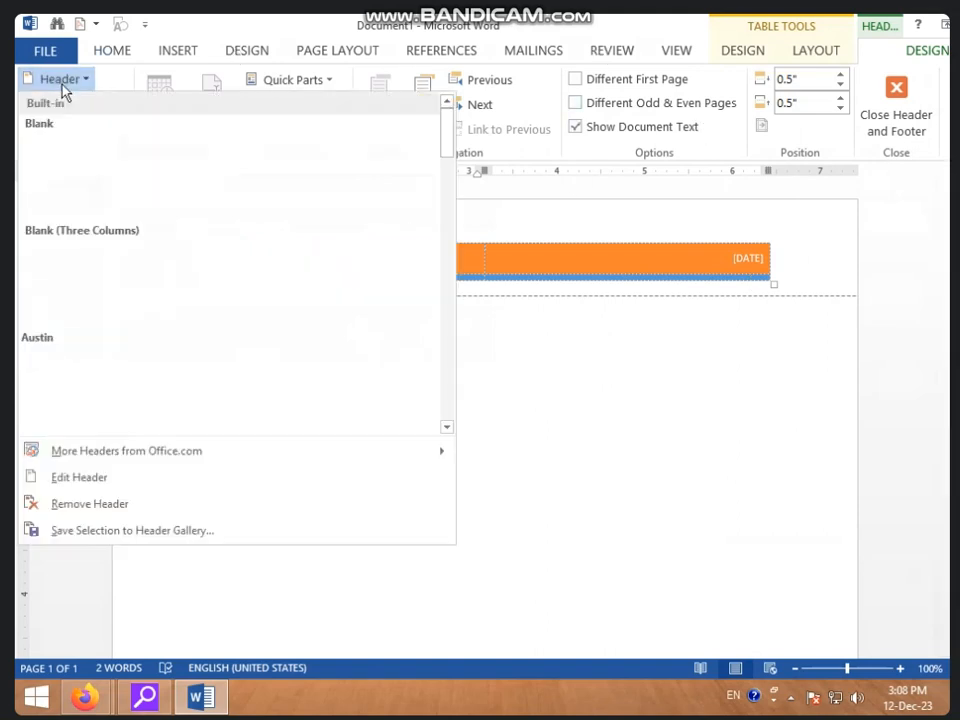
{"action": "left_click", "coordinate": [104, 268]}
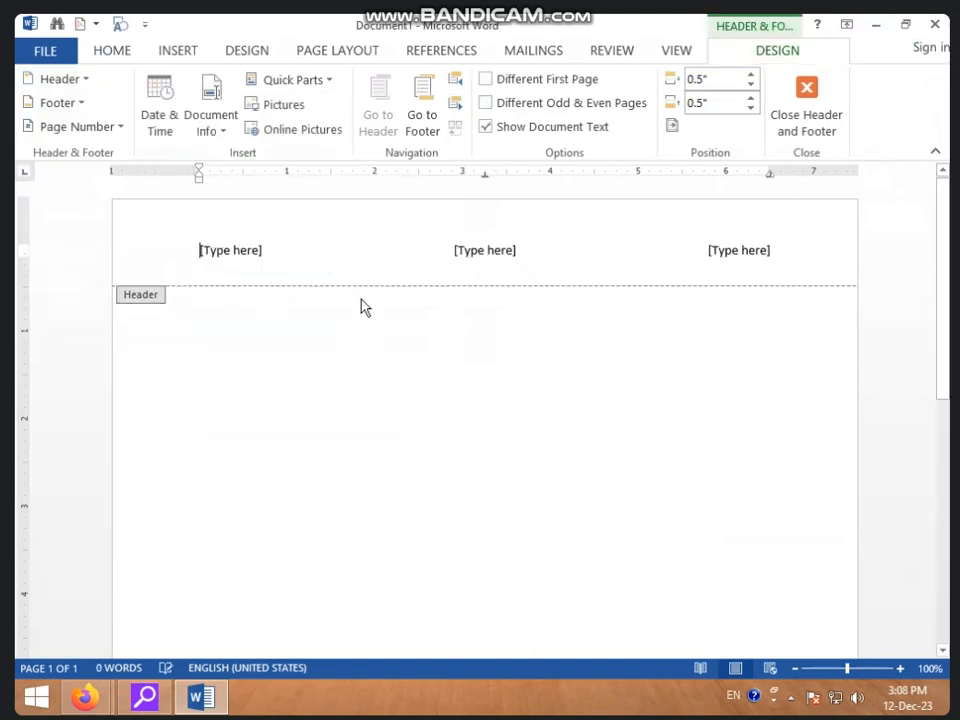
Replace the first header placeholder with the text "FUNDAMENTAL OF COMPUTER".
{"action": "left_click", "coordinate": [228, 258]}
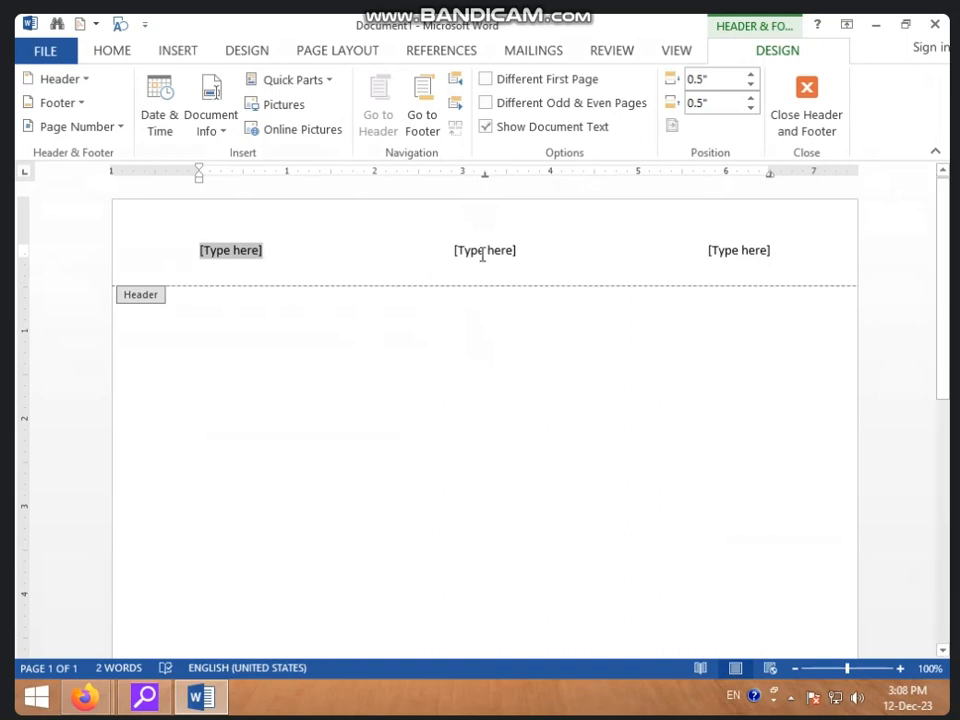
{"action": "scroll", "coordinate": [480, 366], "scroll_direction": "down", "scroll_amount": 10}
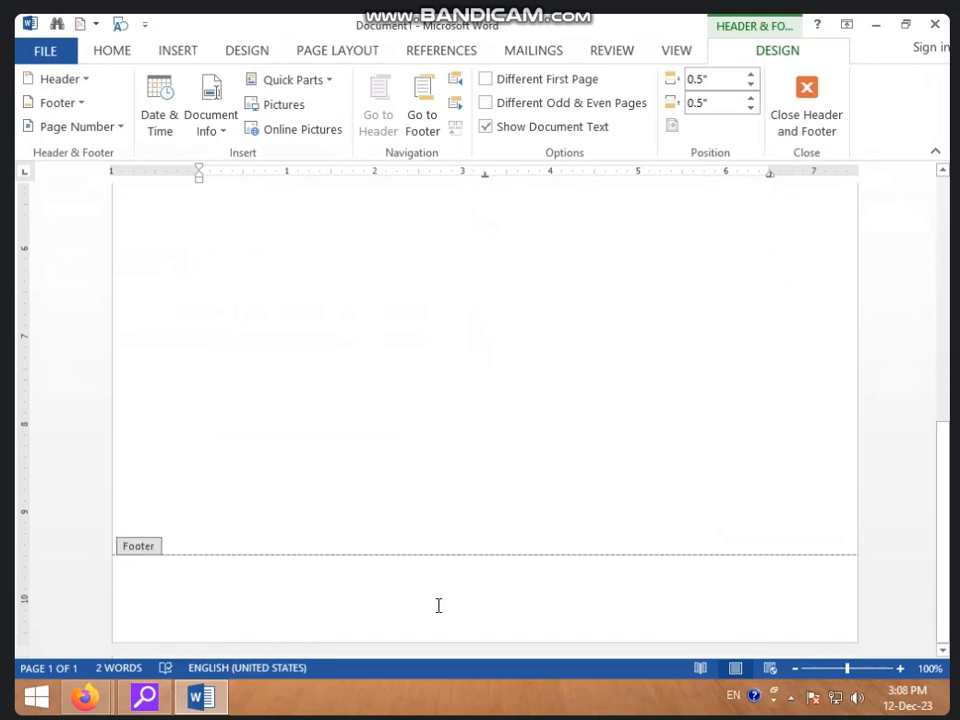
{"action": "scroll", "coordinate": [446, 605], "scroll_direction": "up", "scroll_amount": 10}
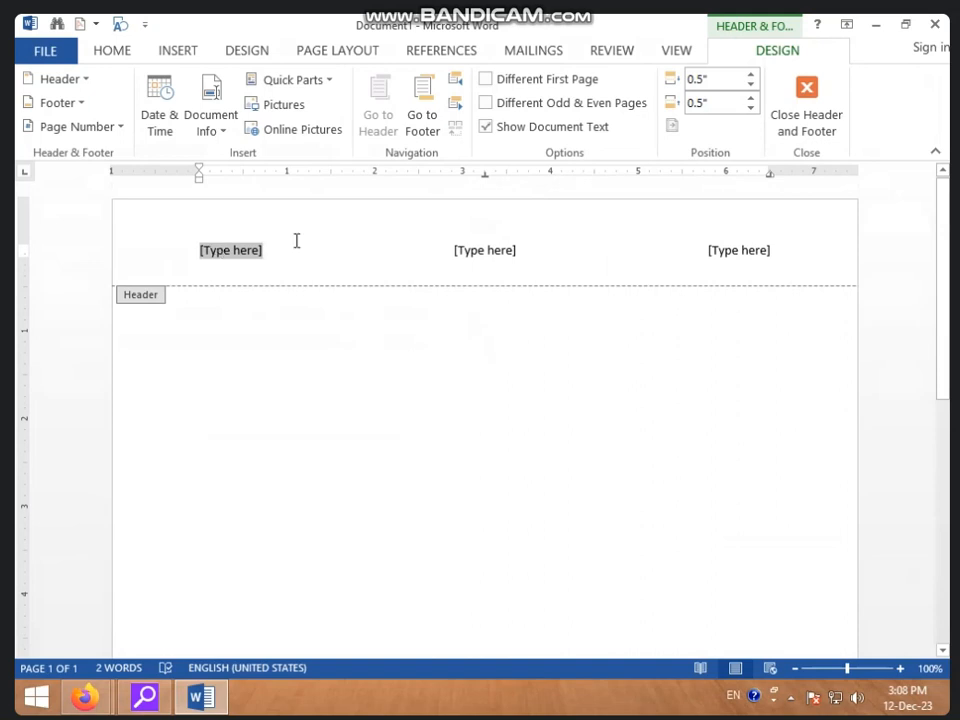
{"action": "scroll", "coordinate": [426, 313], "scroll_direction": "down", "scroll_amount": 1}
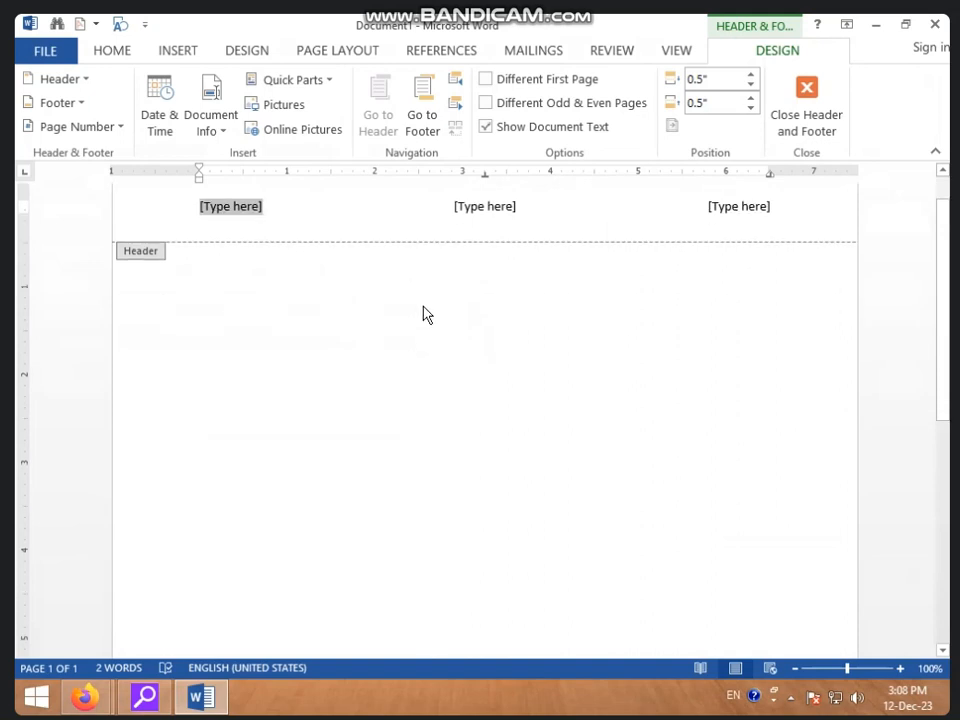
{"action": "scroll", "coordinate": [423, 314], "scroll_direction": "down", "scroll_amount": 11}
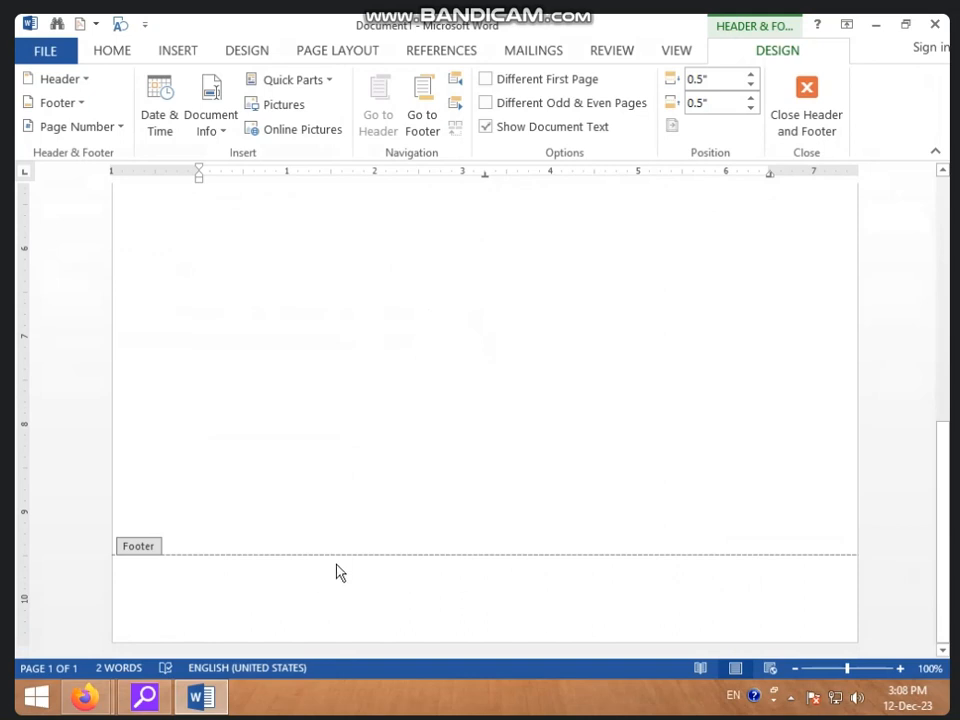
{"action": "scroll", "coordinate": [458, 448], "scroll_direction": "up", "scroll_amount": 12}
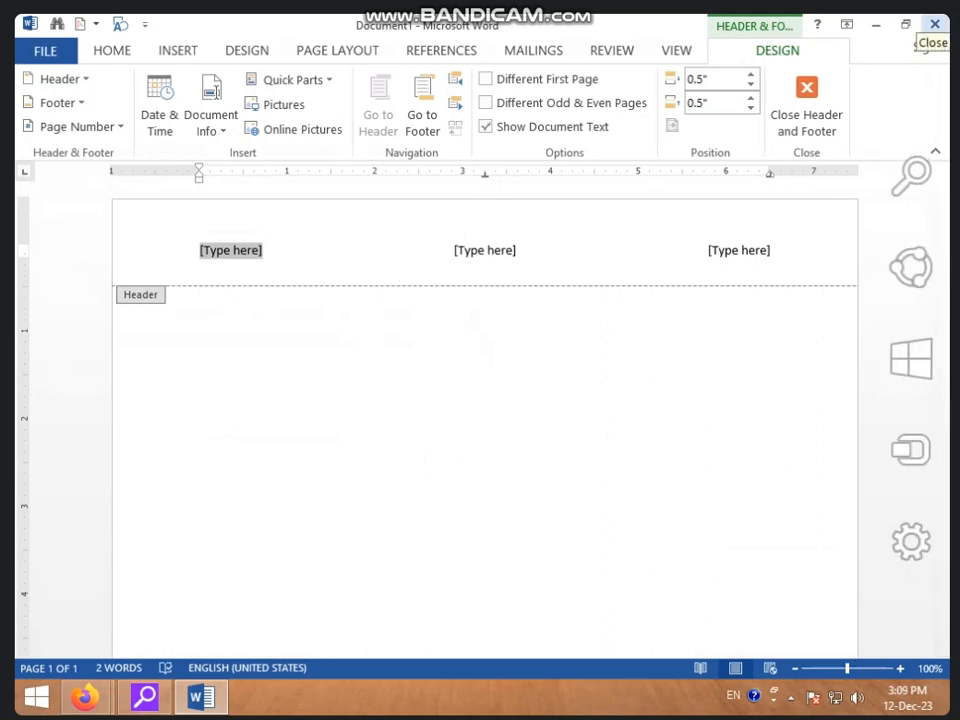
{"action": "type", "text": "P"}
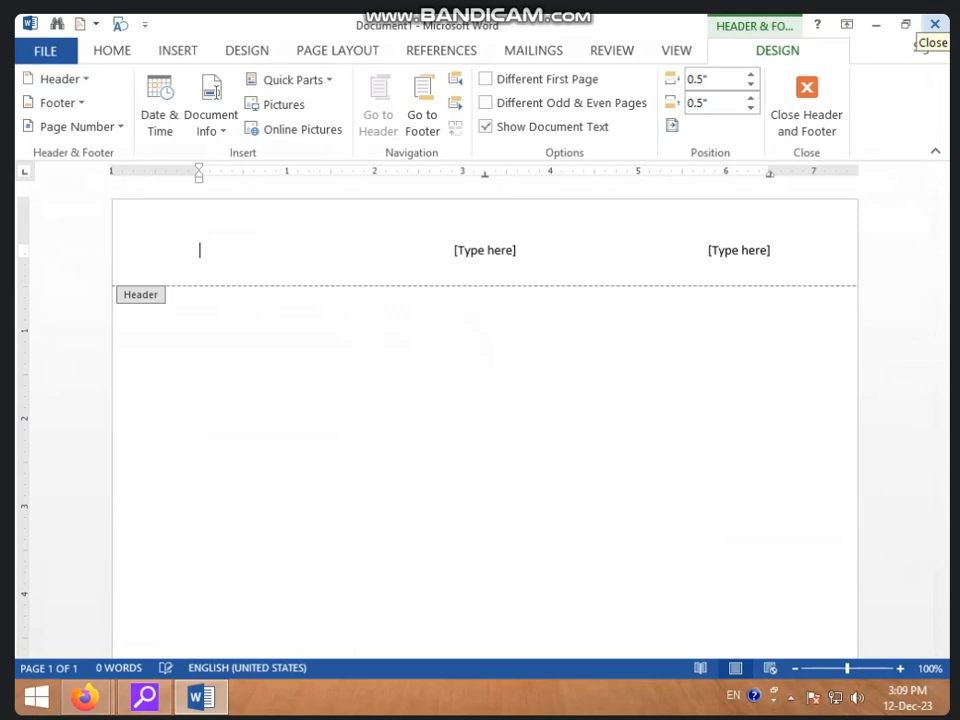
{"action": "type", "text": "UNCAMENTA"}
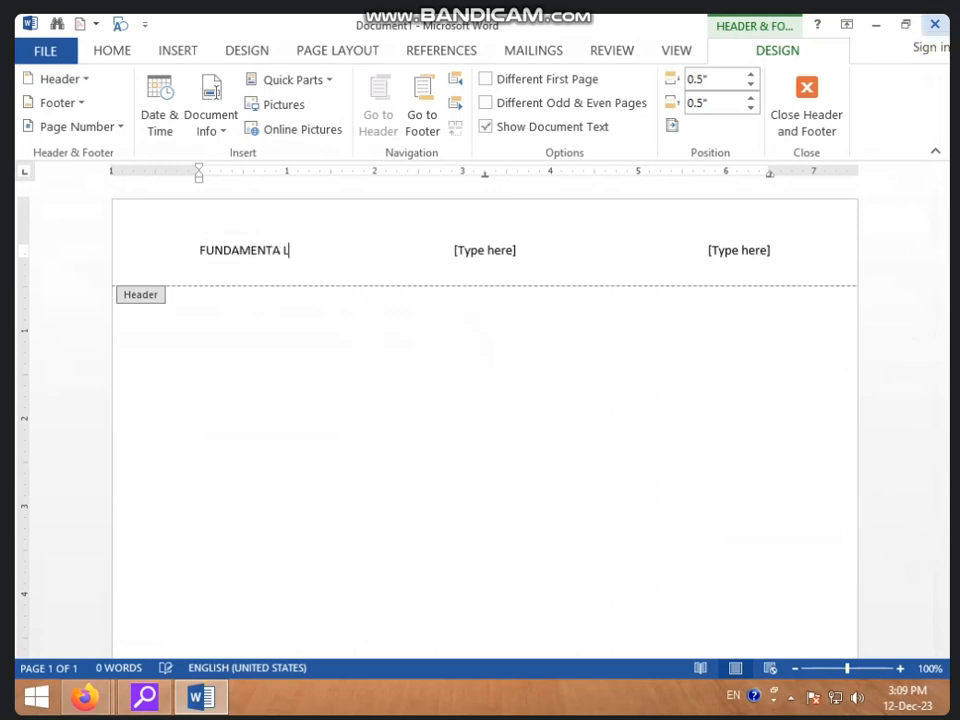
{"action": "type", "text": "L OF COMPUTER"}
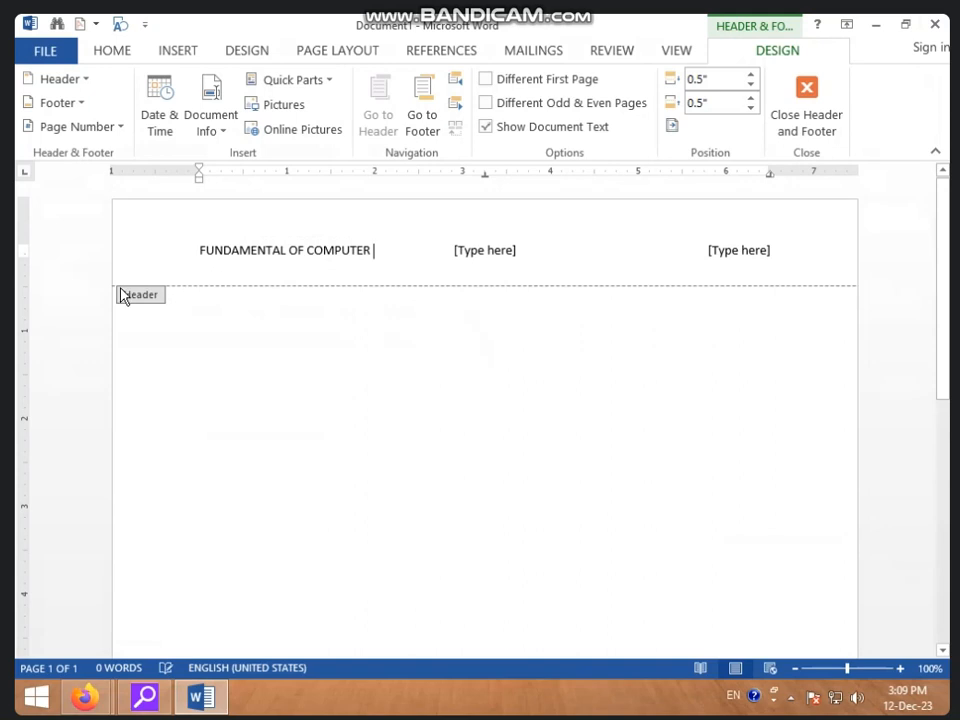
Delete the unused middle and last placeholders from the header.
{"action": "left_click_drag", "start_coordinate": [196, 249], "coordinate": [388, 250]}
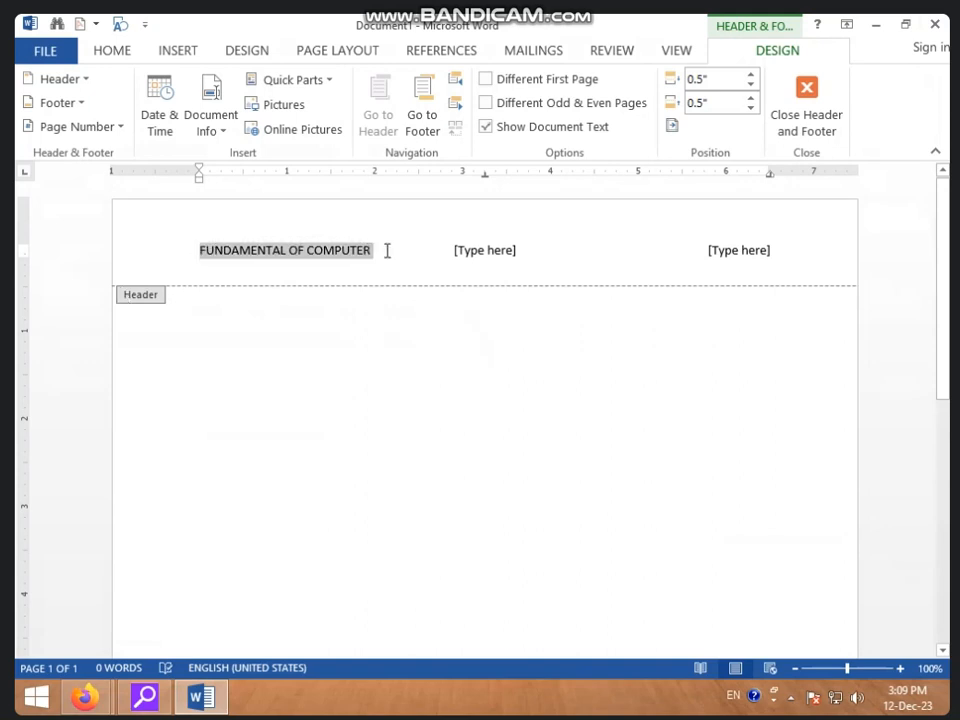
{"action": "left_click", "coordinate": [503, 252]}
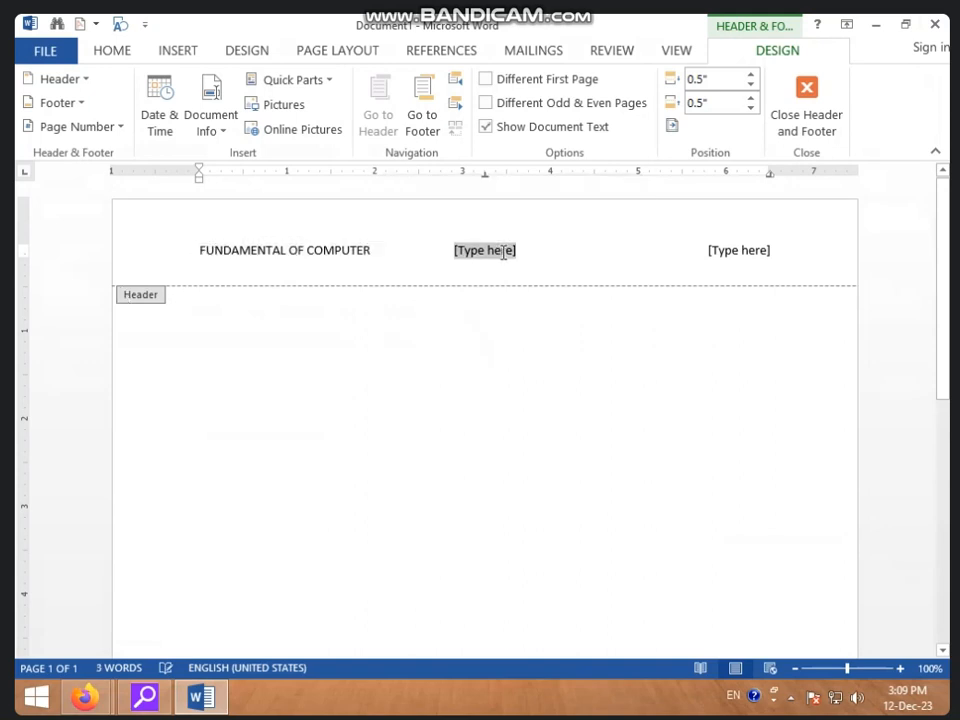
{"action": "left_click", "coordinate": [735, 253]}
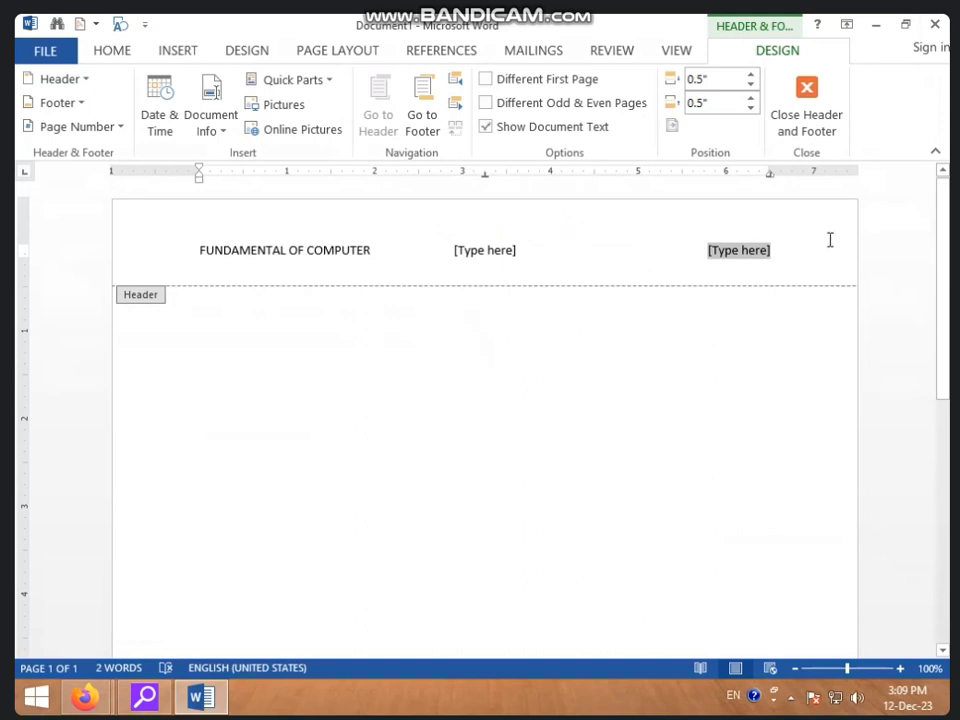
{"action": "key", "text": "Delete"}
{"action": "left_click", "coordinate": [501, 254]}
{"action": "key", "text": "Delete"}
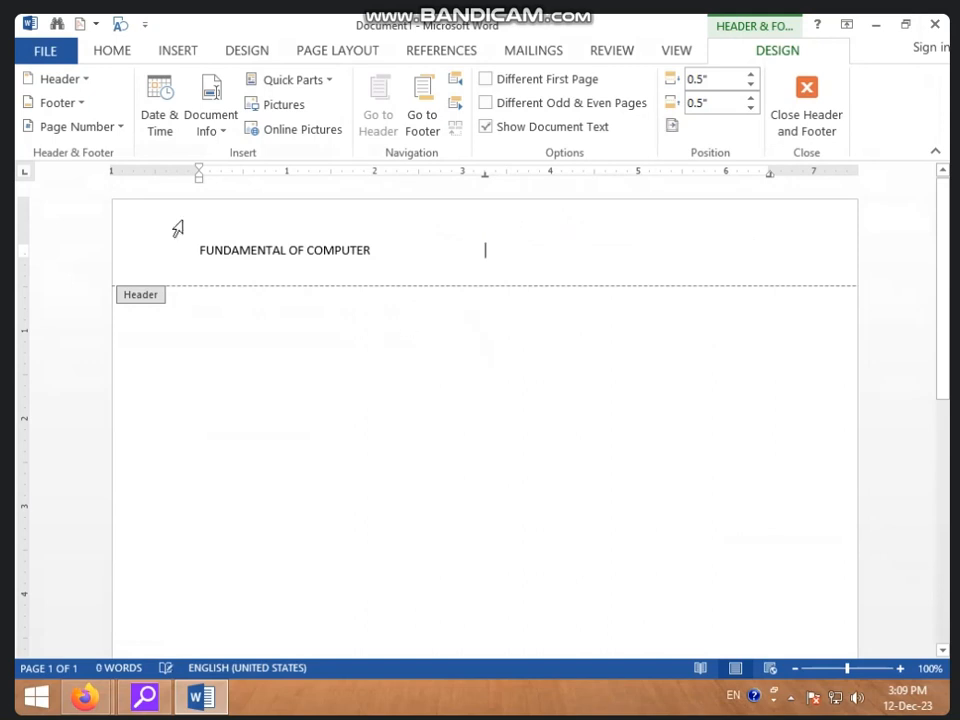
Format the header text "FUNDAMENTAL OF COMPUTER" as red, 14 pt and bold.
{"action": "left_click_drag", "start_coordinate": [197, 250], "coordinate": [437, 251]}
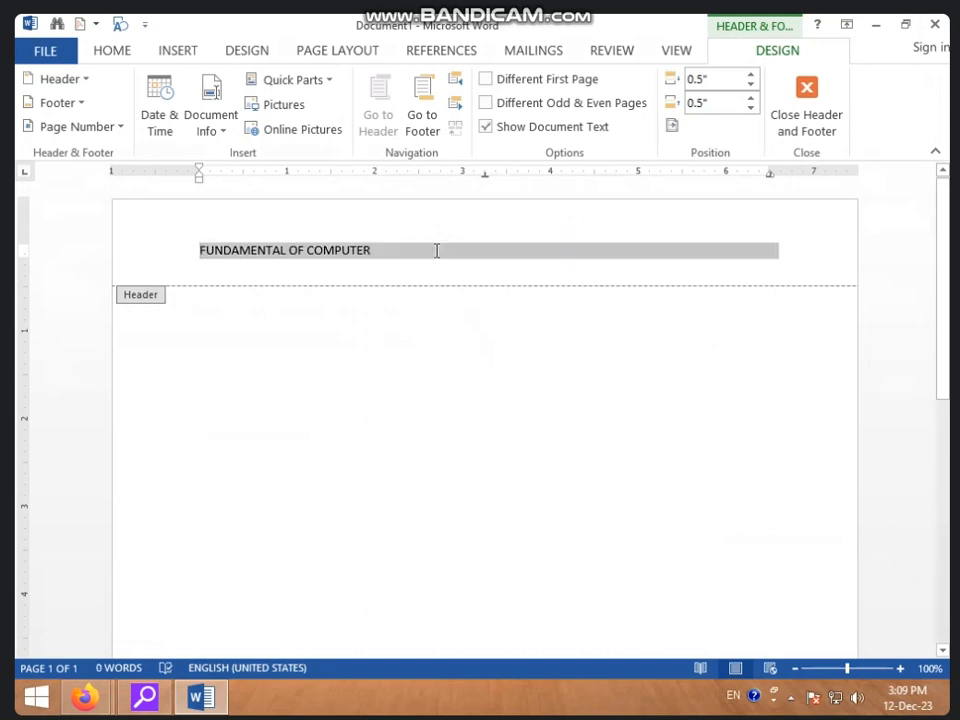
{"action": "left_click", "coordinate": [121, 56]}
{"action": "left_click", "coordinate": [347, 121]}
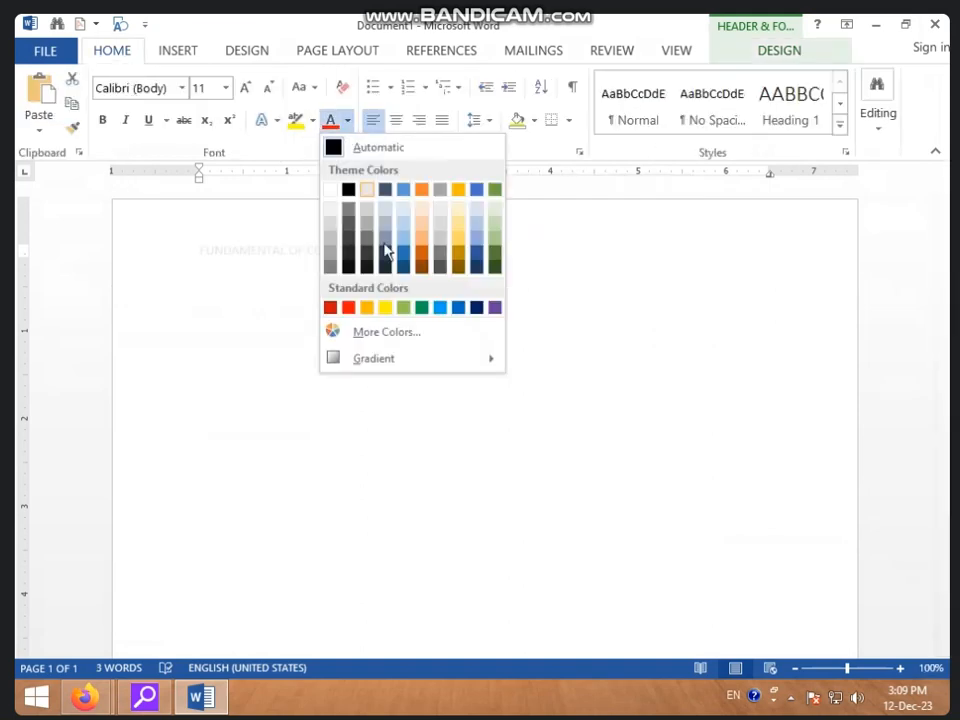
{"action": "left_click", "coordinate": [347, 311]}
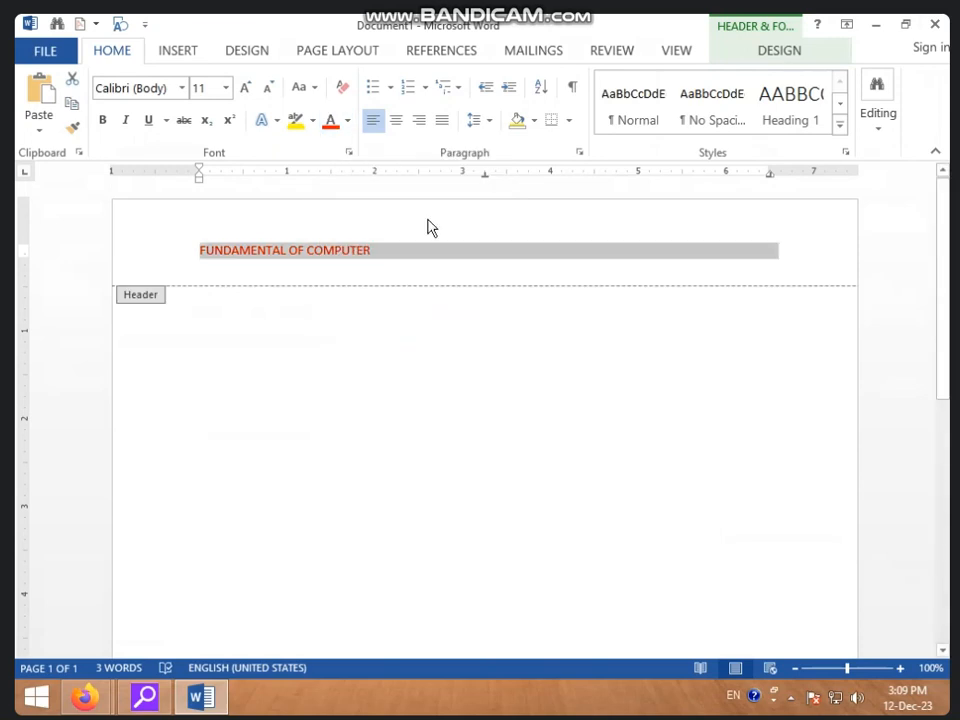
{"action": "left_click", "coordinate": [245, 90]}
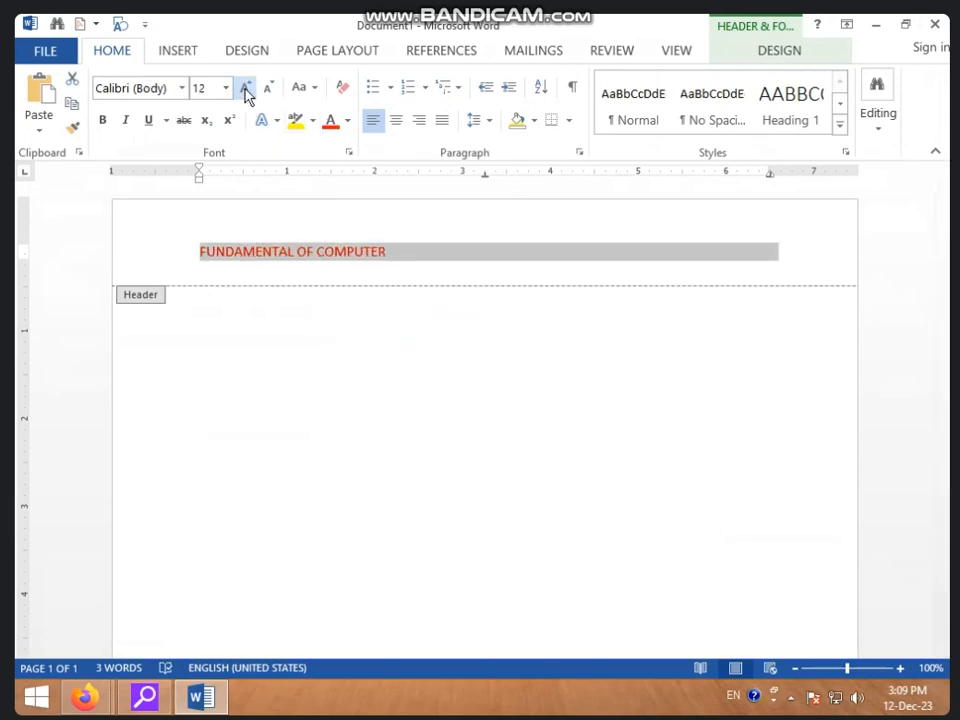
{"action": "left_click", "coordinate": [245, 90]}
{"action": "left_click", "coordinate": [104, 123]}
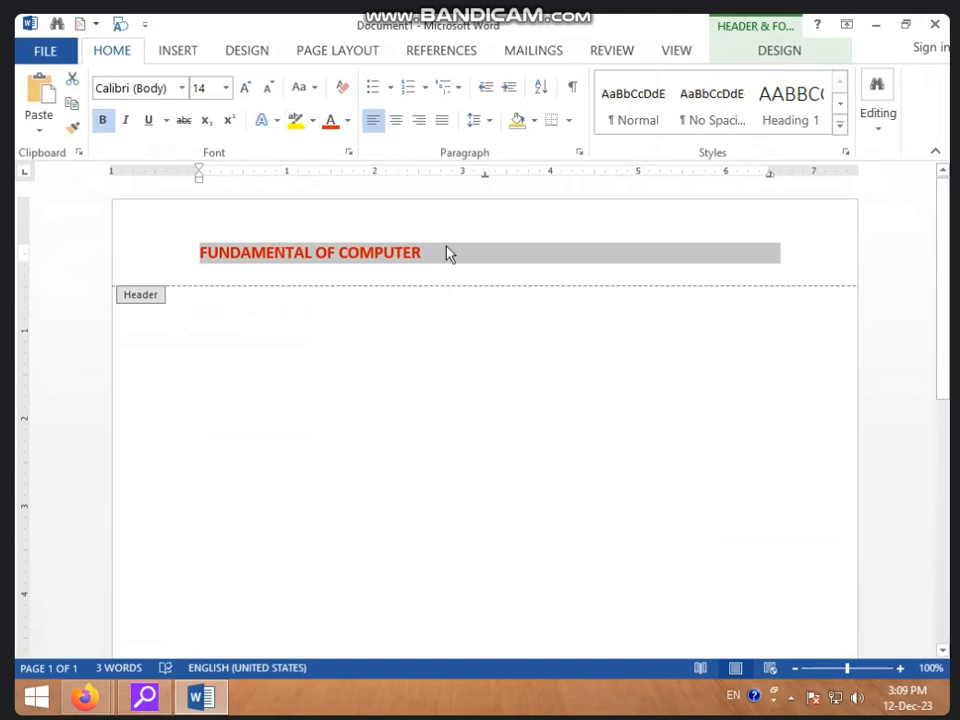
{"action": "scroll", "coordinate": [407, 510], "scroll_direction": "down", "scroll_amount": 10}
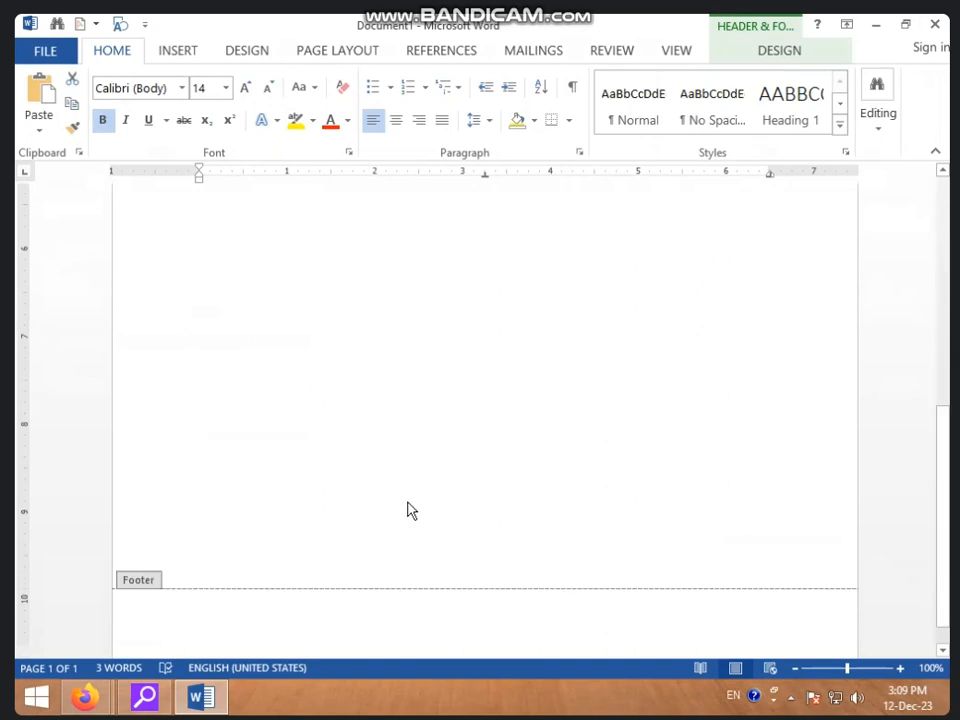
{"action": "scroll", "coordinate": [344, 529], "scroll_direction": "up", "scroll_amount": 10}
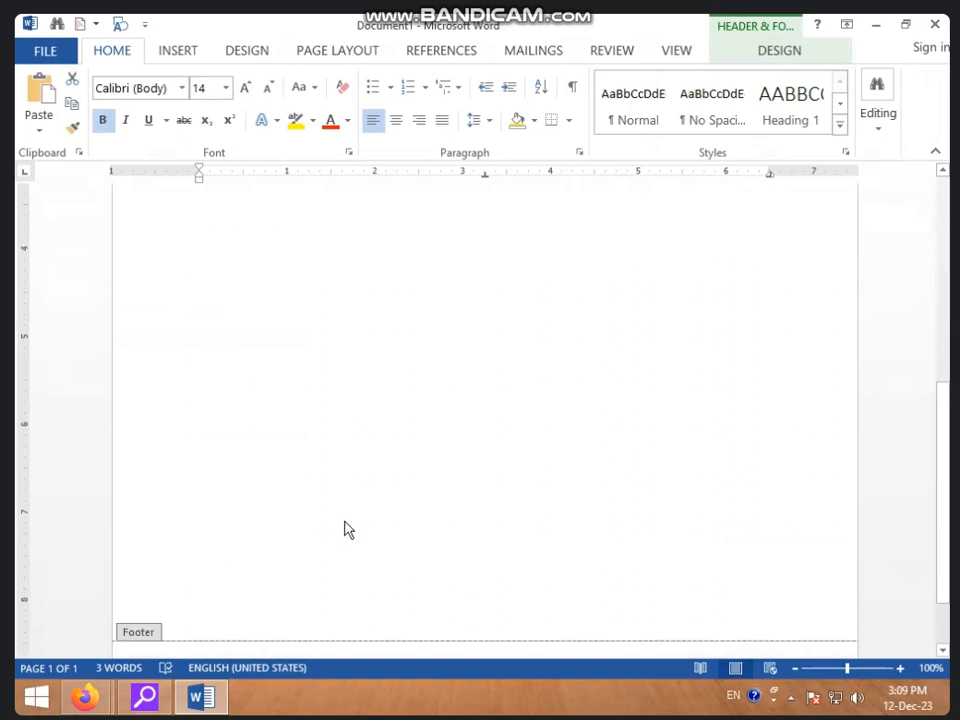
{"action": "left_click", "coordinate": [459, 255]}
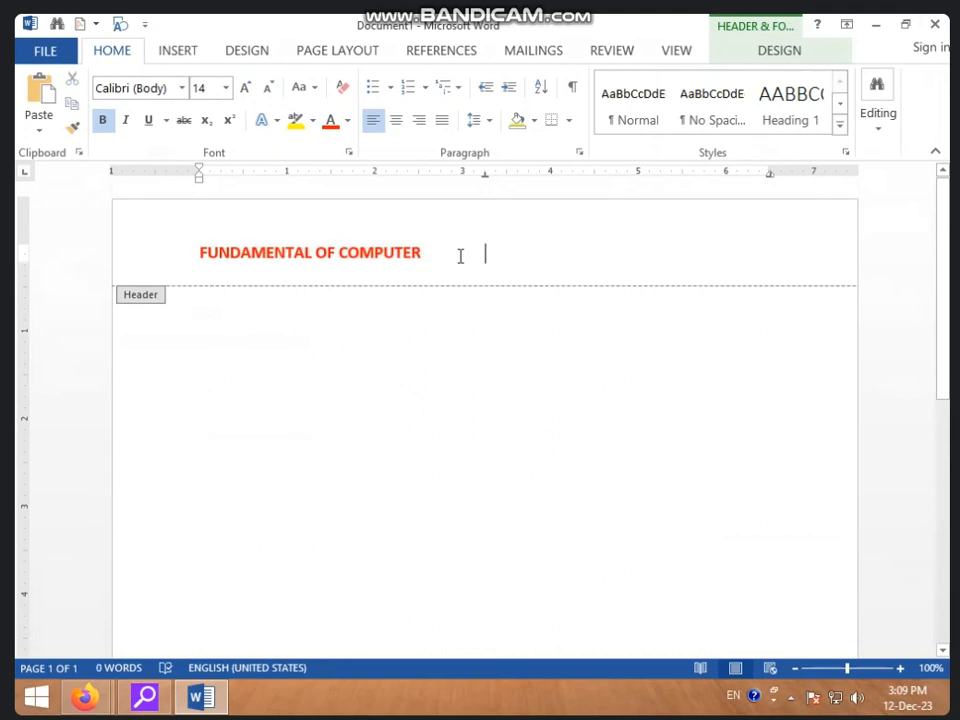
{"action": "type", "text": "GH"}
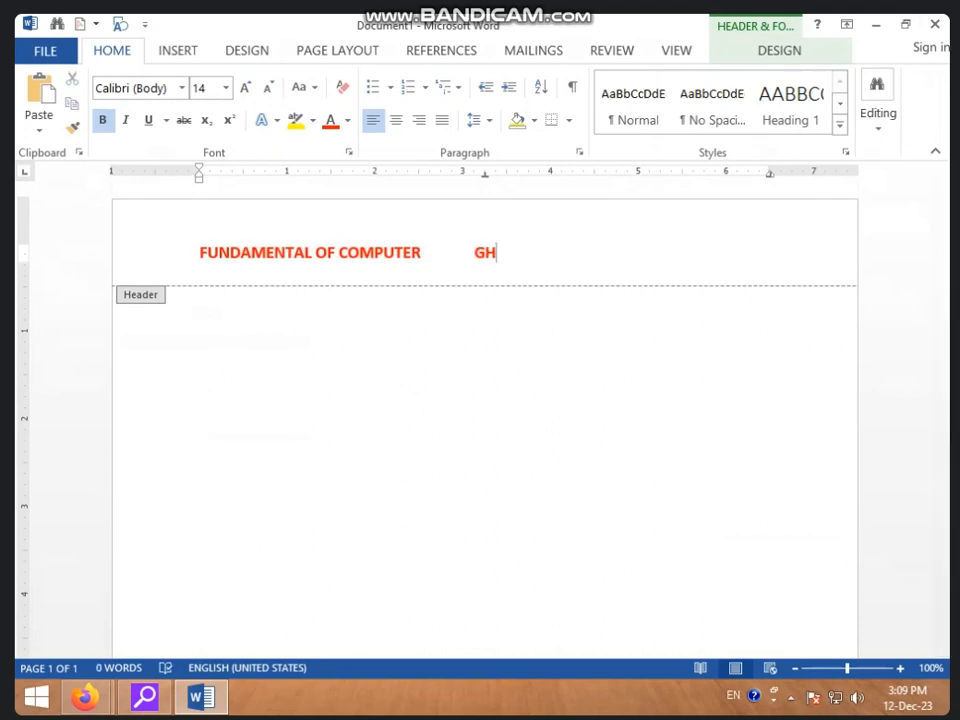
{"action": "key", "text": "BackSpace"}
{"action": "key", "text": "BackSpace"}
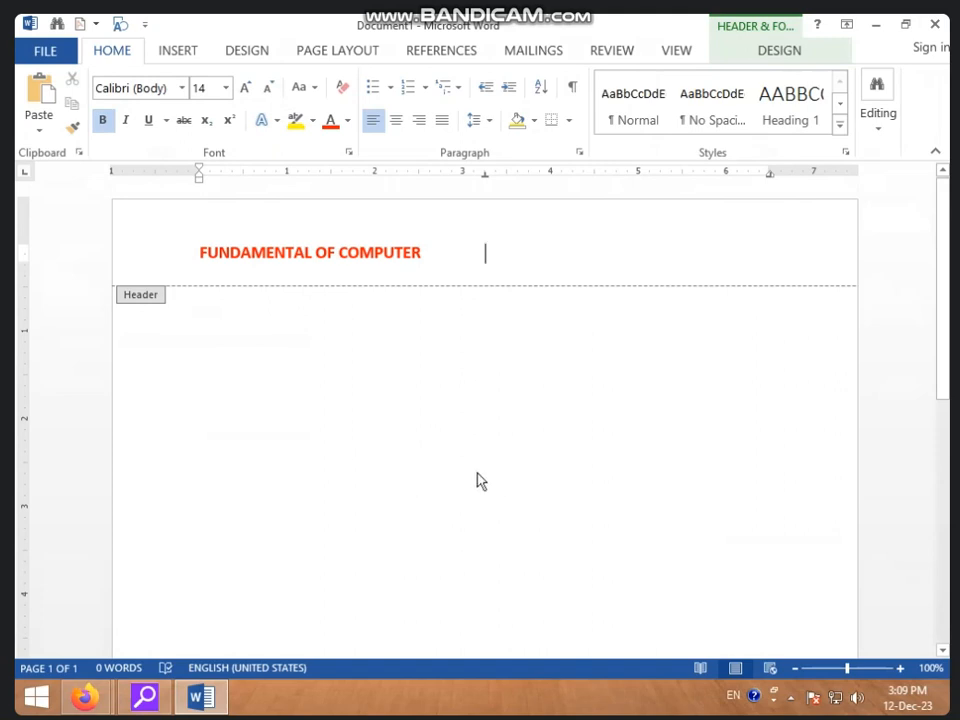
Leave header editing and fill the document body with sample paragraphs using =RAND(50).
{"action": "double_click", "coordinate": [439, 458]}
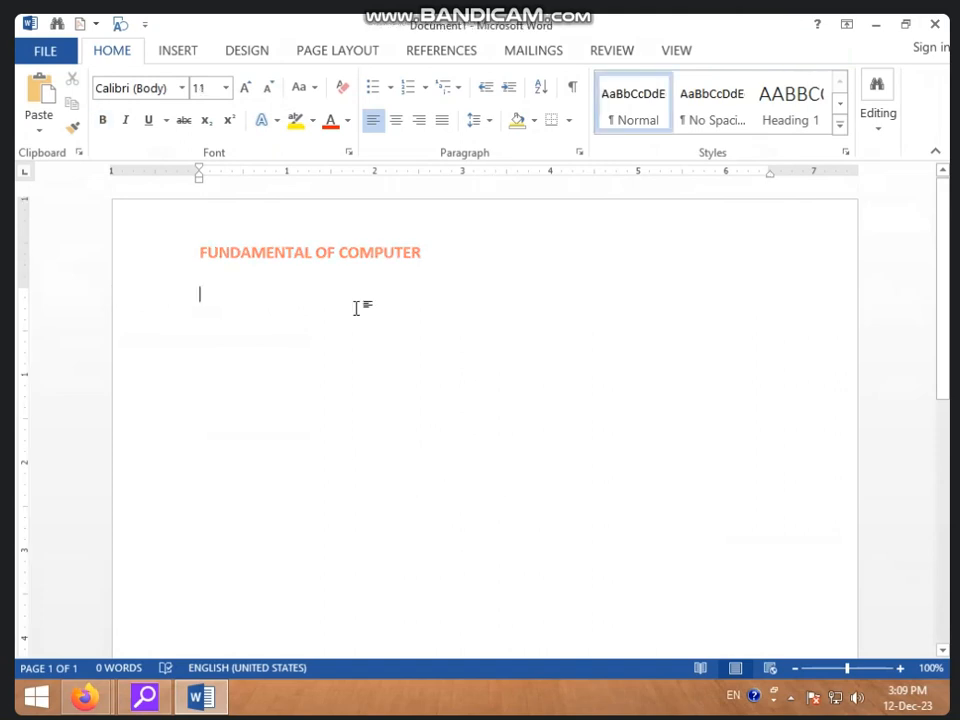
{"action": "scroll", "coordinate": [275, 300], "scroll_direction": "down", "scroll_amount": 7}
{"action": "scroll", "coordinate": [280, 329], "scroll_direction": "up", "scroll_amount": 7}
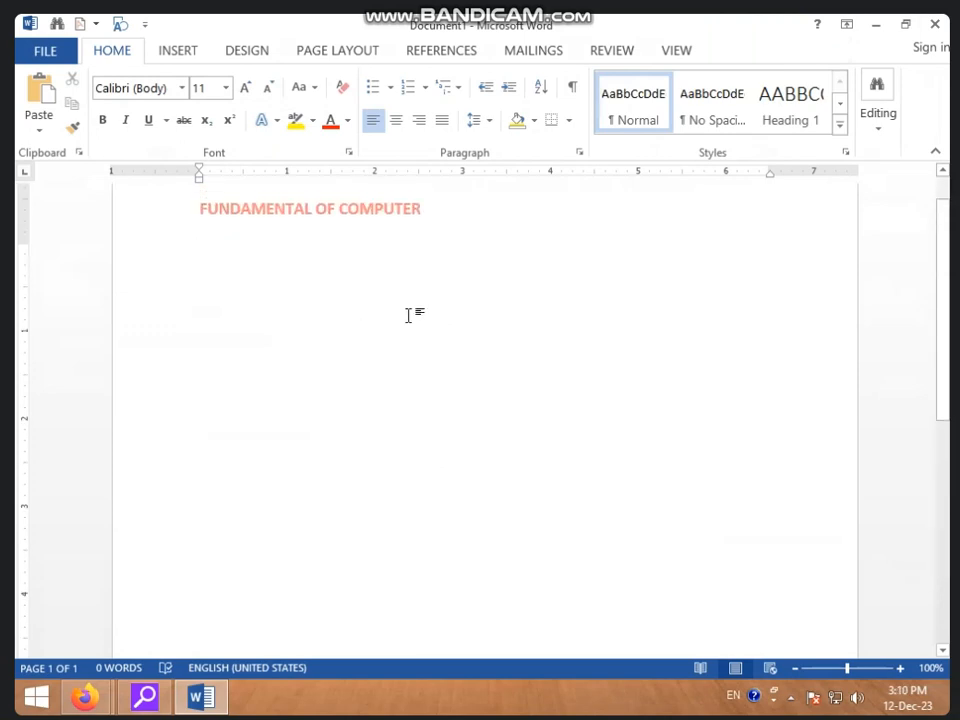
{"action": "type", "text": "=RAND(50"}
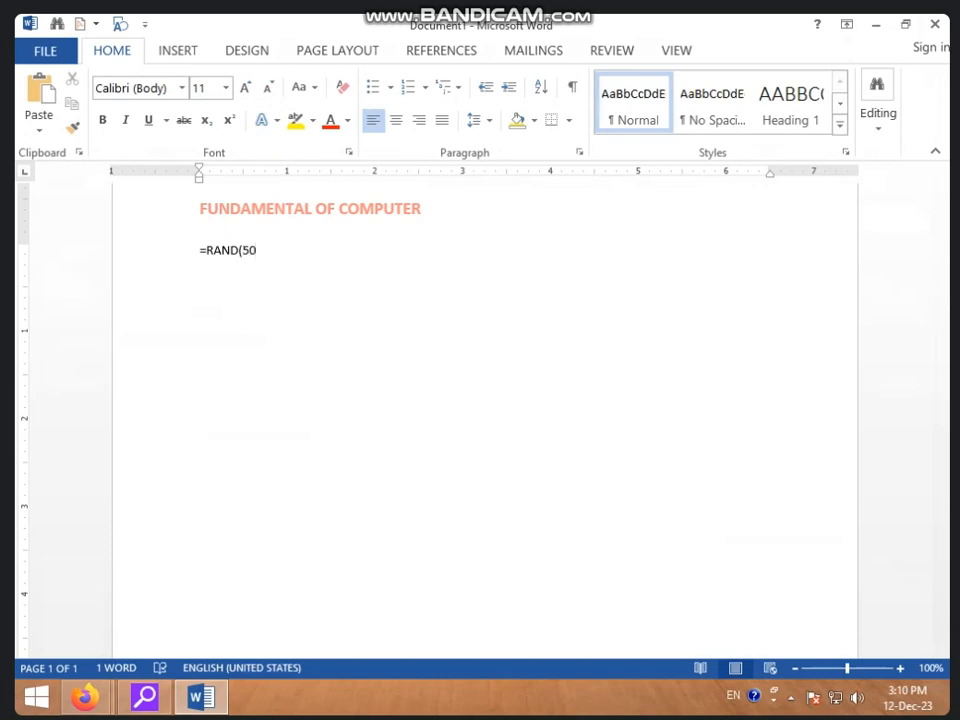
{"action": "key", "text": "Return"}
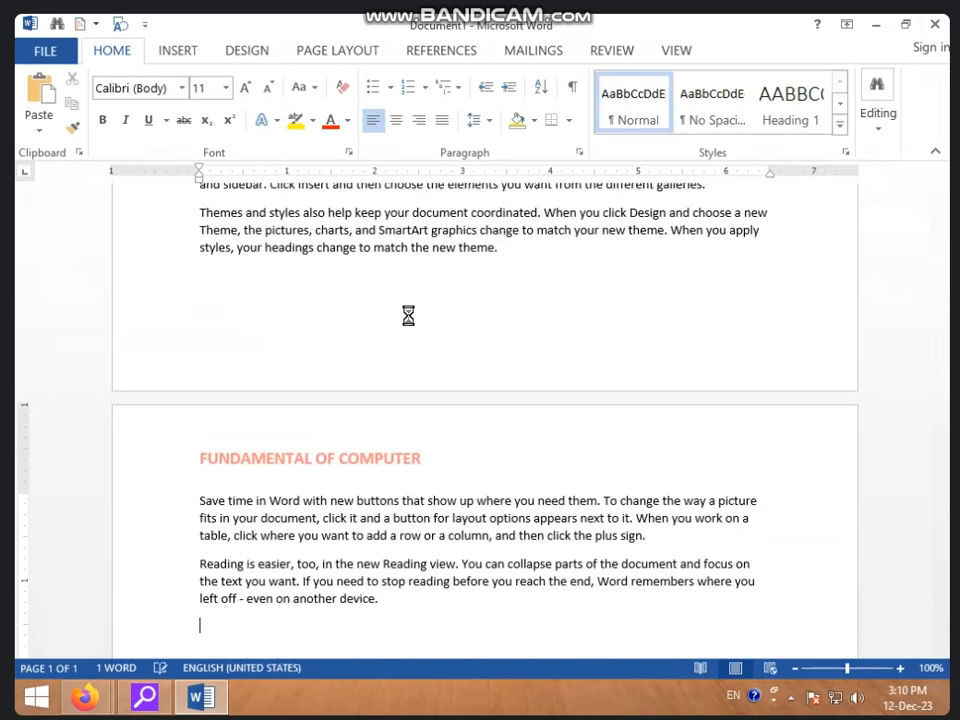
Examine the header across the pages of generated sample text.
{"action": "scroll", "coordinate": [415, 360], "scroll_direction": "up", "scroll_amount": 12}
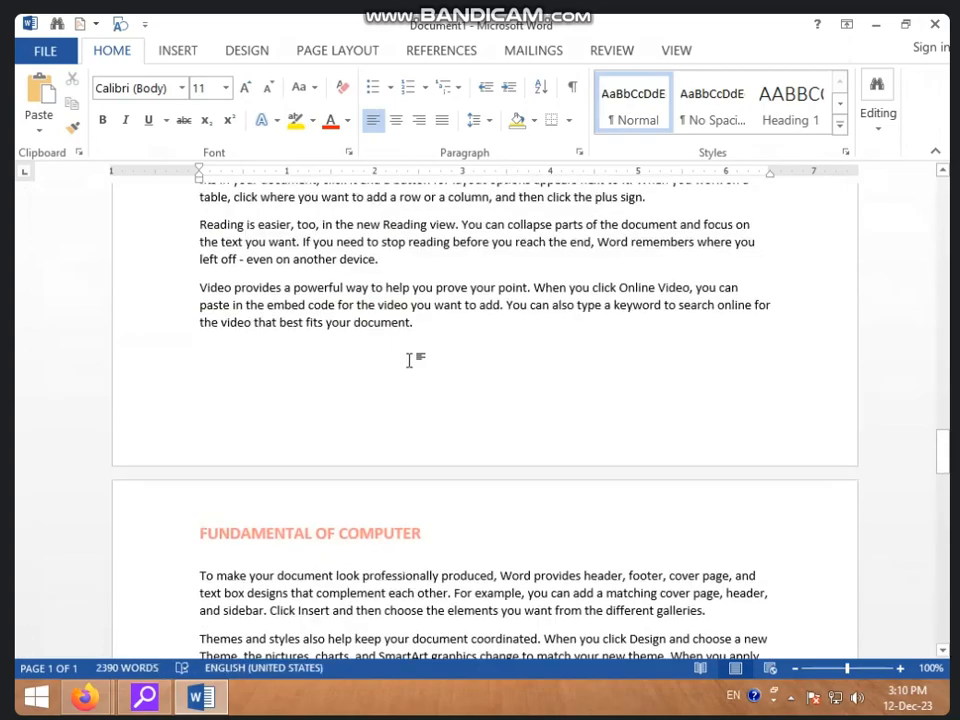
{"action": "scroll", "coordinate": [330, 421], "scroll_direction": "up", "scroll_amount": 5}
{"action": "scroll", "coordinate": [326, 419], "scroll_direction": "up", "scroll_amount": 6}
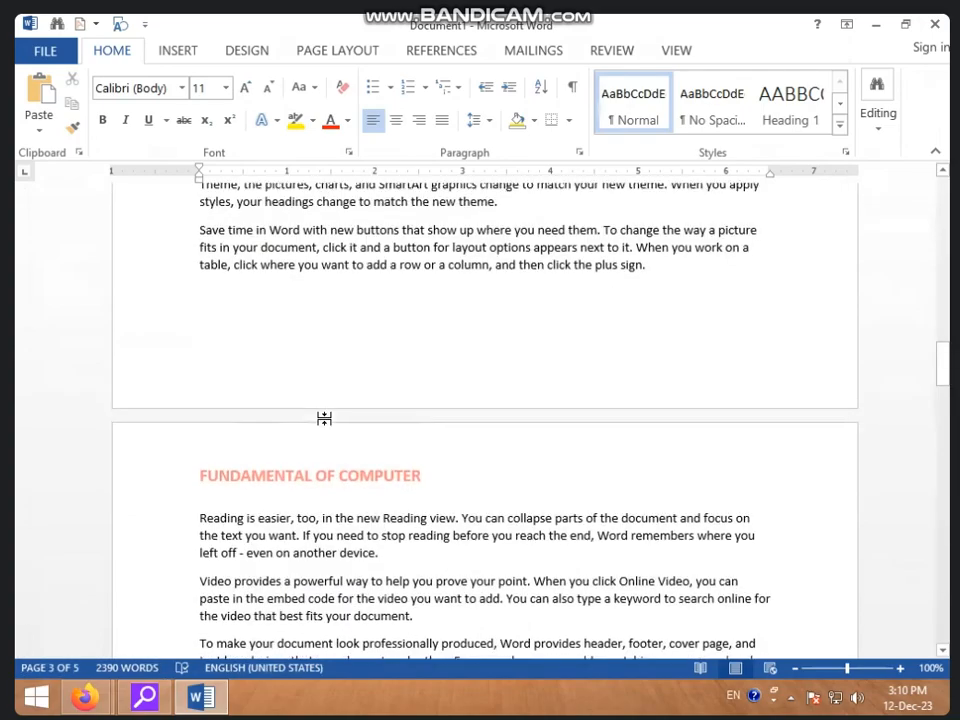
{"action": "scroll", "coordinate": [400, 503], "scroll_direction": "down", "scroll_amount": 3}
{"action": "scroll", "coordinate": [403, 503], "scroll_direction": "down", "scroll_amount": 5}
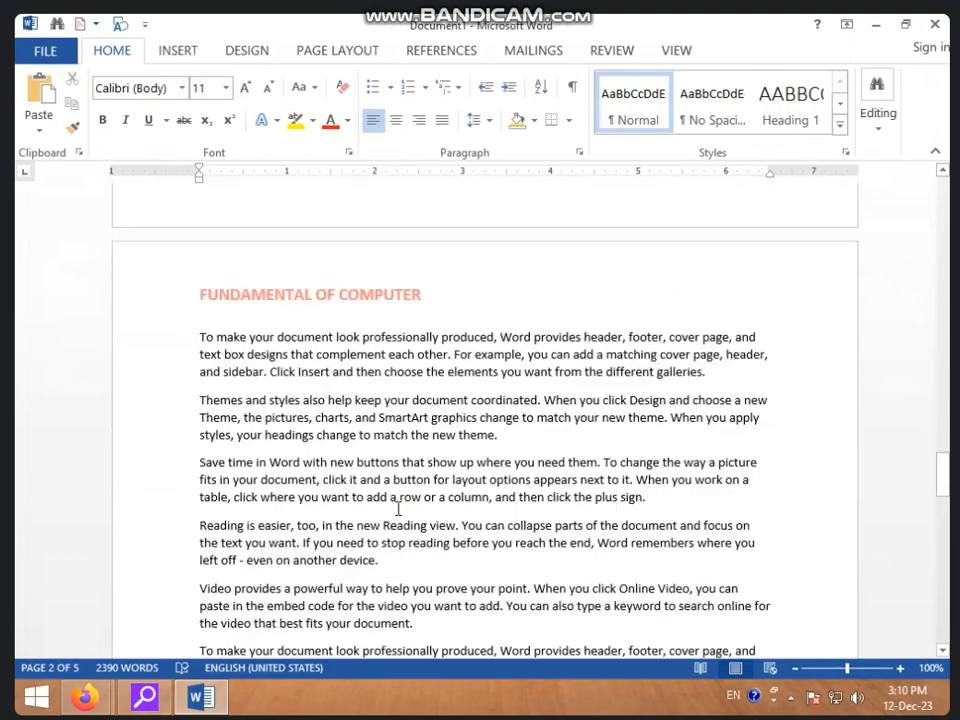
{"action": "scroll", "coordinate": [393, 510], "scroll_direction": "down", "scroll_amount": 10}
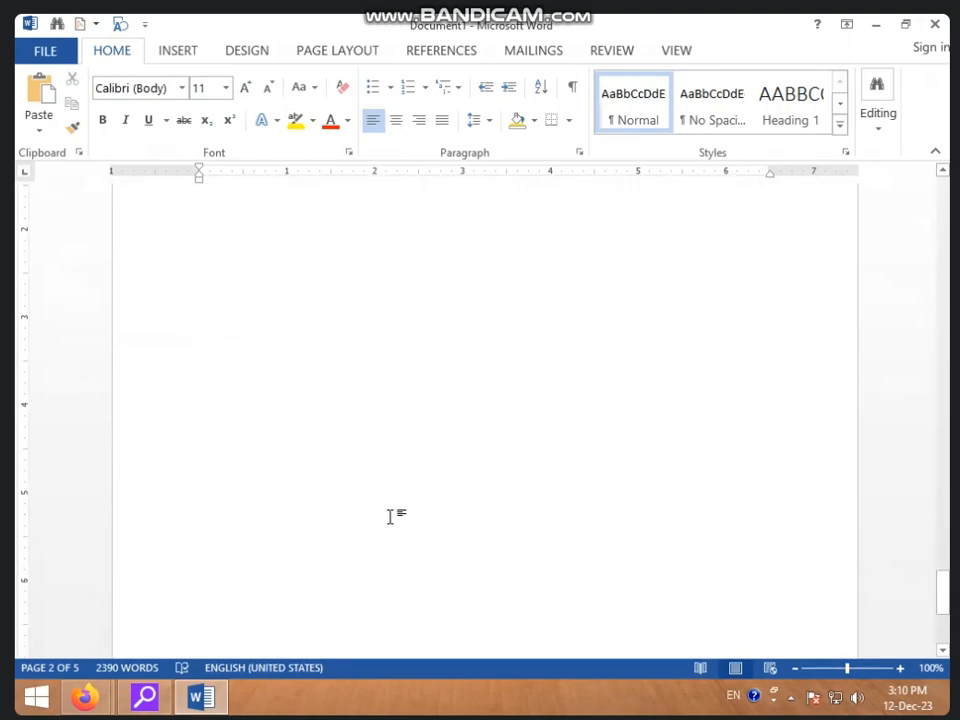
Reopen the header on page 2 and add "PC" at its right-hand end.
{"action": "scroll", "coordinate": [390, 524], "scroll_direction": "up", "scroll_amount": 5}
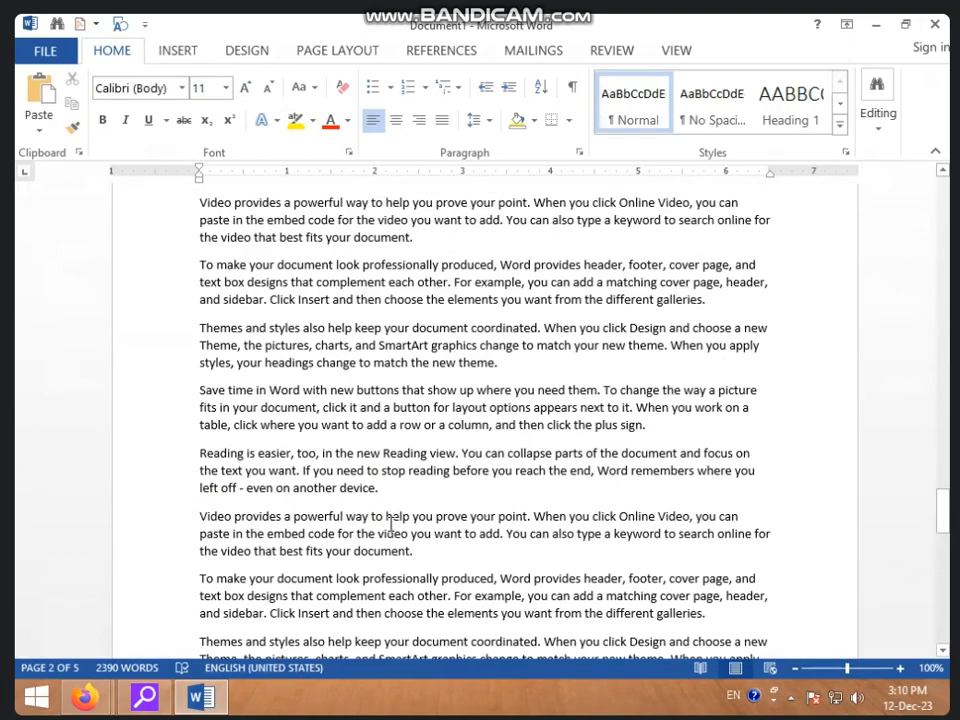
{"action": "scroll", "coordinate": [390, 524], "scroll_direction": "up", "scroll_amount": 10}
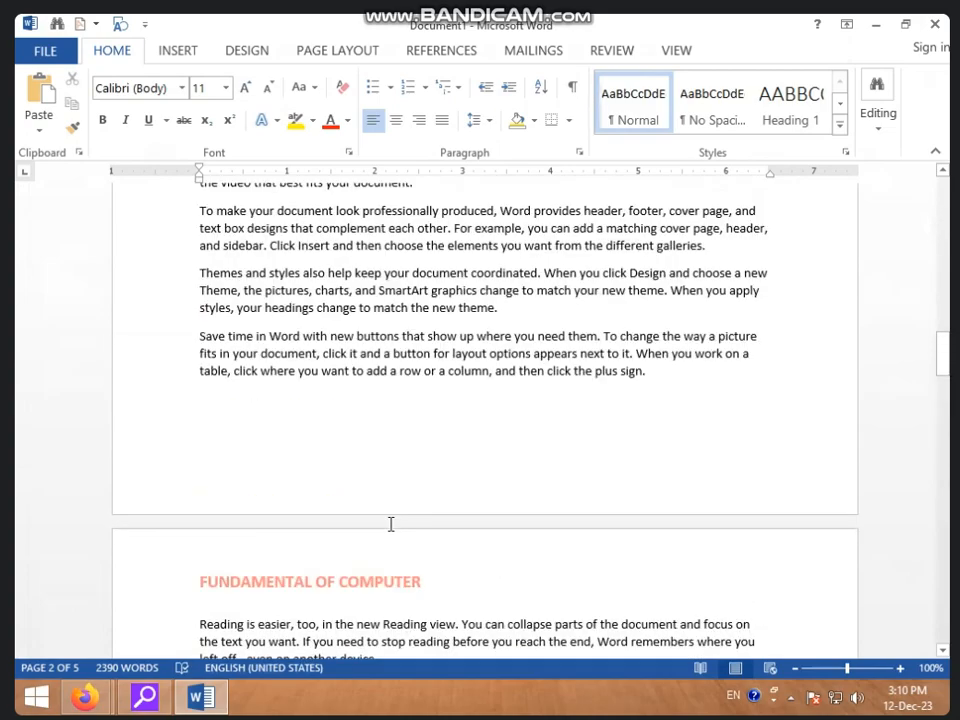
{"action": "scroll", "coordinate": [390, 524], "scroll_direction": "up", "scroll_amount": 1}
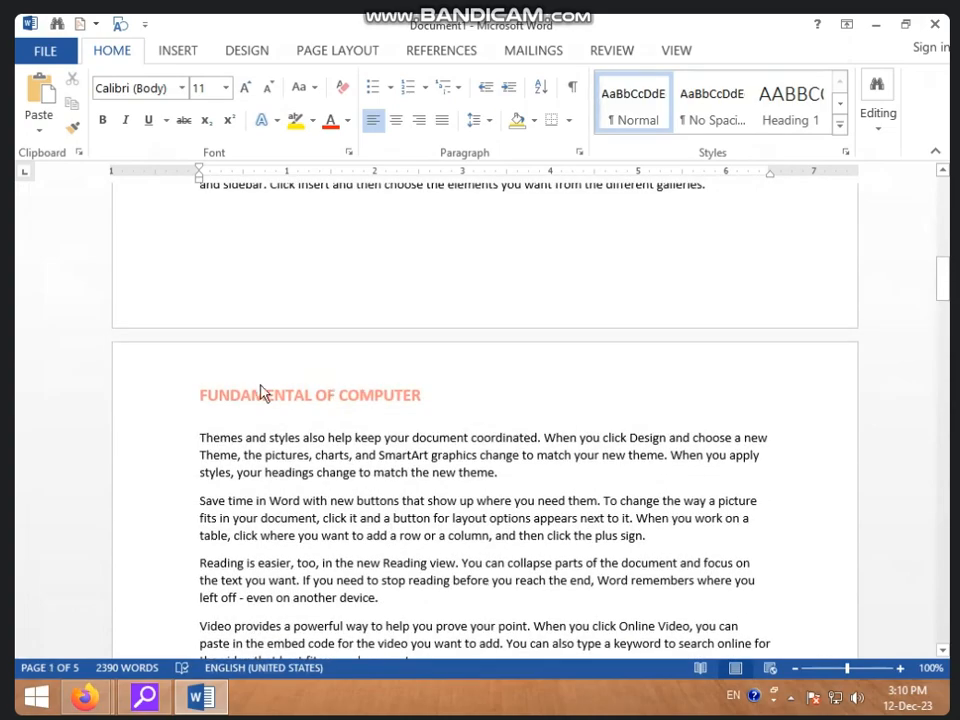
{"action": "double_click", "coordinate": [339, 397]}
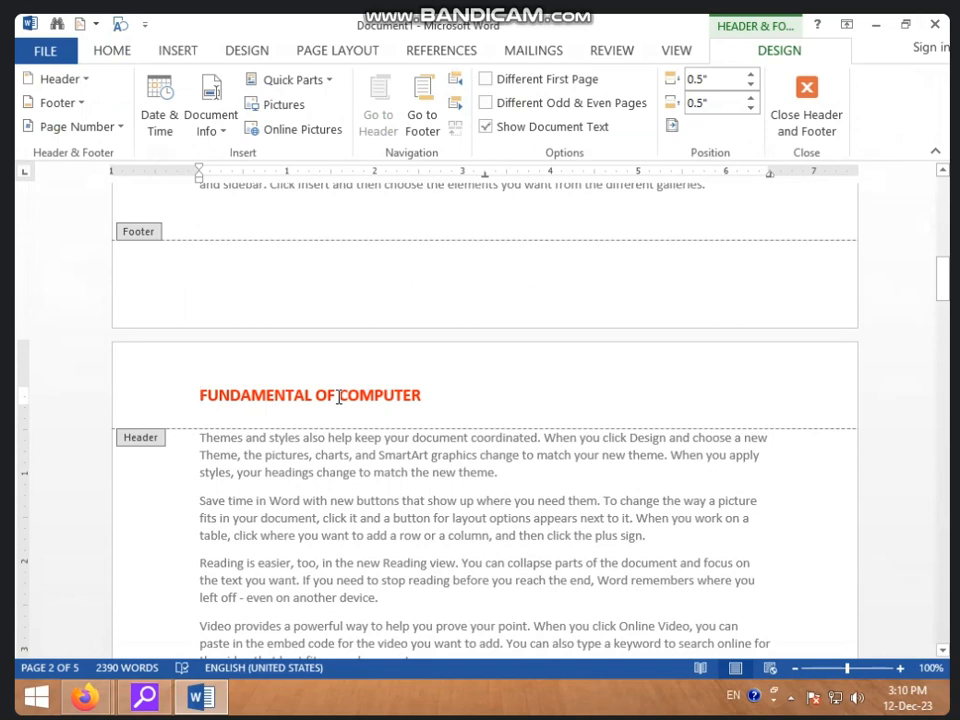
{"action": "left_click", "coordinate": [521, 399]}
{"action": "left_click", "coordinate": [771, 393]}
{"action": "key", "text": "BackSpace"}
{"action": "double_click", "coordinate": [692, 419]}
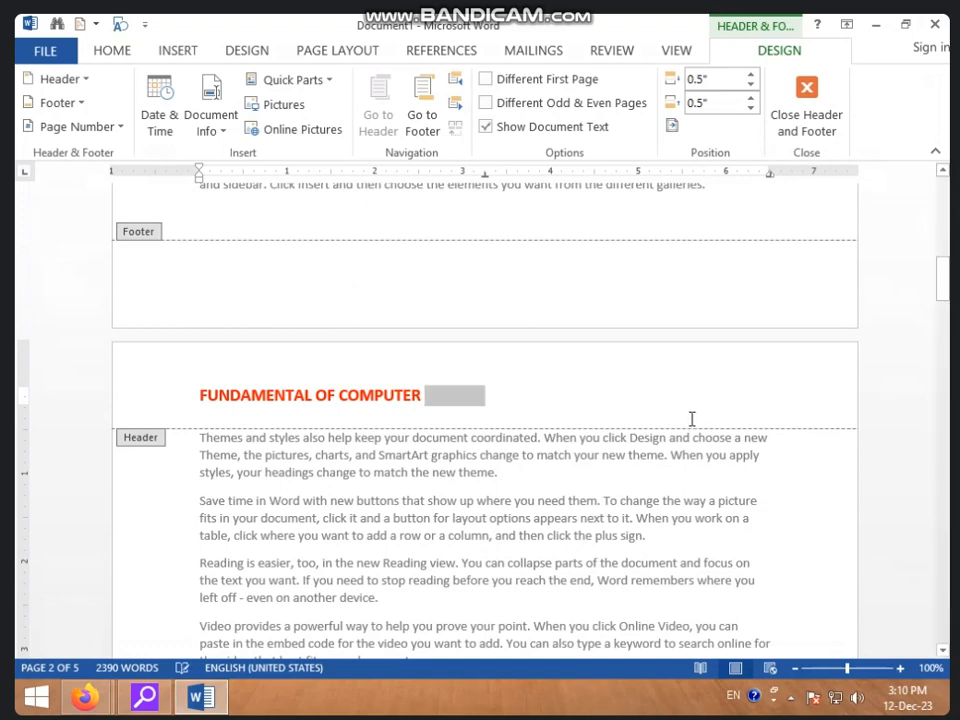
{"action": "key", "text": "Delete"}
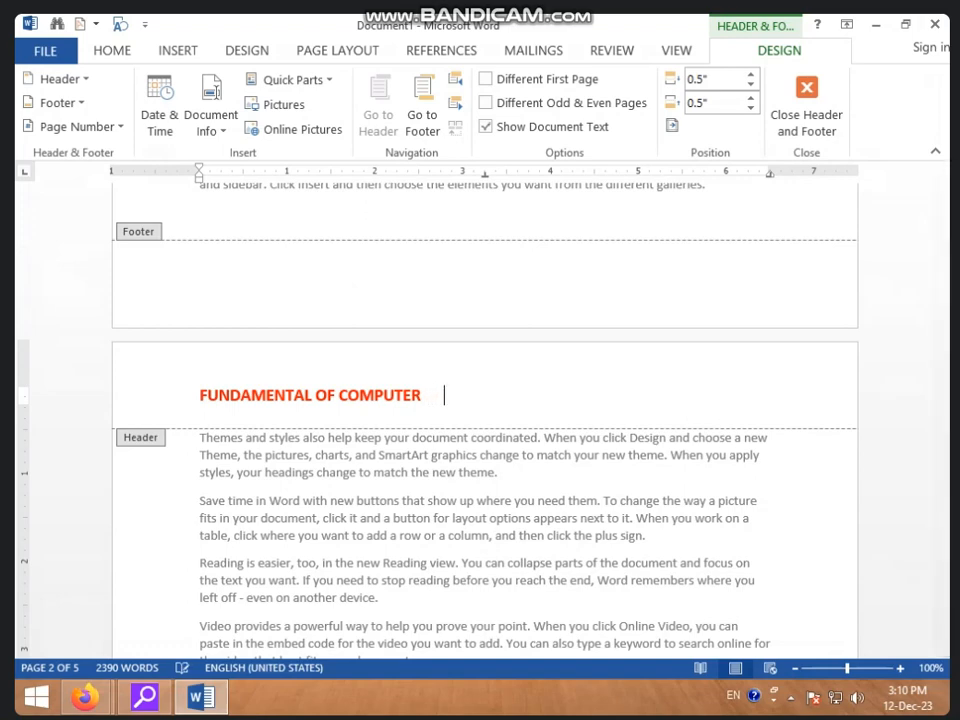
{"action": "left_click", "coordinate": [819, 407]}
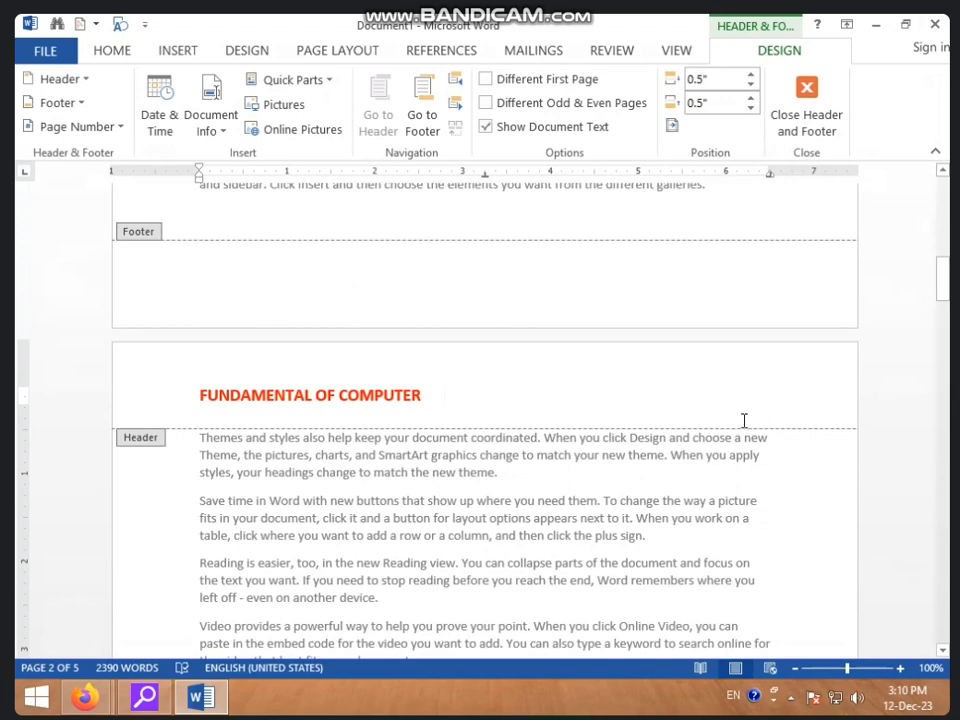
{"action": "type", "text": "PC"}
Apply a blue preset text effect to the word "PC" in the header.
{"action": "scroll", "coordinate": [803, 407], "scroll_direction": "up", "scroll_amount": 1}
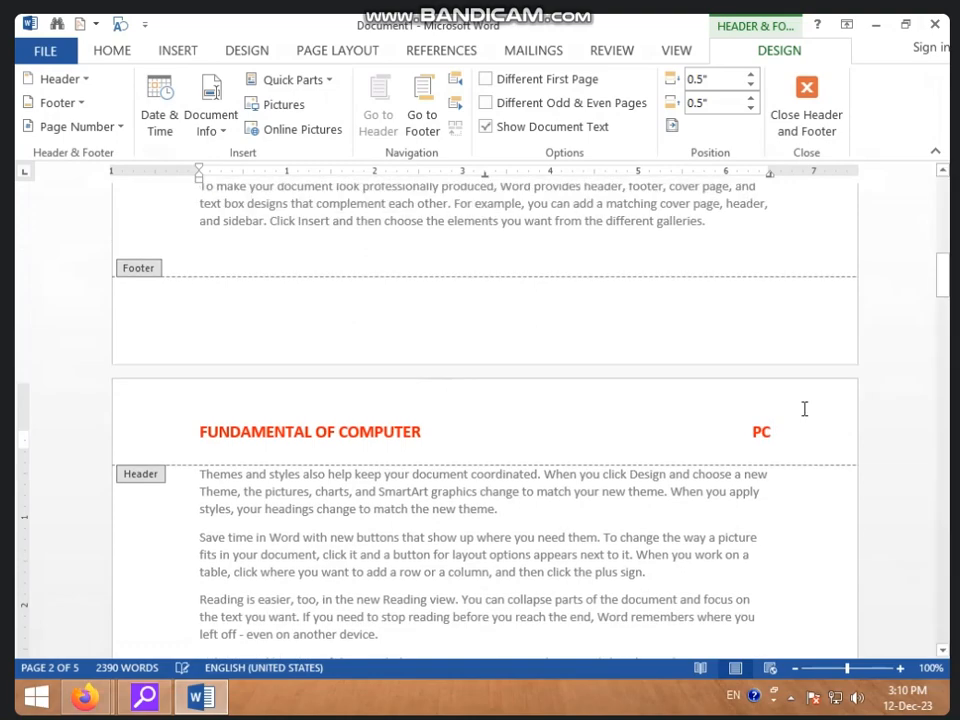
{"action": "scroll", "coordinate": [720, 446], "scroll_direction": "down", "scroll_amount": 20}
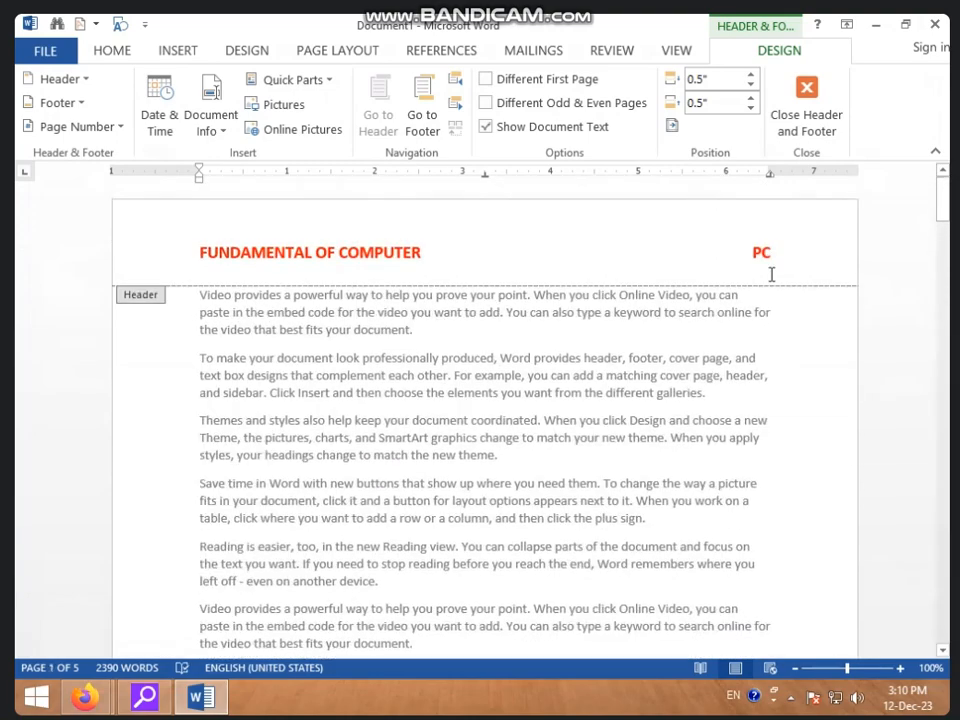
{"action": "scroll", "coordinate": [748, 392], "scroll_direction": "down", "scroll_amount": 12}
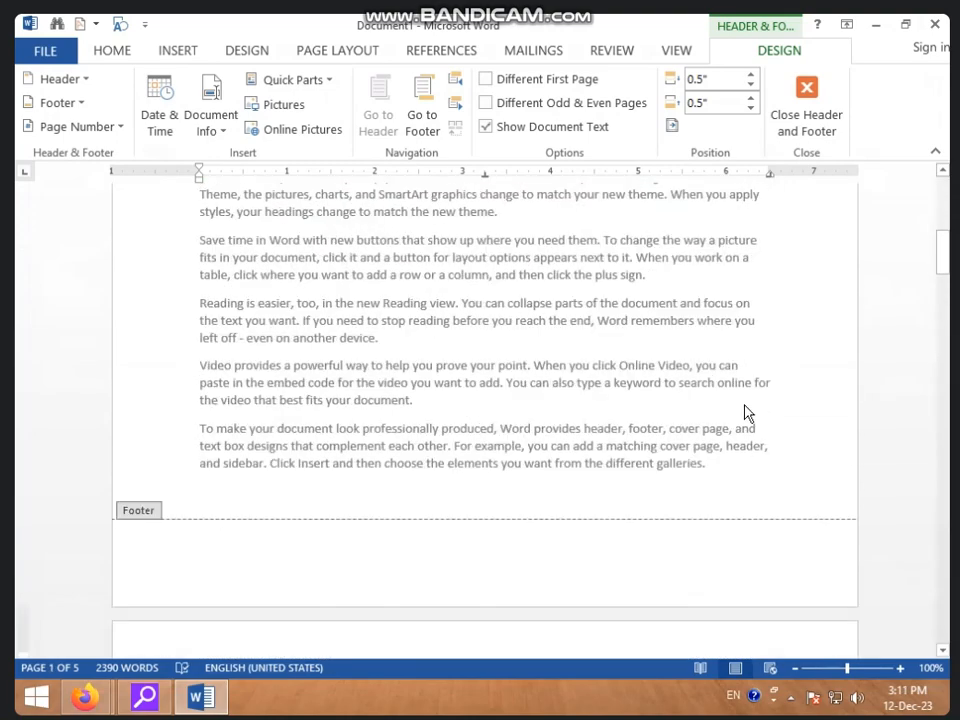
{"action": "left_click_drag", "start_coordinate": [780, 533], "coordinate": [720, 529]}
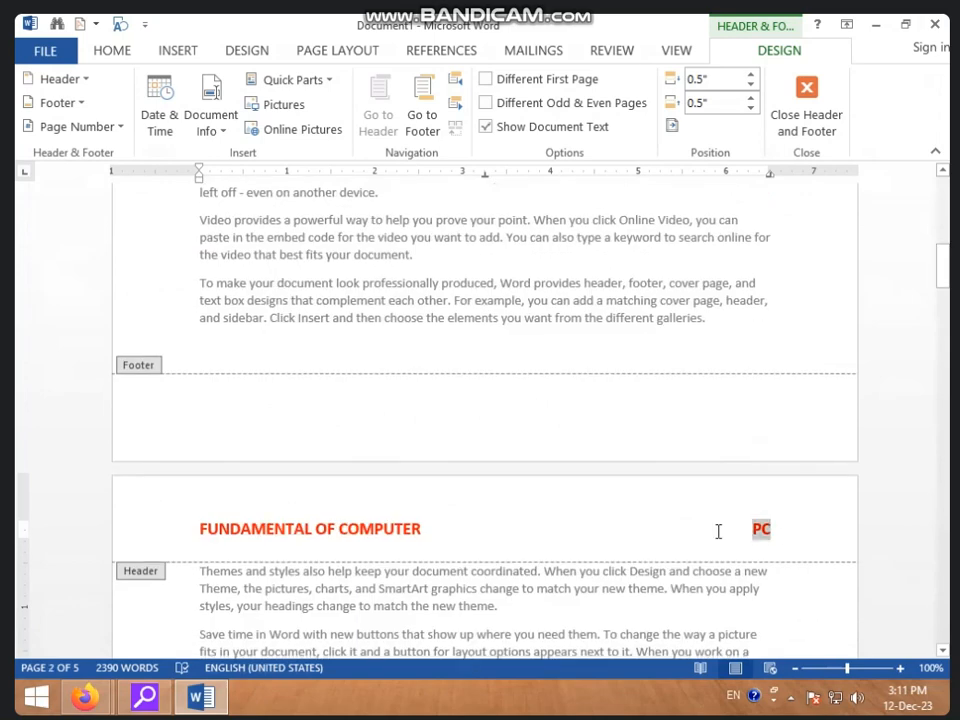
{"action": "left_click", "coordinate": [128, 50]}
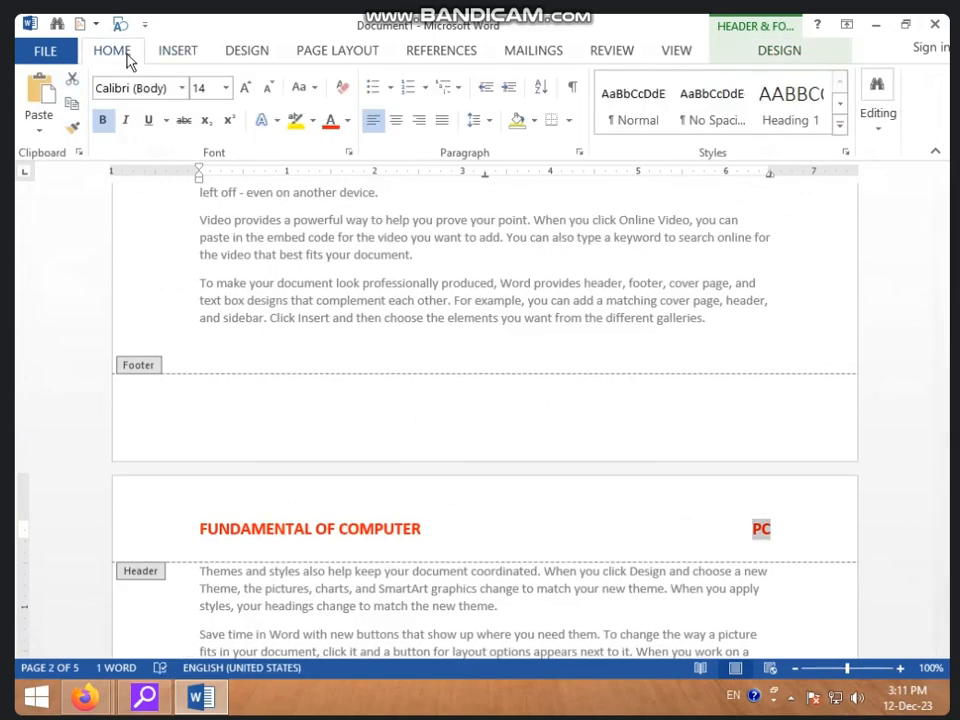
{"action": "left_click", "coordinate": [278, 120]}
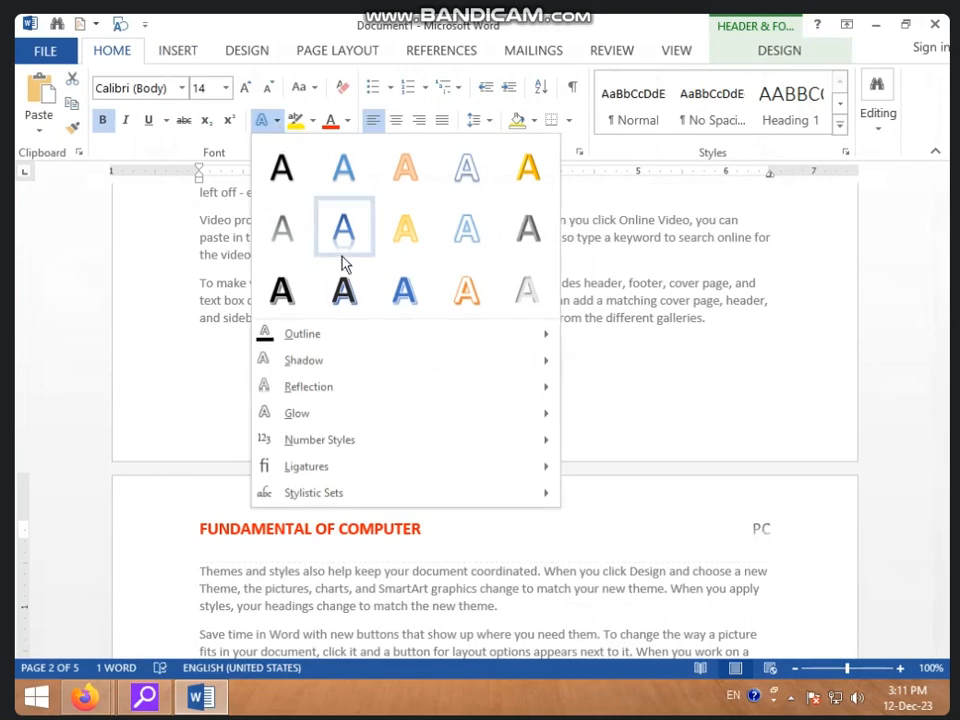
{"action": "left_click", "coordinate": [403, 296]}
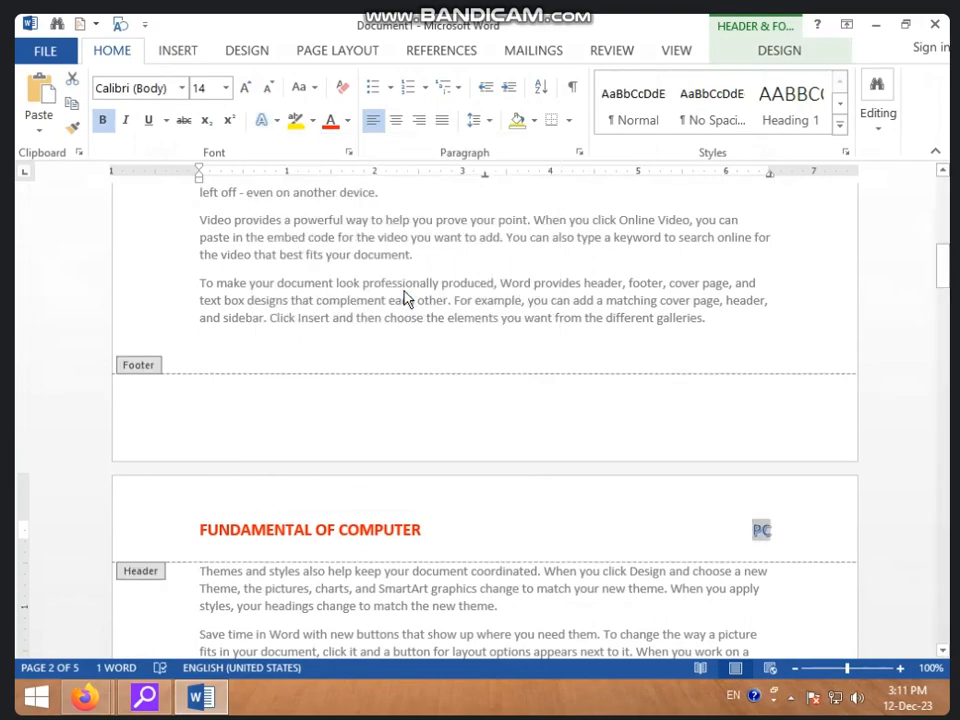
Enter "ICIC COMPUTER CENTER" as the left-aligned footer text.
{"action": "scroll", "coordinate": [570, 364], "scroll_direction": "down", "scroll_amount": 5}
{"action": "scroll", "coordinate": [590, 395], "scroll_direction": "down", "scroll_amount": 10}
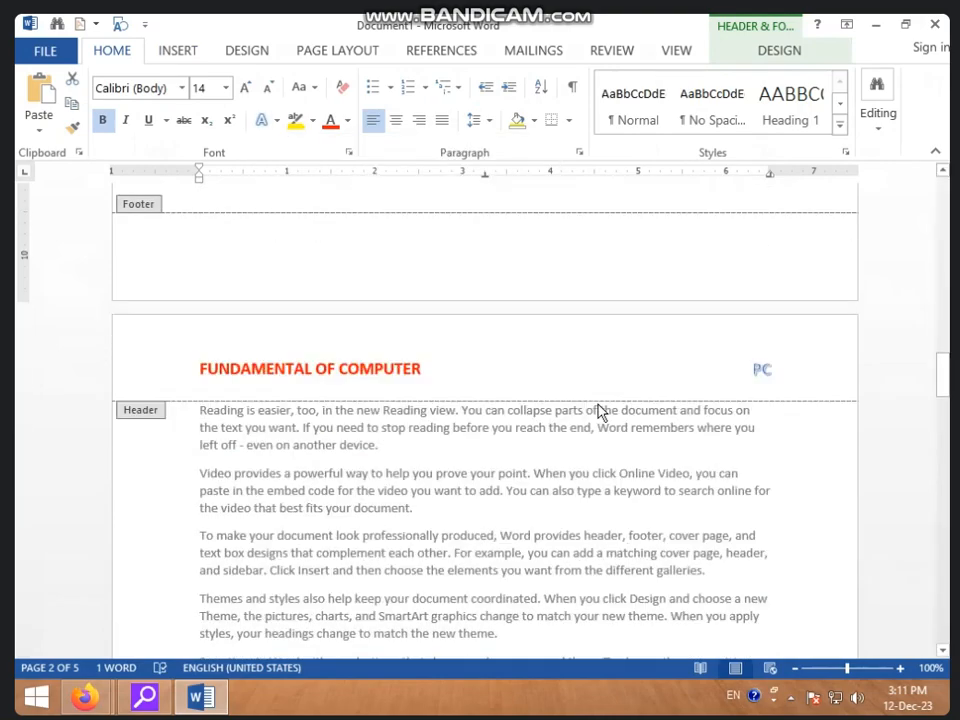
{"action": "scroll", "coordinate": [598, 411], "scroll_direction": "down", "scroll_amount": 10}
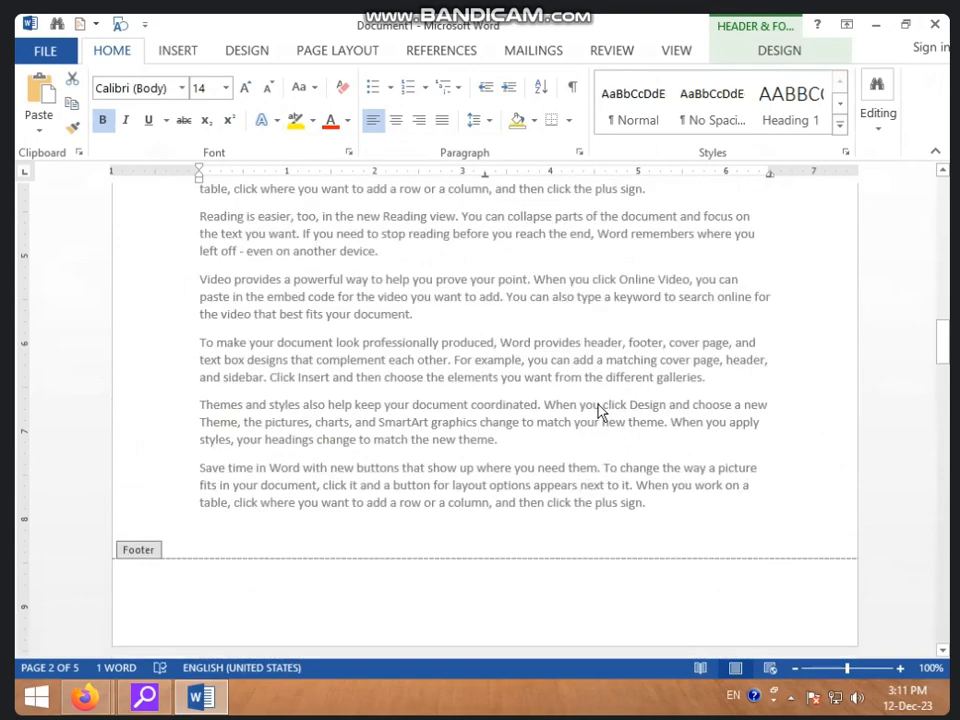
{"action": "left_click", "coordinate": [231, 467]}
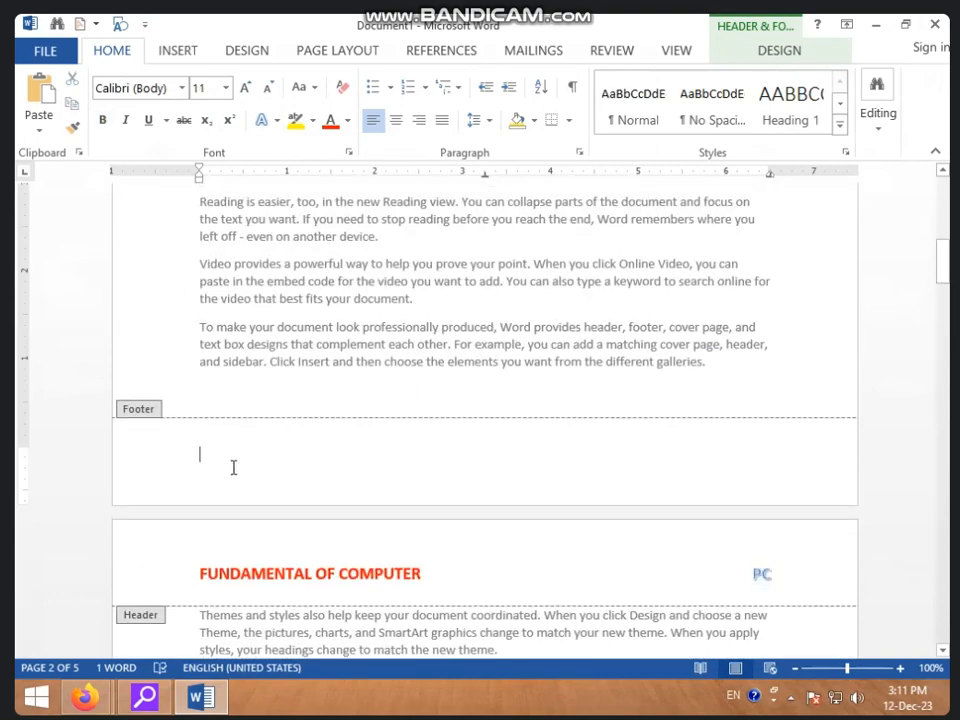
{"action": "type", "text": "IC"}
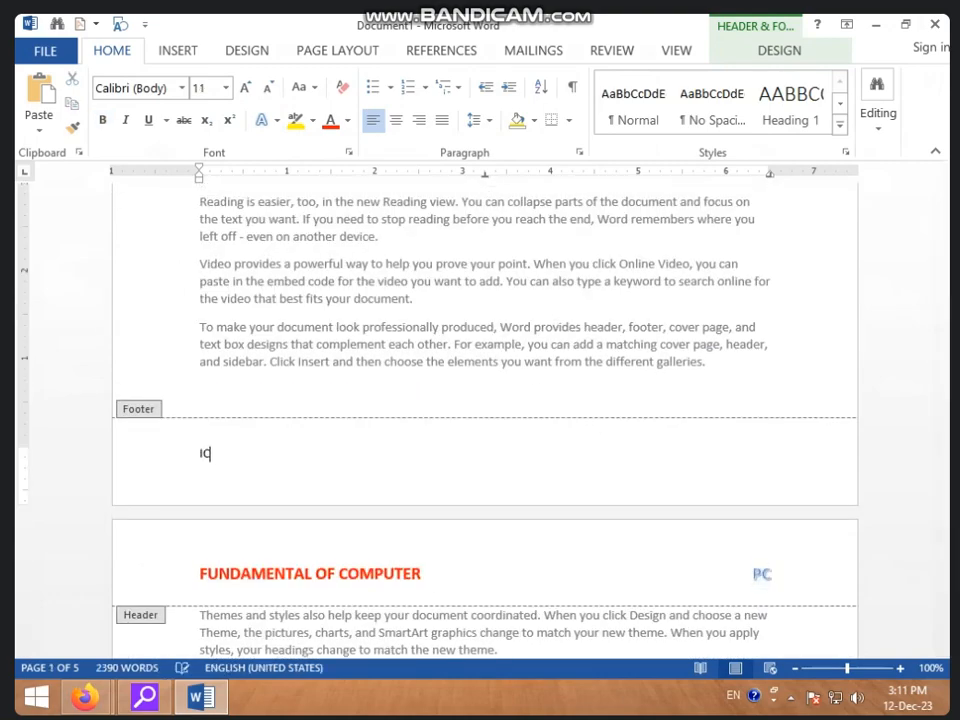
{"action": "type", "text": "IC COMPUTER CNT"}
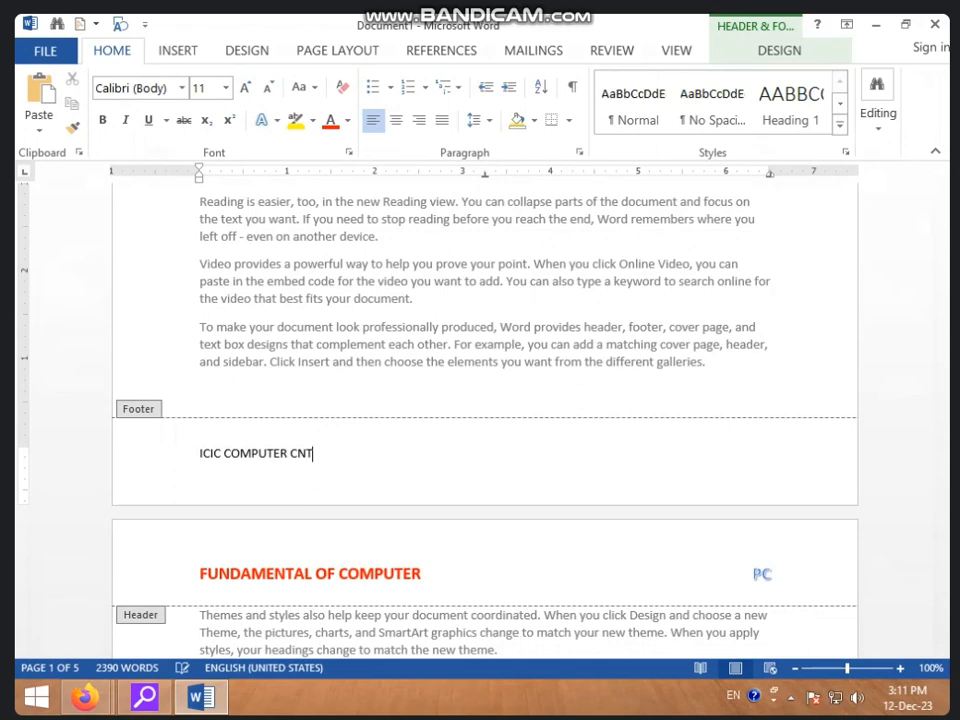
{"action": "key", "text": "BackSpace"}
{"action": "key", "text": "BackSpace"}
{"action": "key", "text": "BackSpace"}
{"action": "type", "text": "CETNER"}
{"action": "key", "text": "BackSpace"}
{"action": "key", "text": "BackSpace"}
{"action": "key", "text": "BackSpace"}
{"action": "key", "text": "BackSpace"}
{"action": "type", "text": "NTER"}
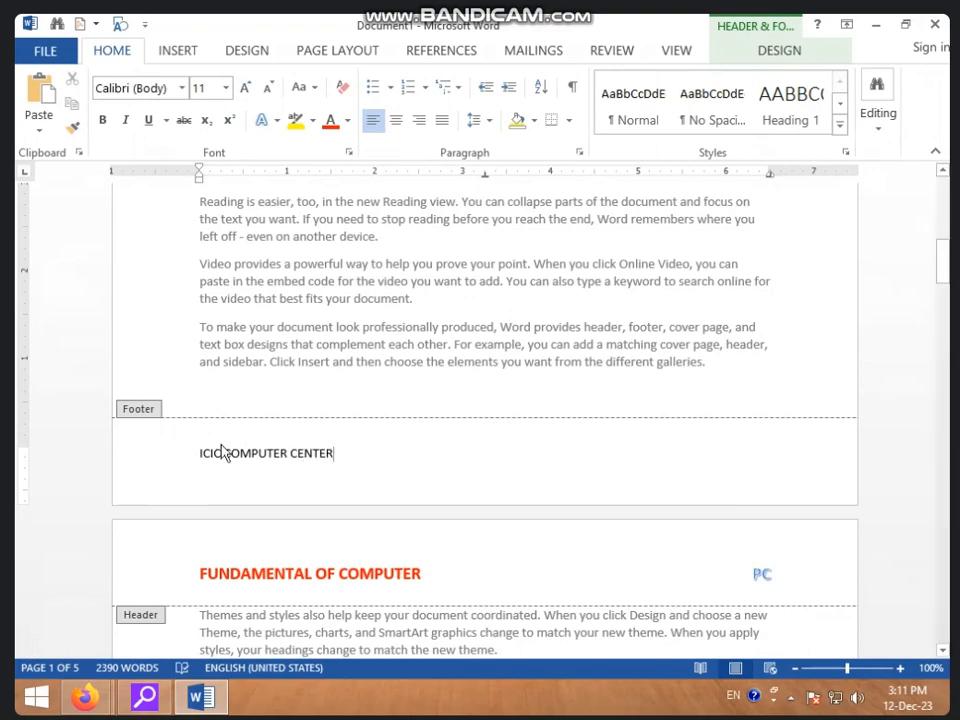
Examine the new footer on successive pages and zoom the document out to 30%.
{"action": "scroll", "coordinate": [222, 450], "scroll_direction": "down", "scroll_amount": 10}
{"action": "scroll", "coordinate": [265, 520], "scroll_direction": "down", "scroll_amount": 3}
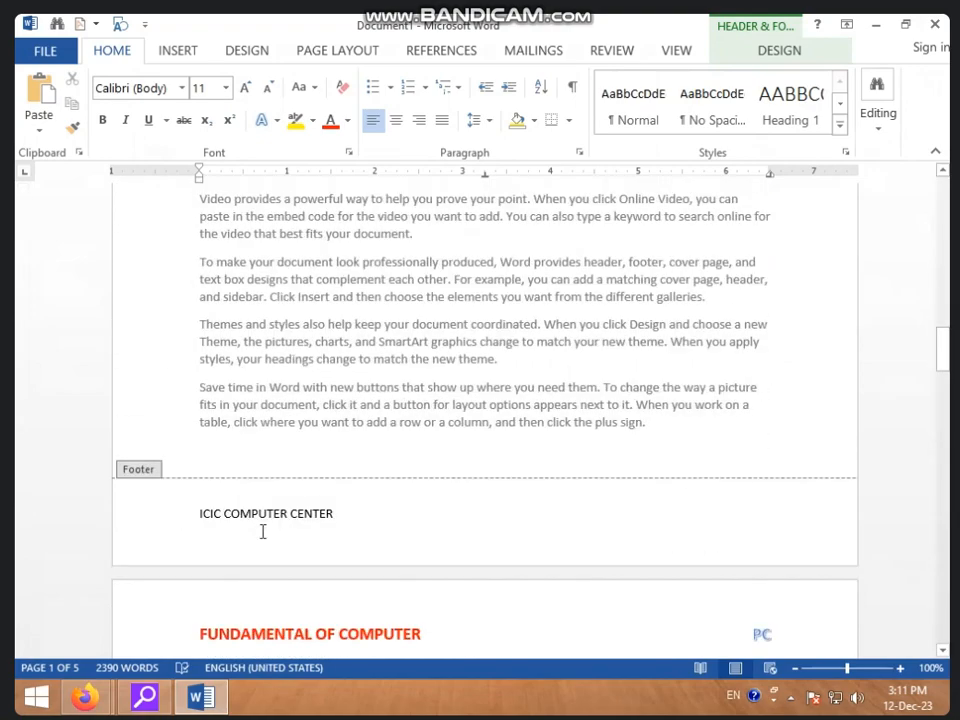
{"action": "scroll", "coordinate": [255, 515], "scroll_direction": "down", "scroll_amount": 4}
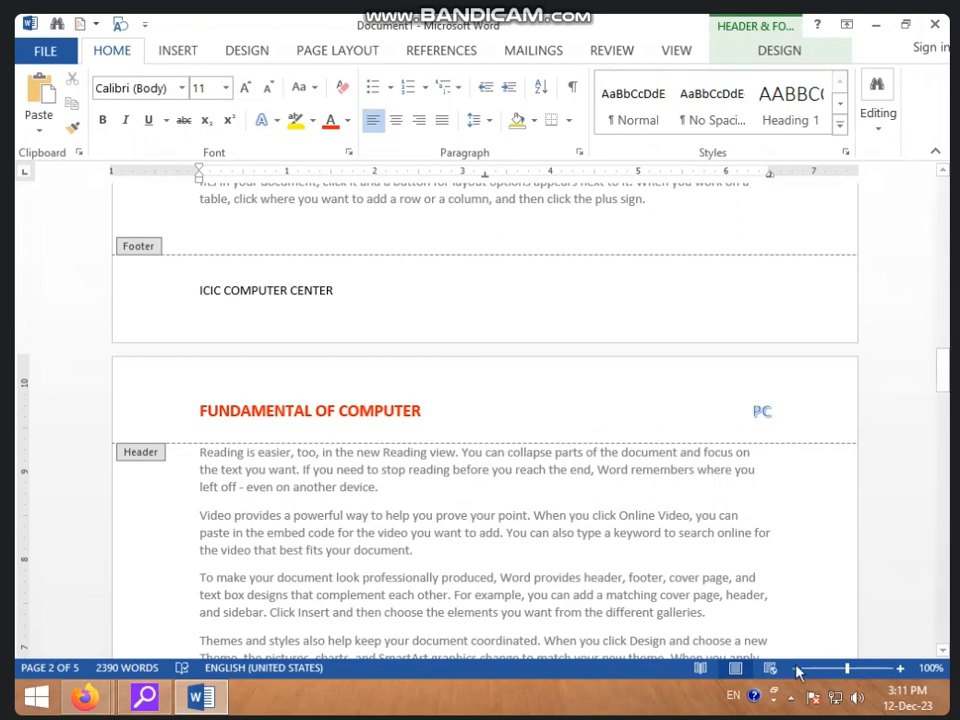
{"action": "left_click", "coordinate": [796, 668]}
{"action": "left_click", "coordinate": [796, 668]}
{"action": "left_click", "coordinate": [796, 668]}
{"action": "left_click", "coordinate": [796, 668]}
{"action": "left_click", "coordinate": [796, 668]}
{"action": "left_click", "coordinate": [796, 668]}
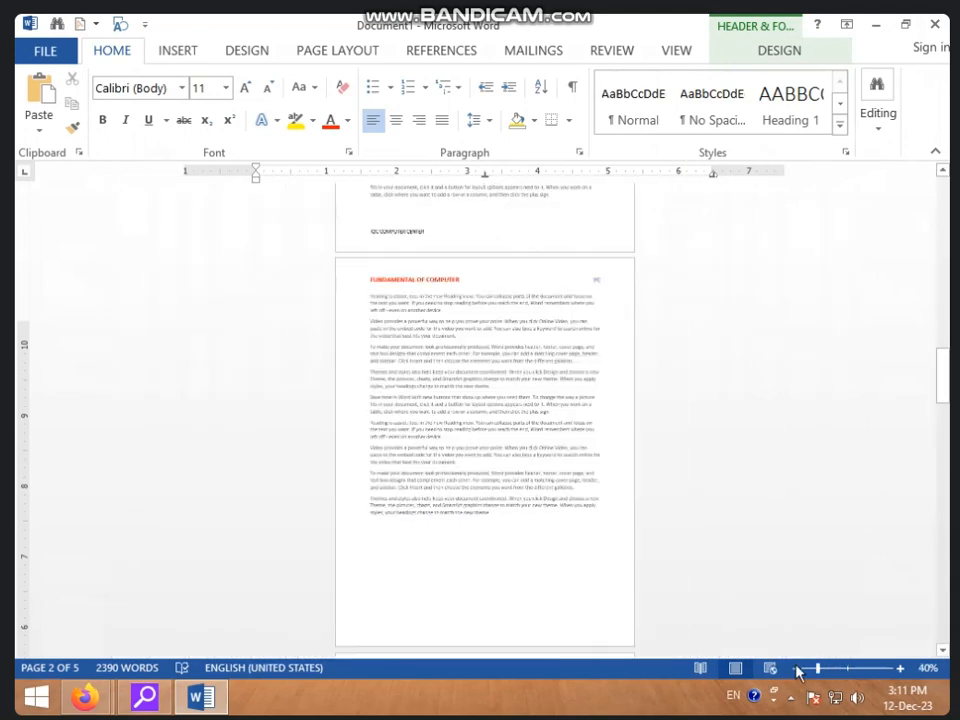
{"action": "left_click", "coordinate": [796, 668]}
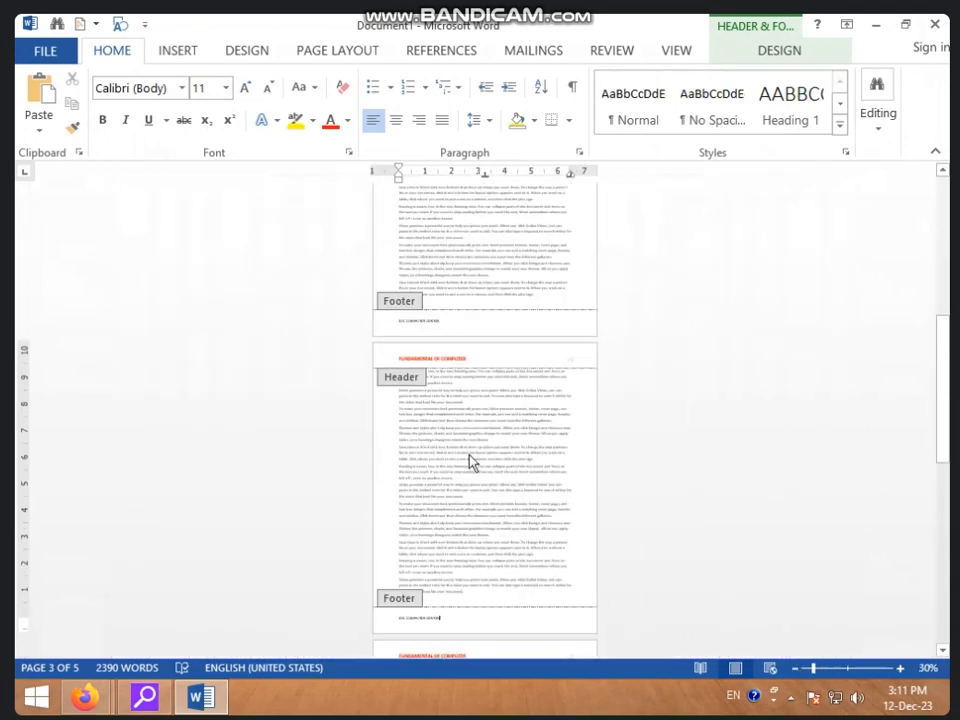
Leave header and footer editing and examine the headers and footers across the pages, zooming in to 70%.
{"action": "double_click", "coordinate": [470, 462]}
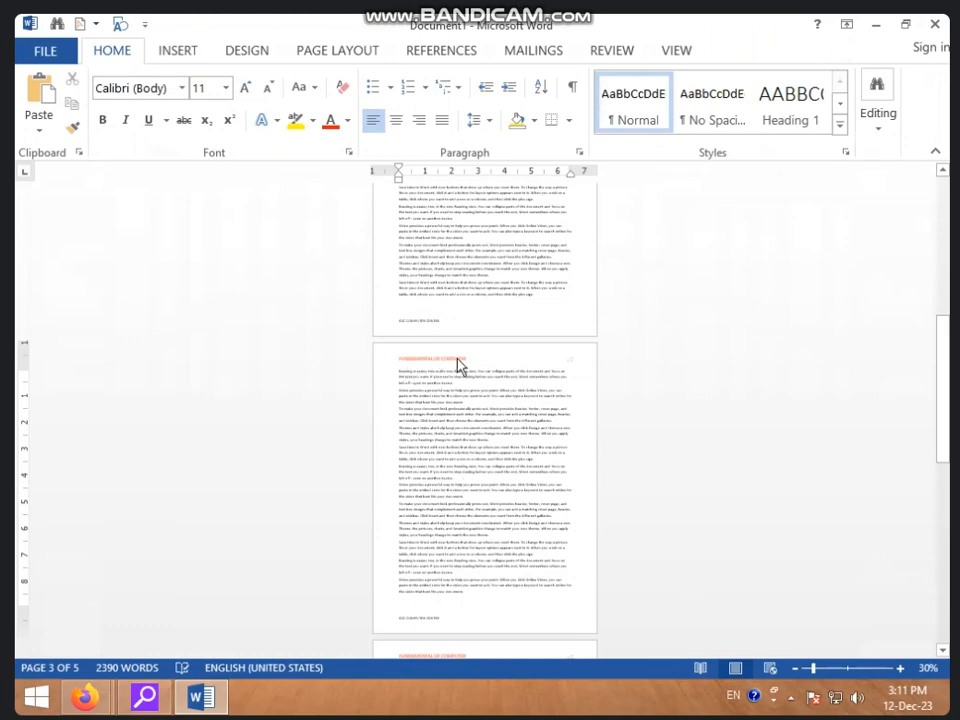
{"action": "scroll", "coordinate": [459, 367], "scroll_direction": "down", "scroll_amount": 2}
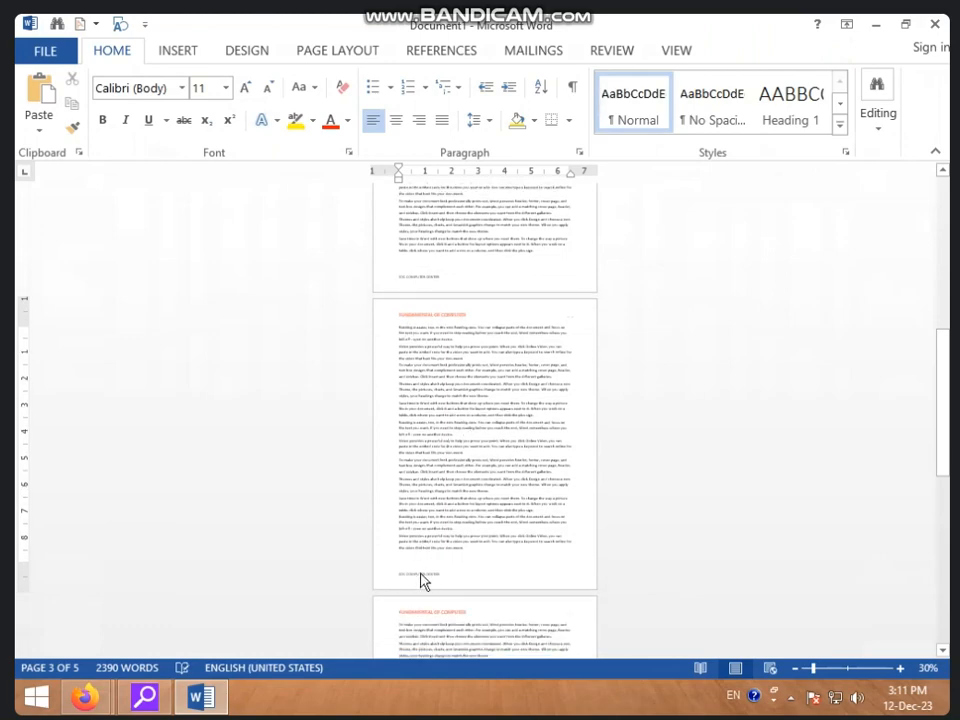
{"action": "scroll", "coordinate": [435, 565], "scroll_direction": "up", "scroll_amount": 2}
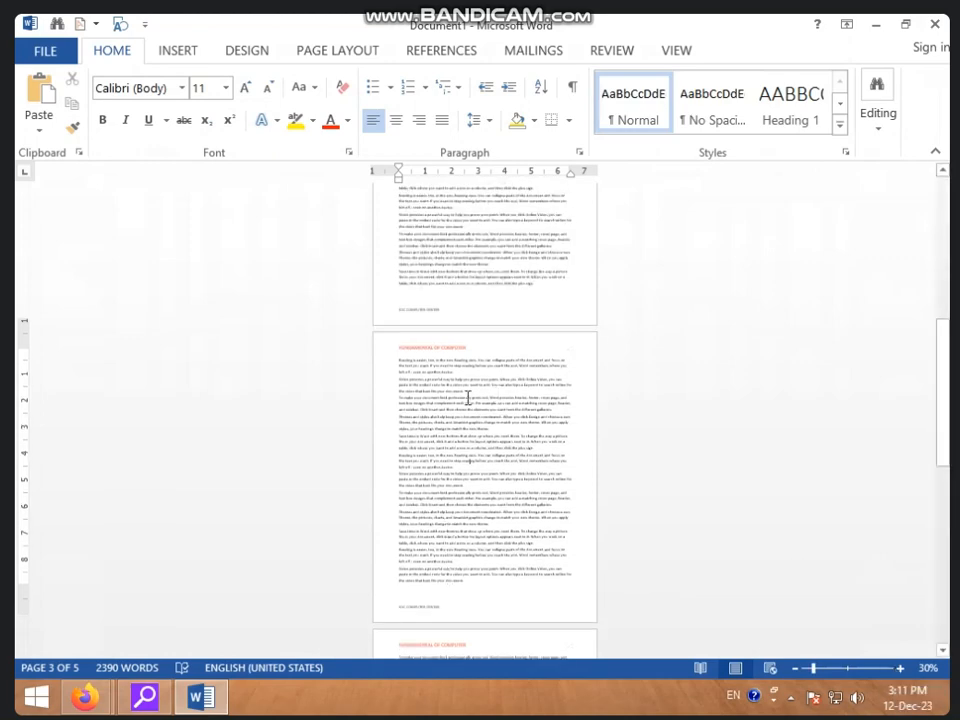
{"action": "scroll", "coordinate": [467, 420], "scroll_direction": "down", "scroll_amount": 4}
{"action": "scroll", "coordinate": [468, 450], "scroll_direction": "down", "scroll_amount": 5}
{"action": "scroll", "coordinate": [470, 490], "scroll_direction": "up", "scroll_amount": 6}
{"action": "scroll", "coordinate": [473, 520], "scroll_direction": "down", "scroll_amount": 7}
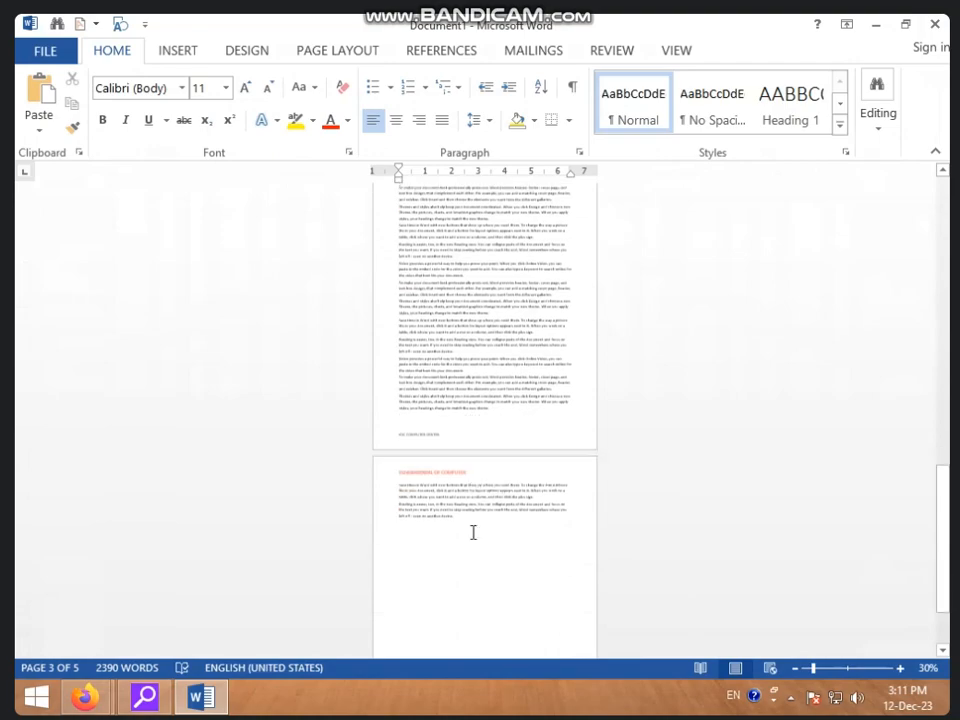
{"action": "left_click", "coordinate": [900, 668]}
{"action": "left_click", "coordinate": [900, 668]}
{"action": "left_click", "coordinate": [900, 668]}
{"action": "left_click", "coordinate": [900, 668]}
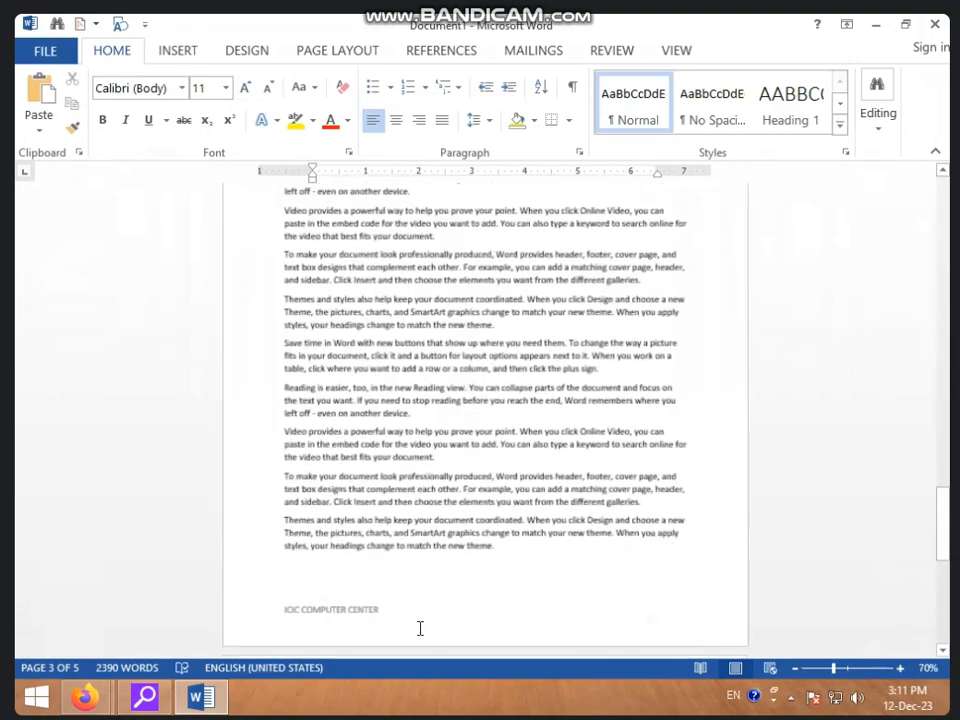
{"action": "scroll", "coordinate": [407, 615], "scroll_direction": "up", "scroll_amount": 3}
{"action": "scroll", "coordinate": [401, 617], "scroll_direction": "down", "scroll_amount": 5}
{"action": "scroll", "coordinate": [401, 617], "scroll_direction": "up", "scroll_amount": 12}
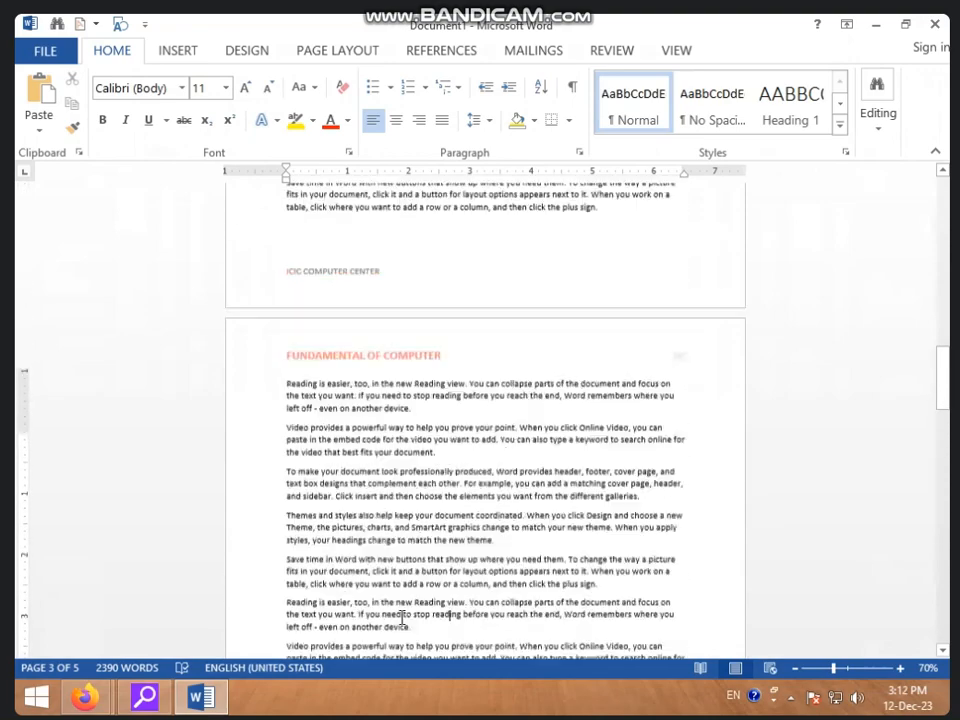
Reopen the page header for editing and browse the built-in header designs.
{"action": "double_click", "coordinate": [365, 535]}
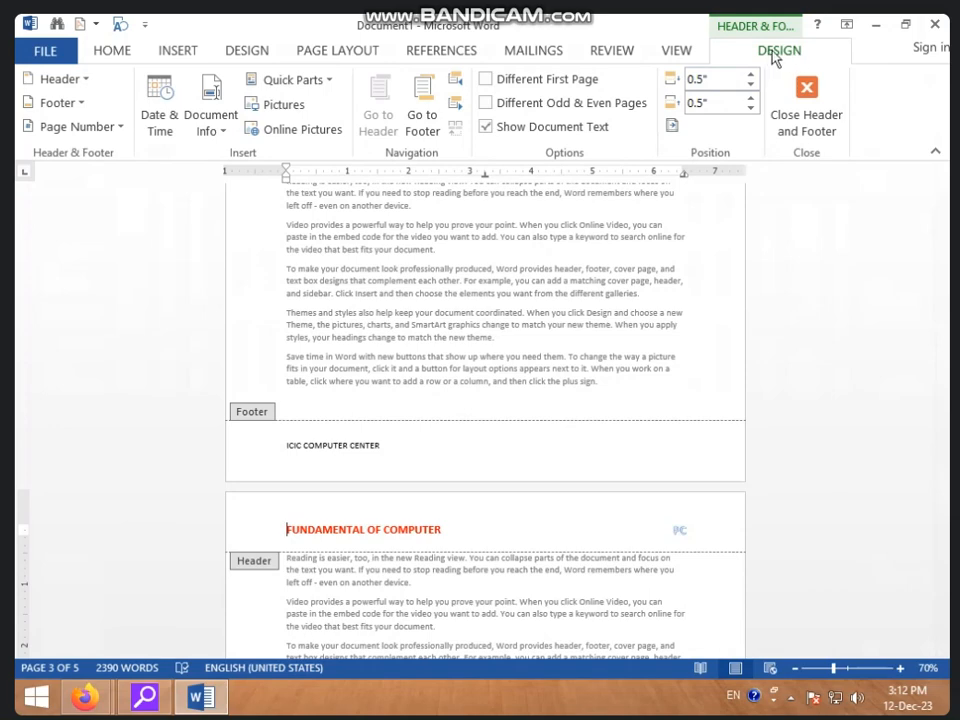
{"action": "double_click", "coordinate": [485, 312]}
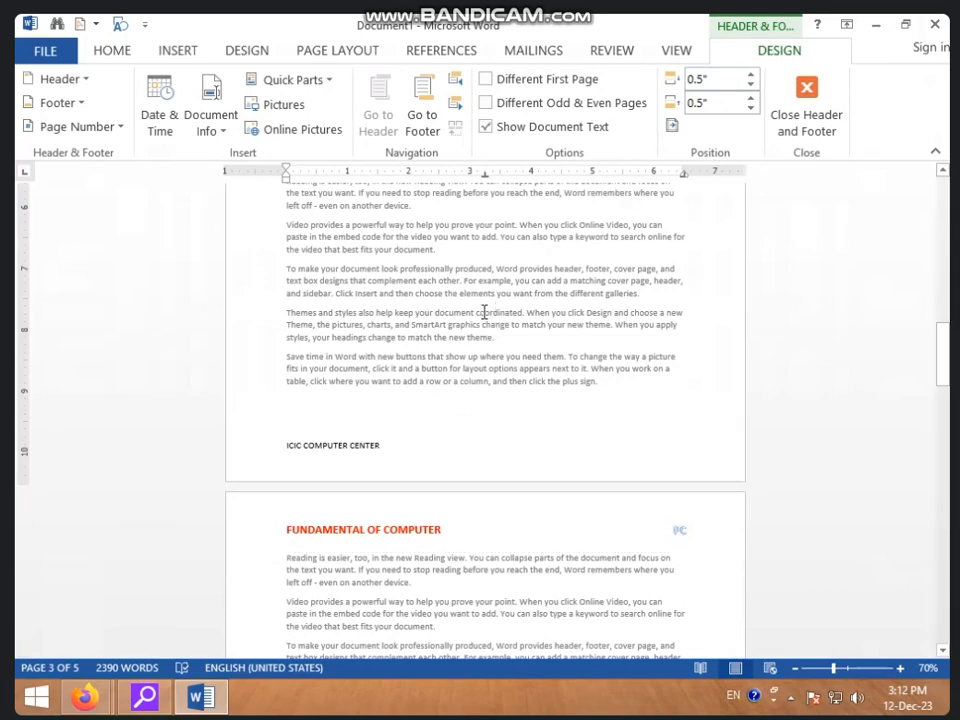
{"action": "double_click", "coordinate": [357, 527]}
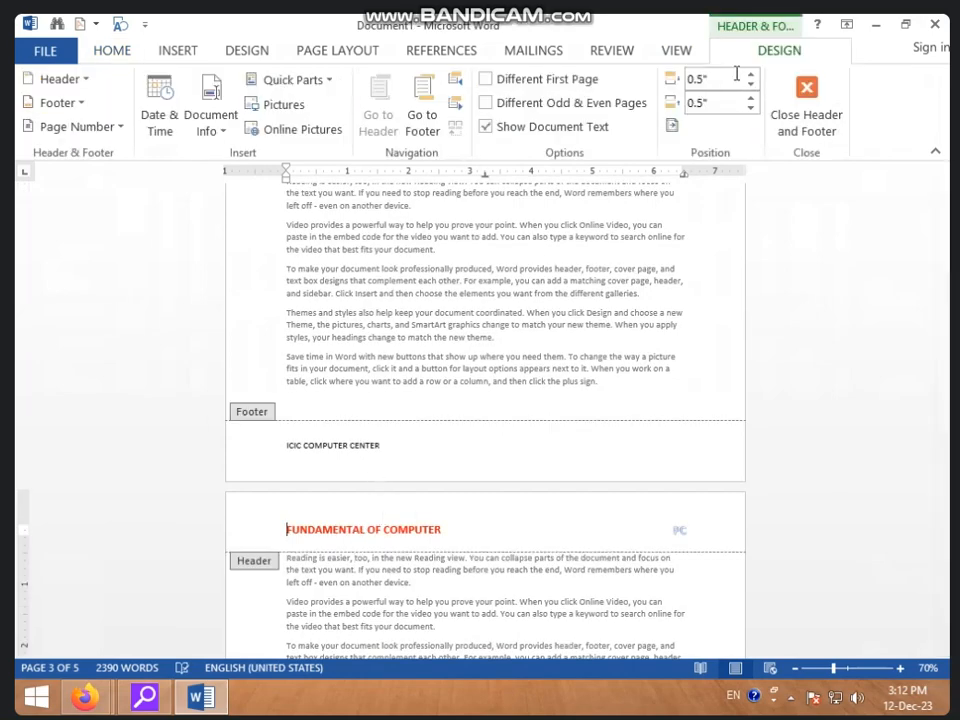
{"action": "left_click", "coordinate": [84, 87]}
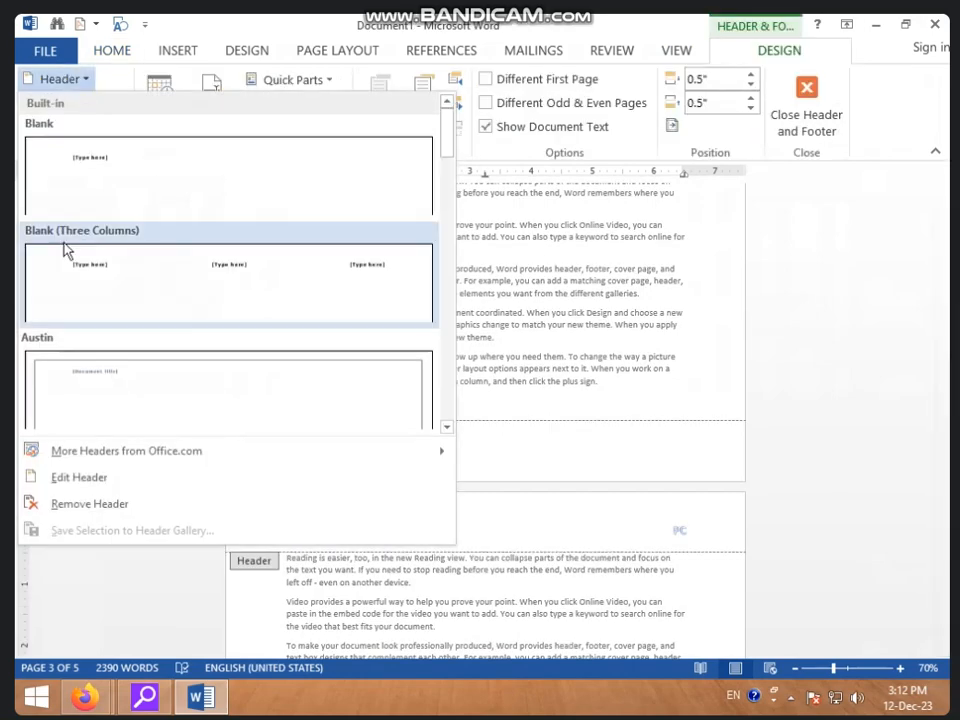
{"action": "scroll", "coordinate": [144, 411], "scroll_direction": "down", "scroll_amount": 10}
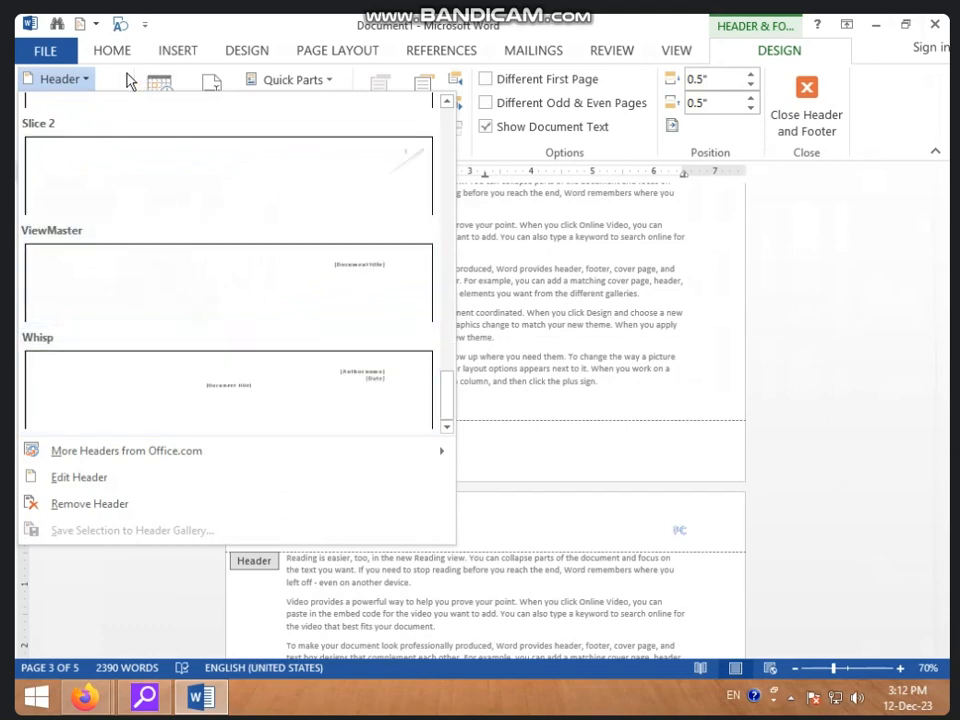
{"action": "left_click", "coordinate": [158, 80]}
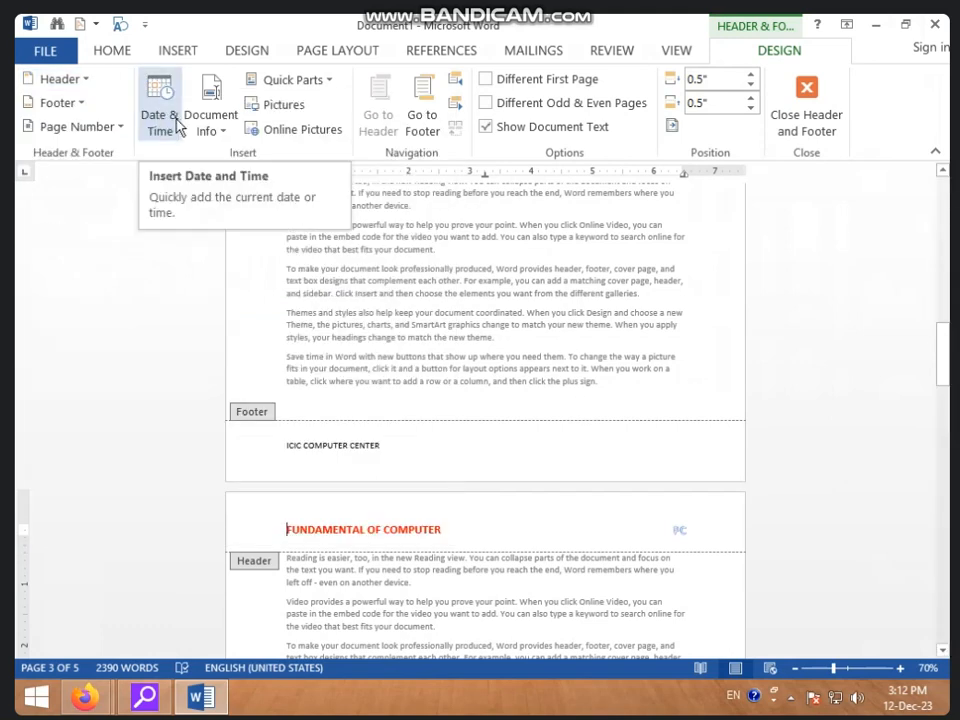
Replace the word "PC" in the header with the current date and time in the 12-Dec-23 3:12 PM format.
{"action": "scroll", "coordinate": [641, 409], "scroll_direction": "down", "scroll_amount": 3}
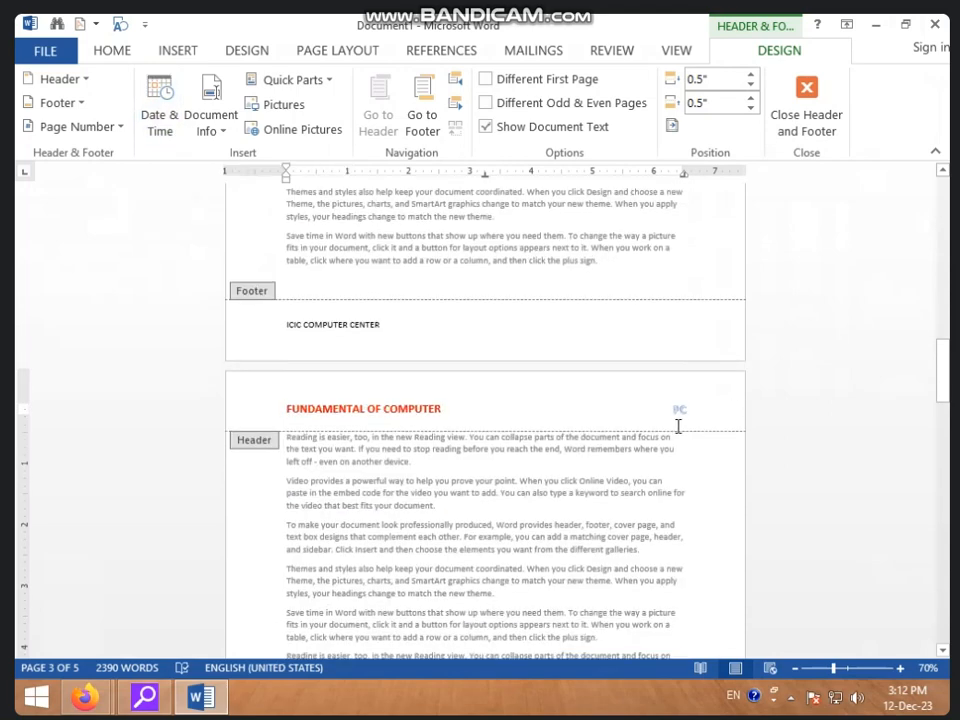
{"action": "double_click", "coordinate": [681, 407]}
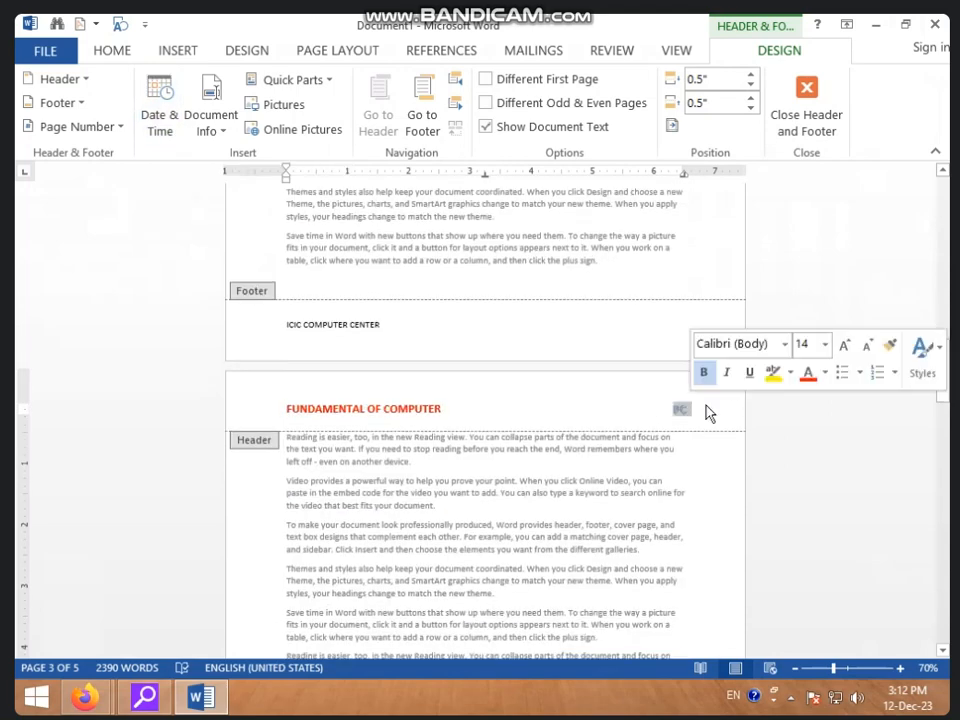
{"action": "left_click", "coordinate": [900, 668]}
{"action": "left_click", "coordinate": [900, 668]}
{"action": "left_click", "coordinate": [900, 668]}
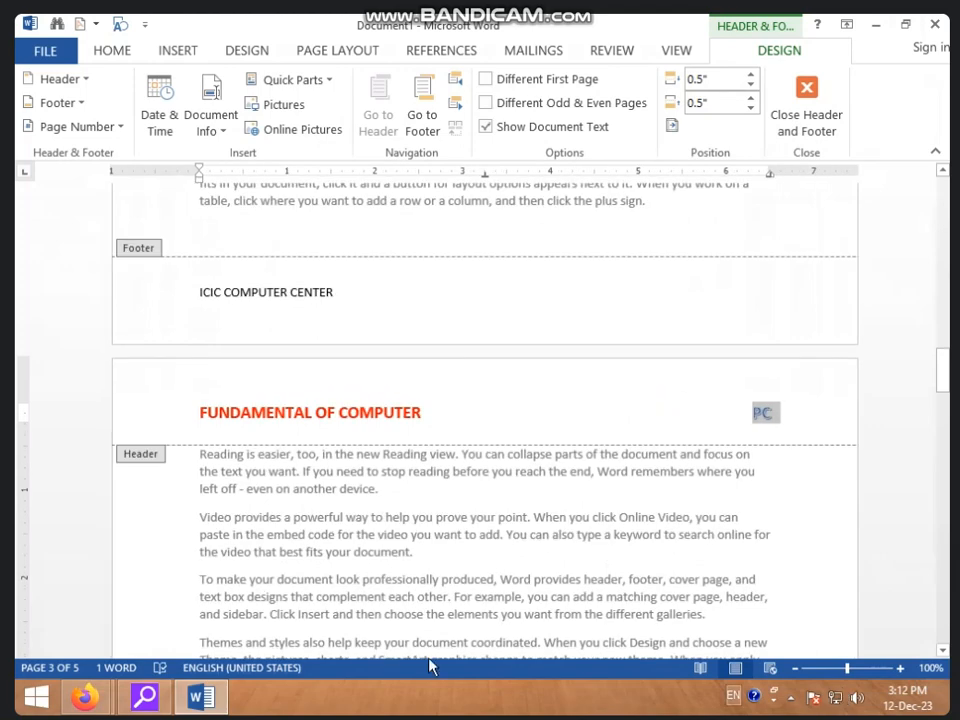
{"action": "left_click", "coordinate": [160, 130]}
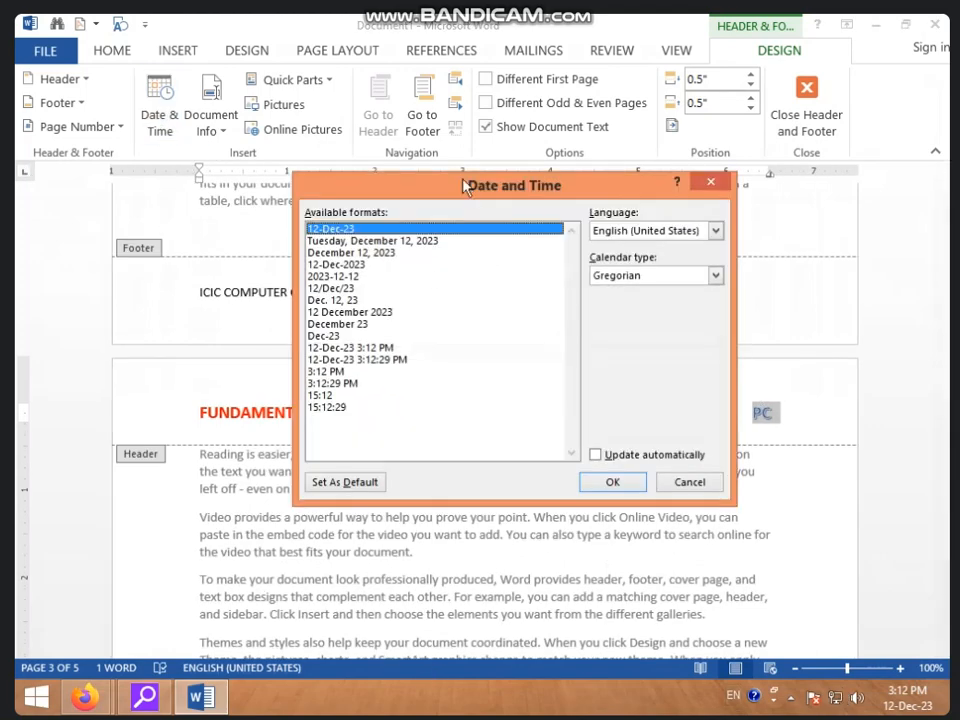
{"action": "left_click_drag", "start_coordinate": [470, 193], "coordinate": [193, 143]}
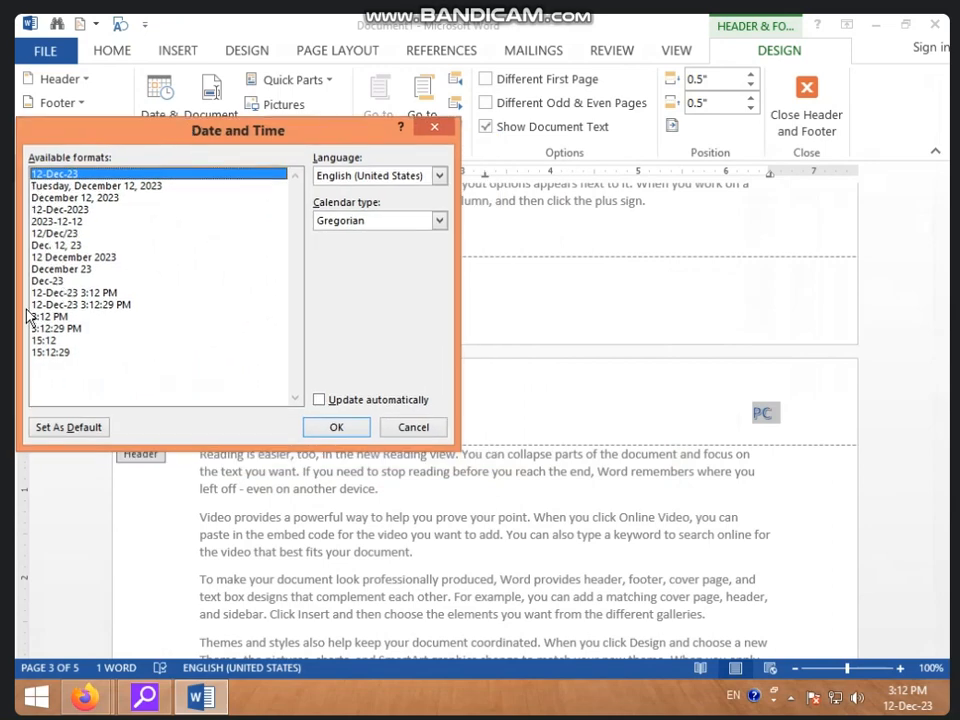
{"action": "left_click", "coordinate": [71, 222]}
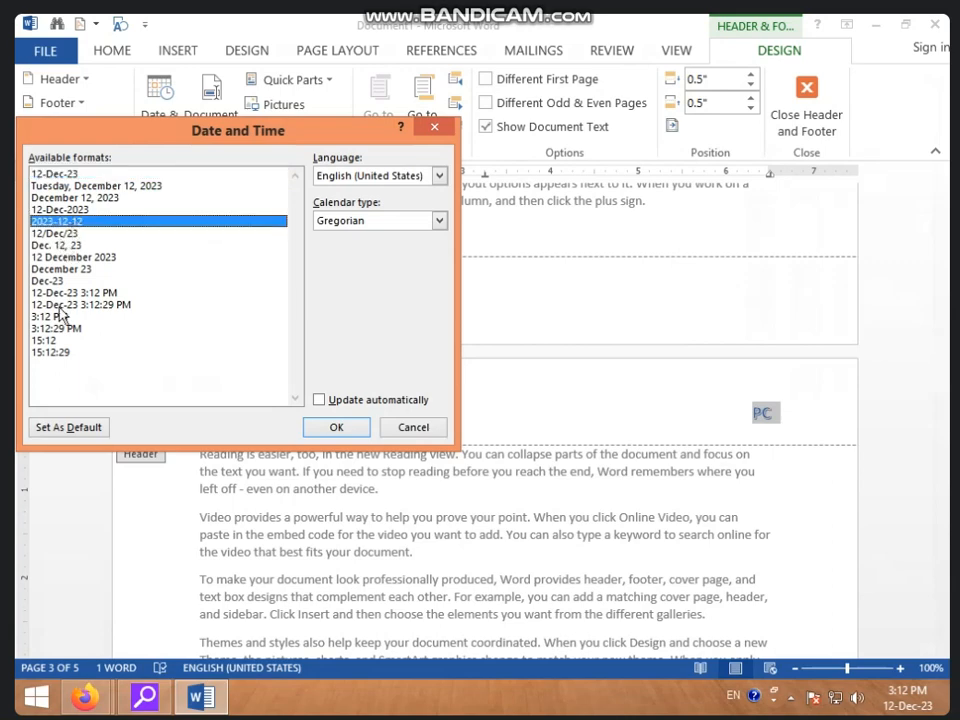
{"action": "left_click", "coordinate": [52, 354]}
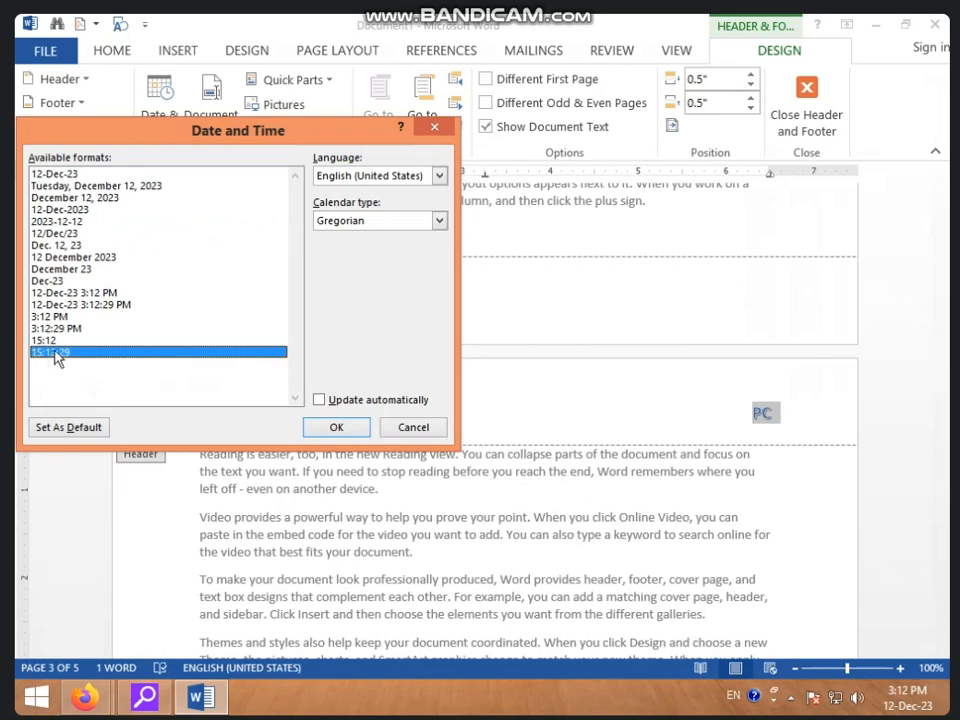
{"action": "left_click", "coordinate": [42, 330]}
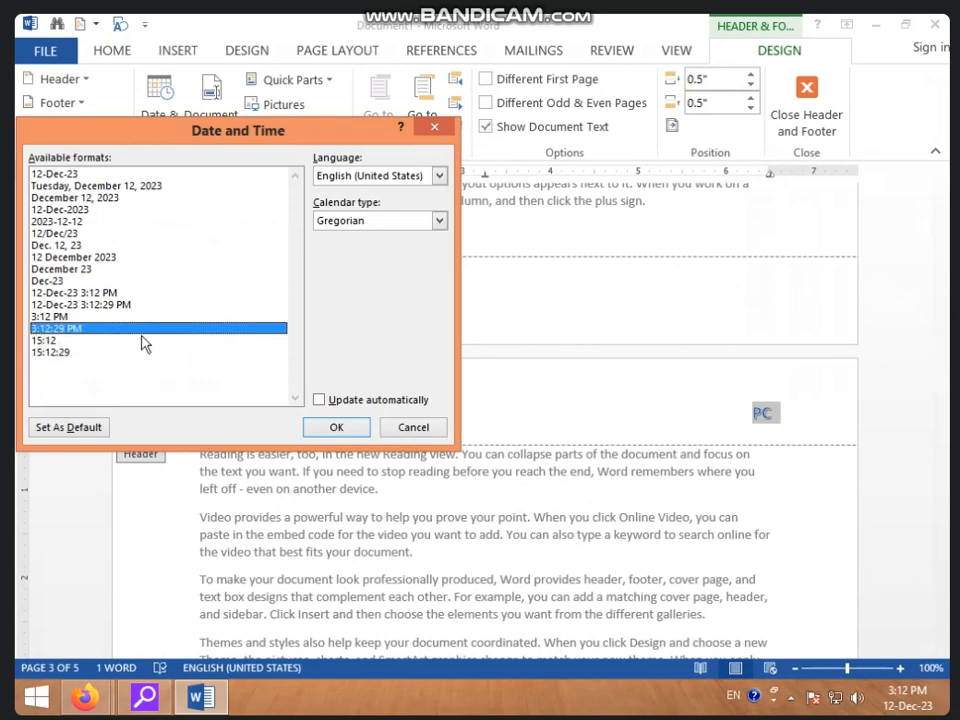
{"action": "left_click", "coordinate": [70, 293]}
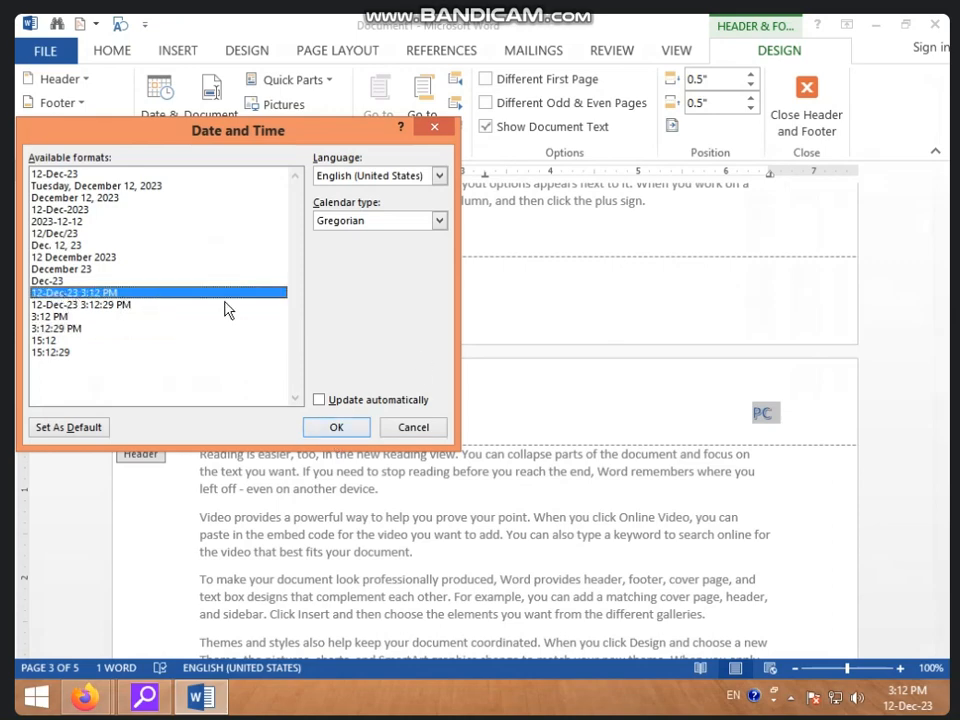
{"action": "left_click", "coordinate": [336, 428]}
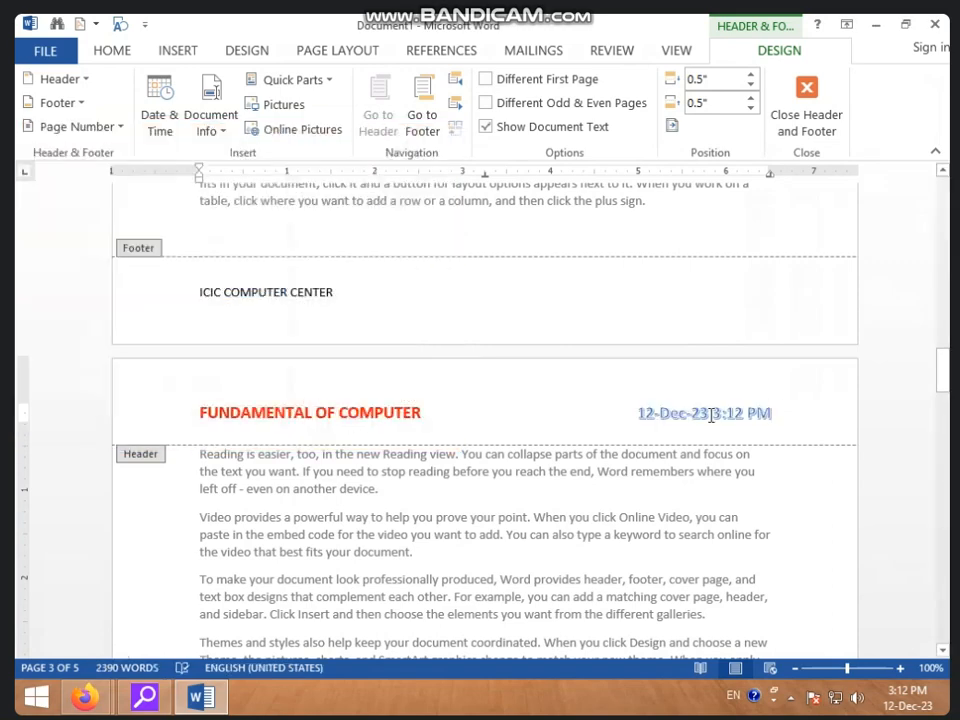
Apply the light blue outlined preset text effect to the header's date and time and check it on the other pages.
{"action": "left_click_drag", "start_coordinate": [768, 412], "coordinate": [604, 413]}
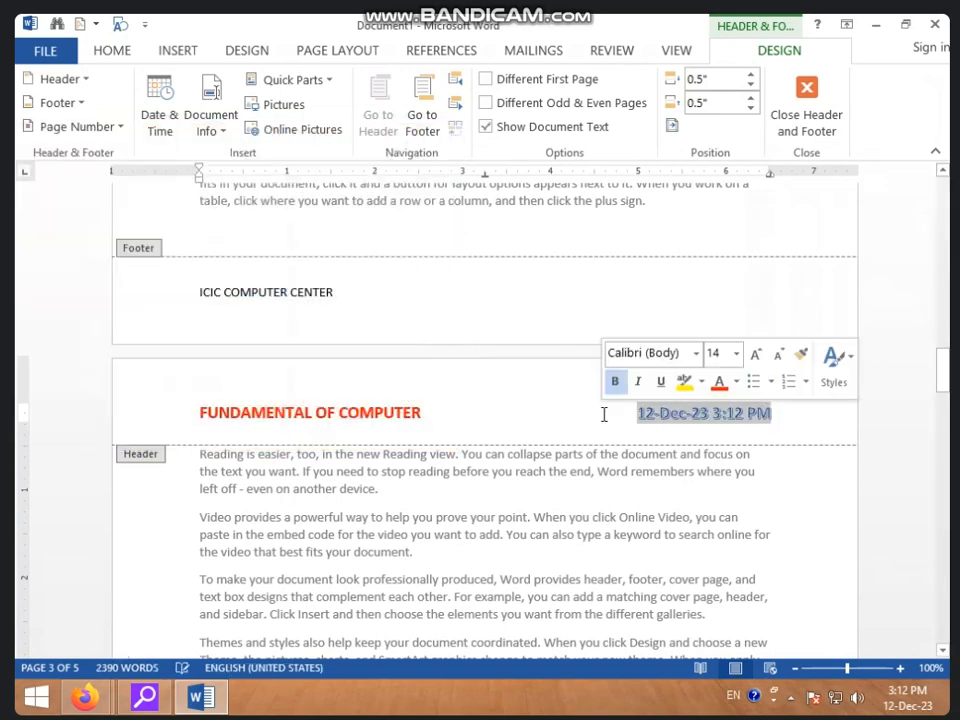
{"action": "left_click", "coordinate": [130, 52]}
{"action": "left_click", "coordinate": [277, 121]}
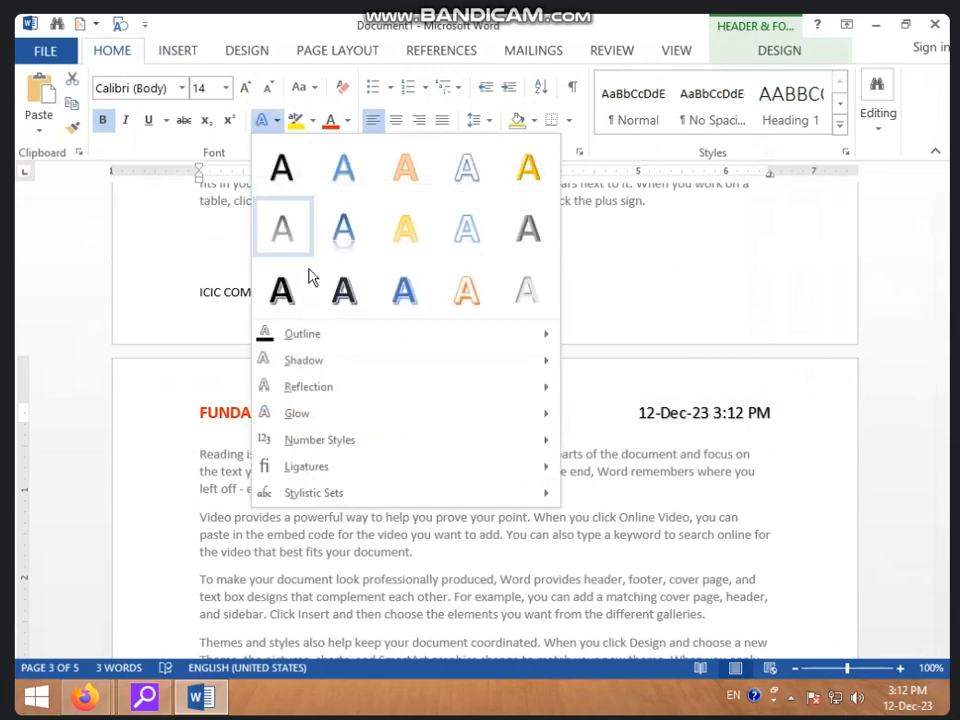
{"action": "left_click", "coordinate": [474, 248]}
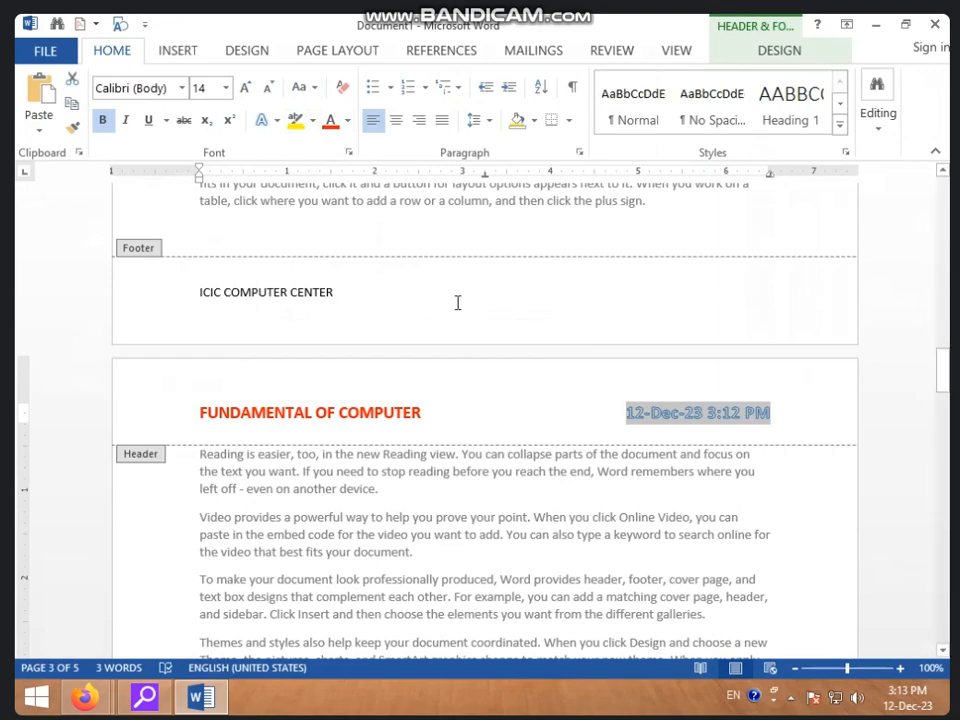
{"action": "scroll", "coordinate": [471, 471], "scroll_direction": "down", "scroll_amount": 10}
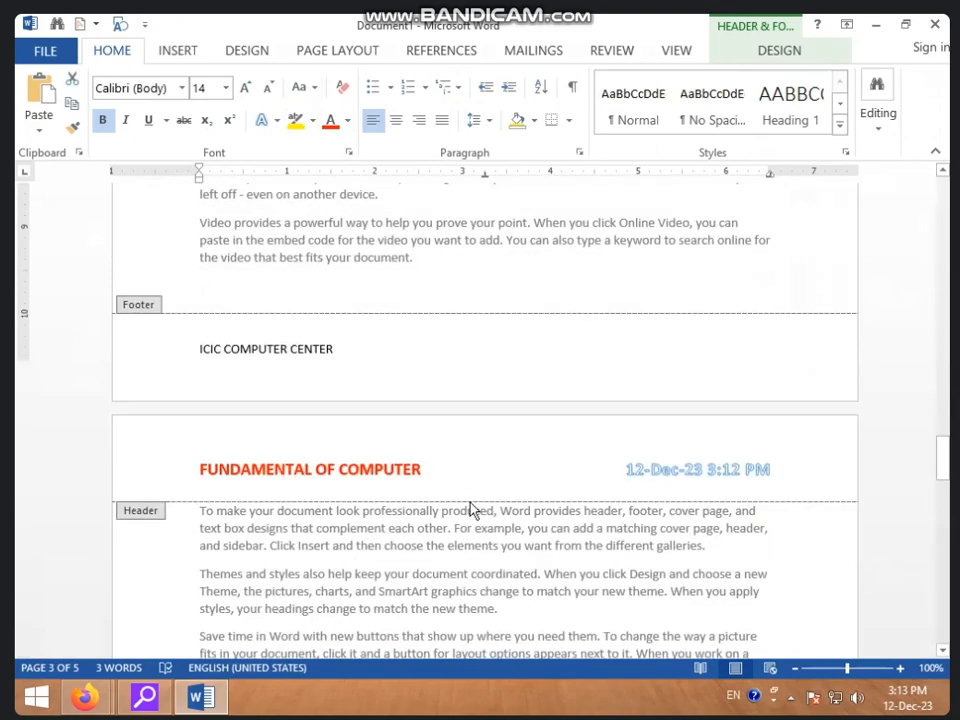
{"action": "scroll", "coordinate": [471, 508], "scroll_direction": "down", "scroll_amount": 2}
{"action": "scroll", "coordinate": [689, 397], "scroll_direction": "up", "scroll_amount": 8}
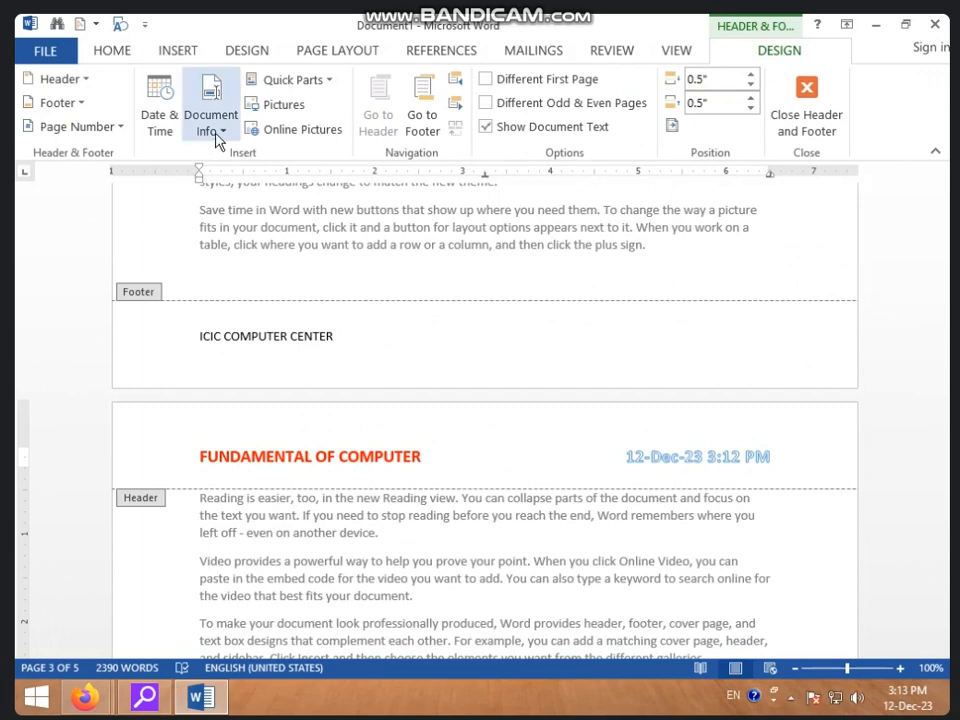
{"action": "left_click", "coordinate": [216, 134]}
{"action": "left_click", "coordinate": [309, 86]}
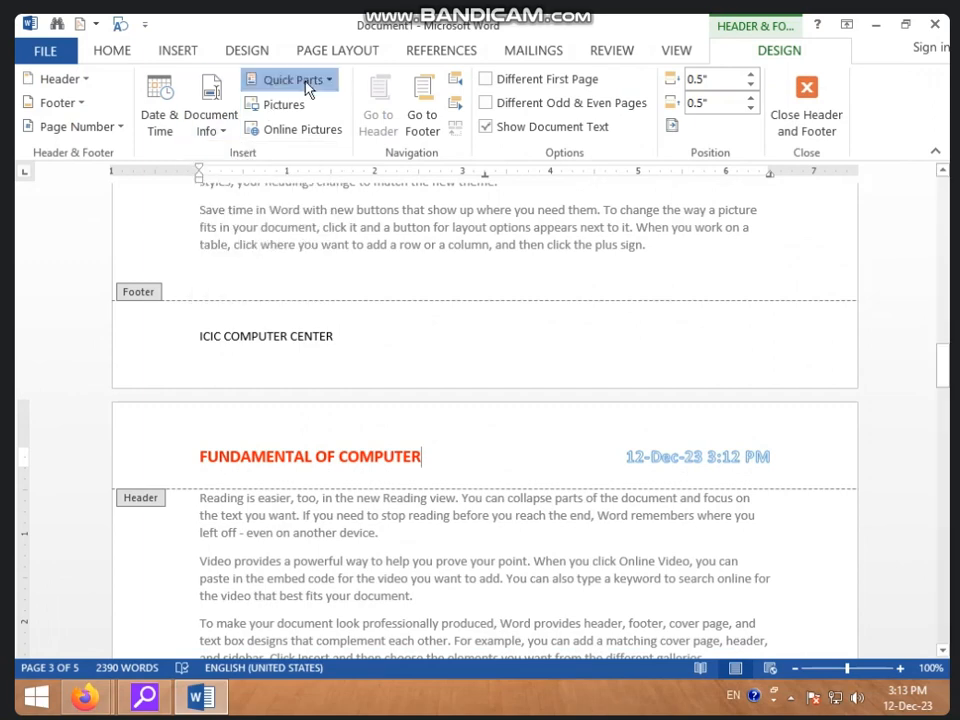
{"action": "left_click", "coordinate": [300, 80]}
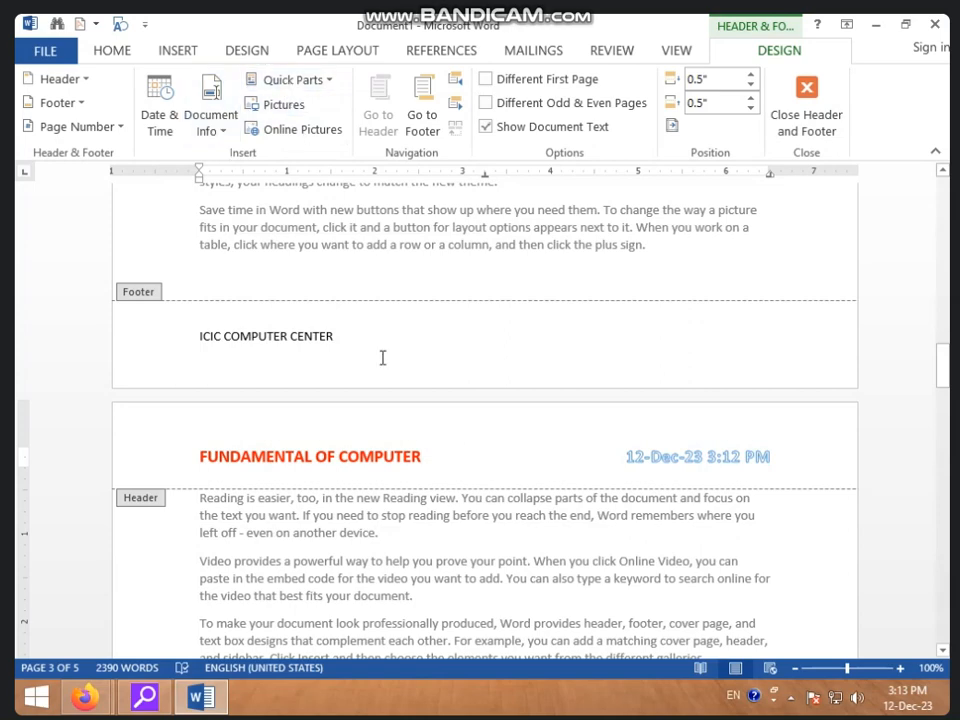
{"action": "key", "text": "Tab"}
{"action": "scroll", "coordinate": [494, 450], "scroll_direction": "down", "scroll_amount": 6}
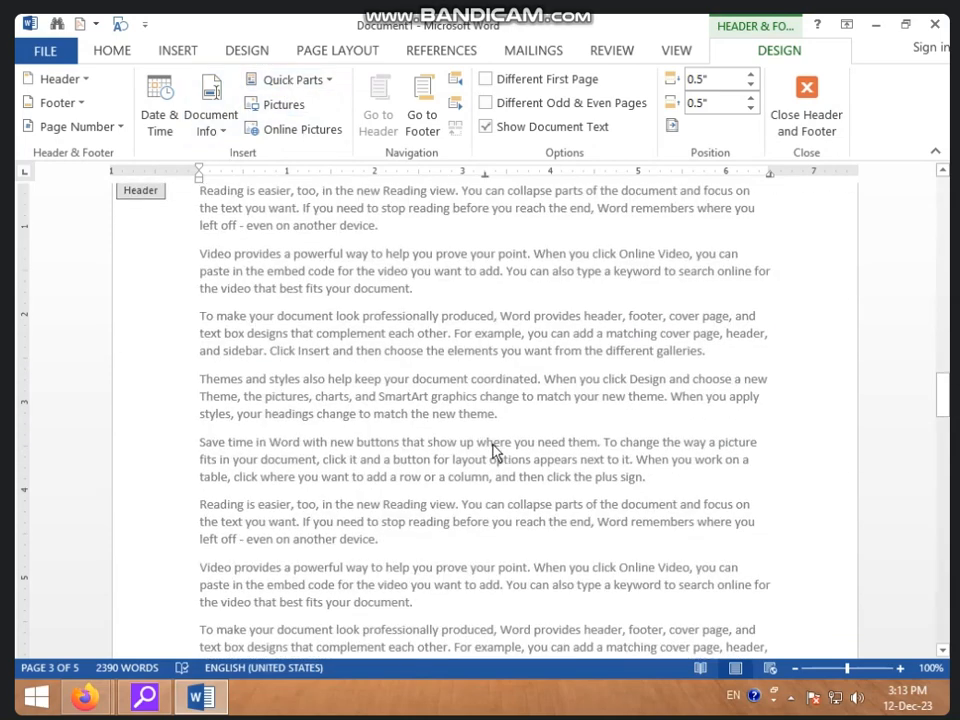
{"action": "scroll", "coordinate": [494, 450], "scroll_direction": "up", "scroll_amount": 3}
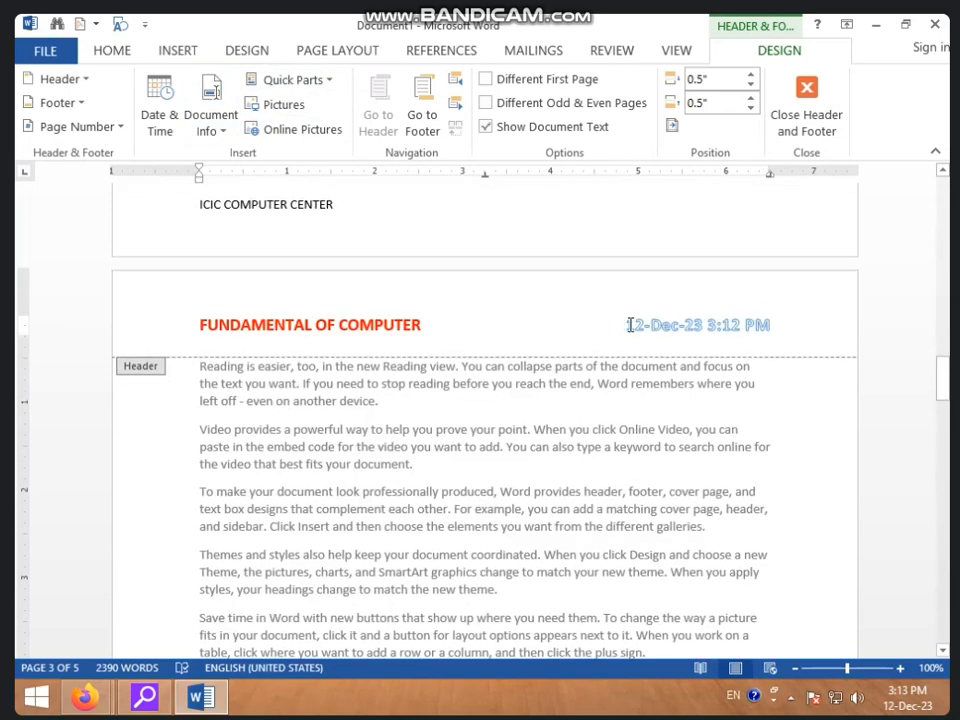
{"action": "left_click_drag", "start_coordinate": [628, 325], "coordinate": [771, 324]}
Insert the Author document property at the center of the footer, after "ICIC COMPUTER CENTER".
{"action": "scroll", "coordinate": [508, 445], "scroll_direction": "down", "scroll_amount": 8}
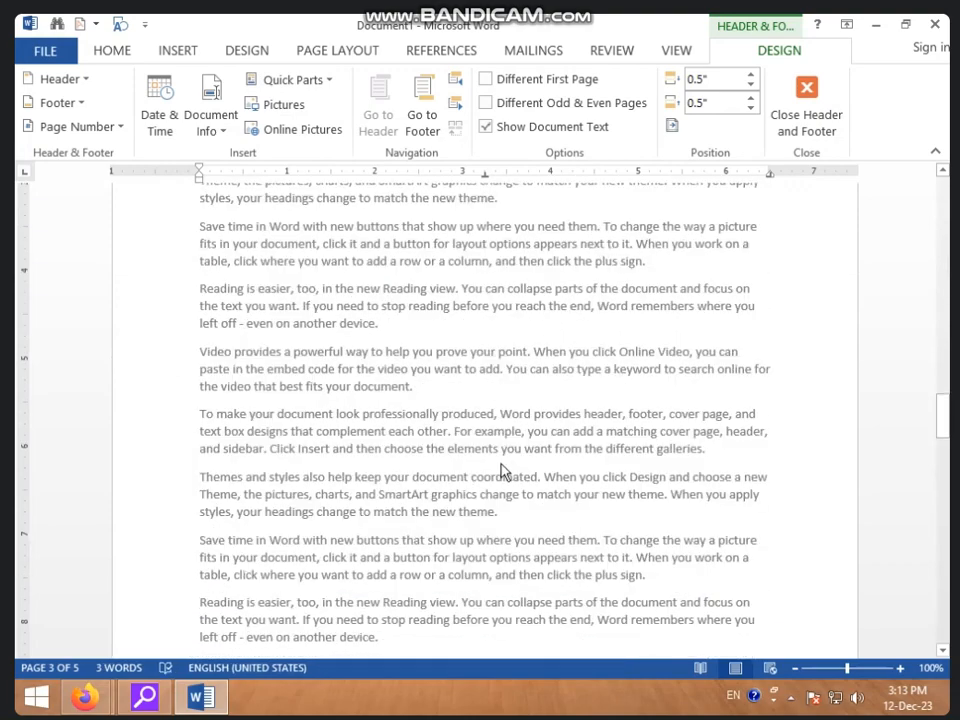
{"action": "scroll", "coordinate": [503, 472], "scroll_direction": "down", "scroll_amount": 7}
{"action": "left_click", "coordinate": [470, 441]}
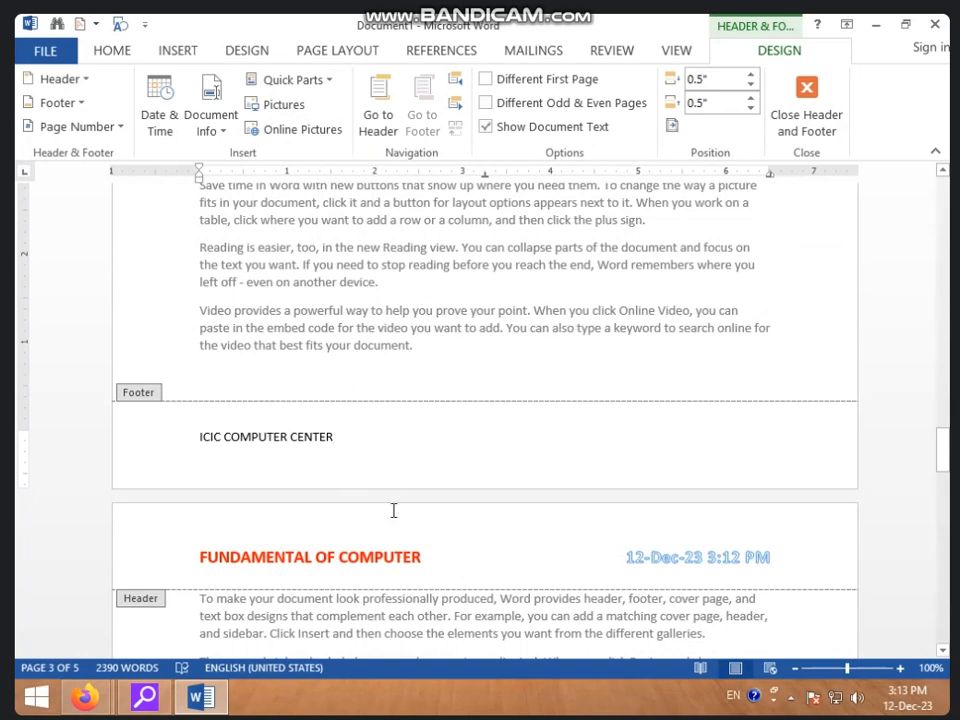
{"action": "key", "text": "Tab"}
{"action": "key", "text": "Tab"}
{"action": "left_click", "coordinate": [211, 122]}
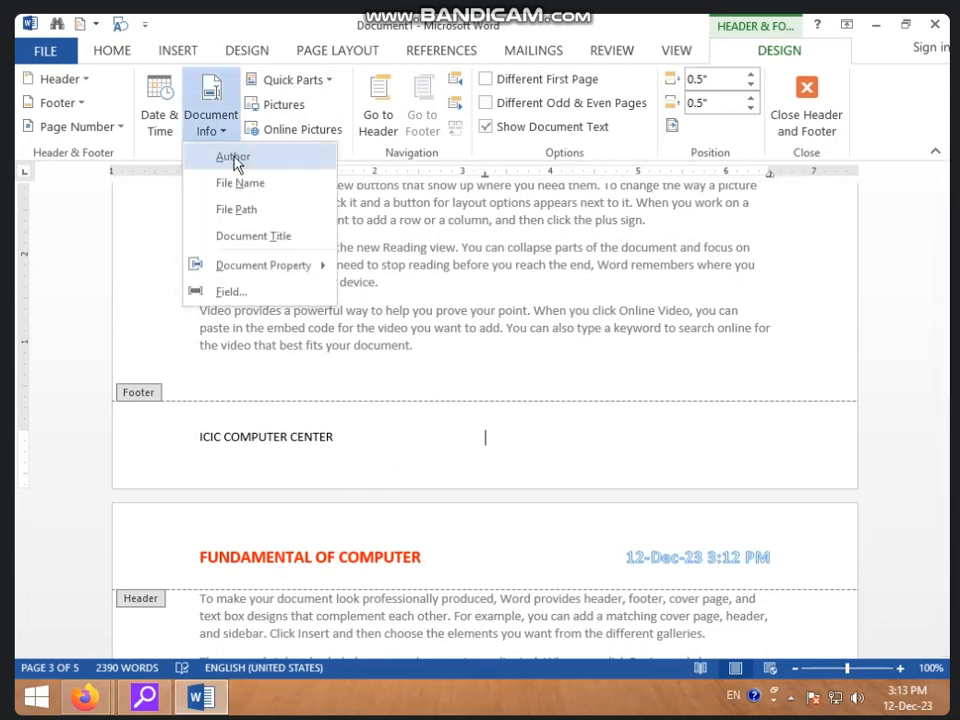
{"action": "left_click", "coordinate": [236, 160]}
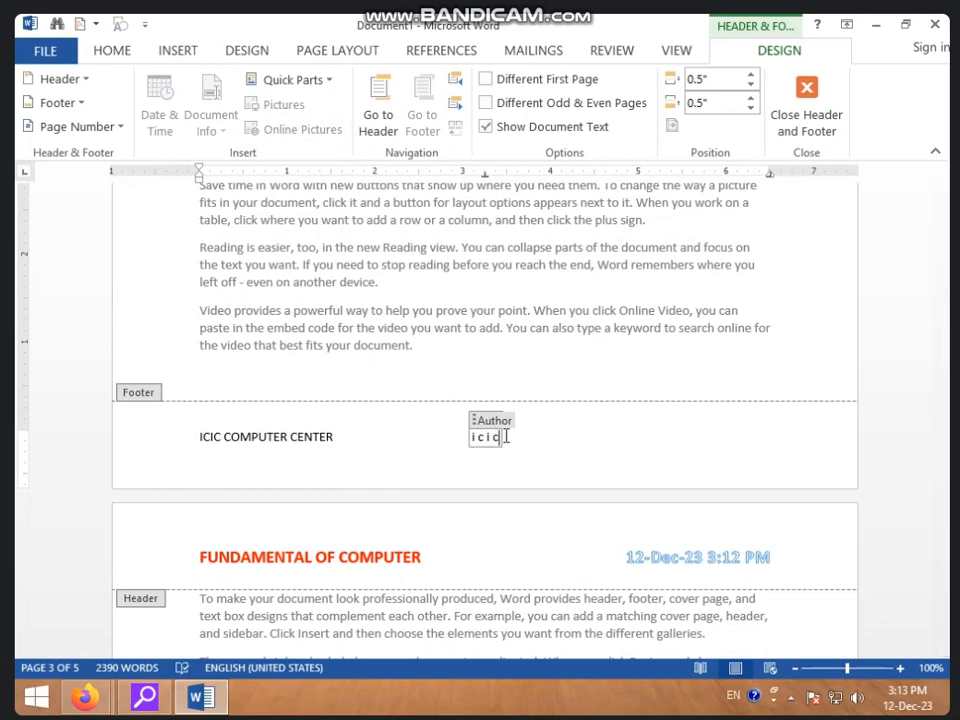
Replace the text of the footer's Author field with the author's name.
{"action": "left_click_drag", "start_coordinate": [506, 439], "coordinate": [470, 438]}
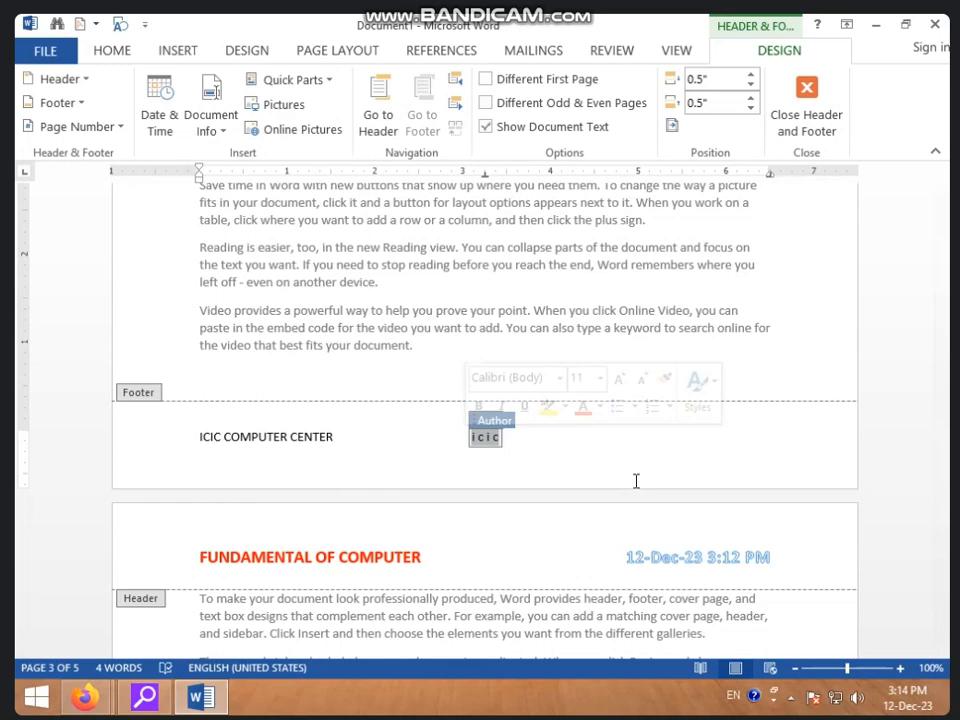
{"action": "type", "text": "MR A"}
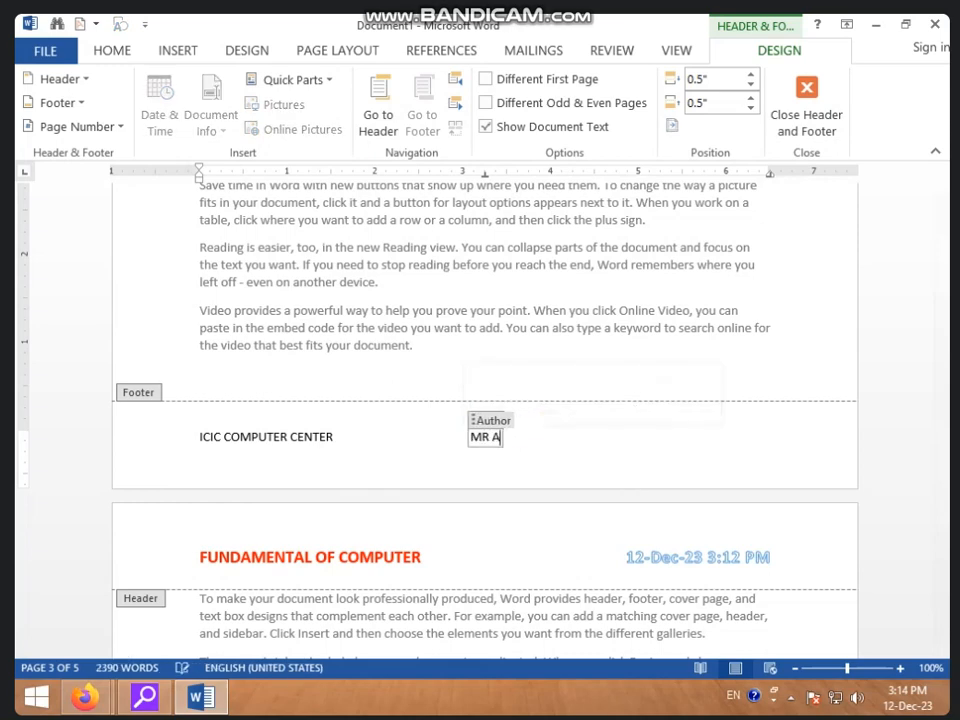
{"action": "type", "text": "JAY"}
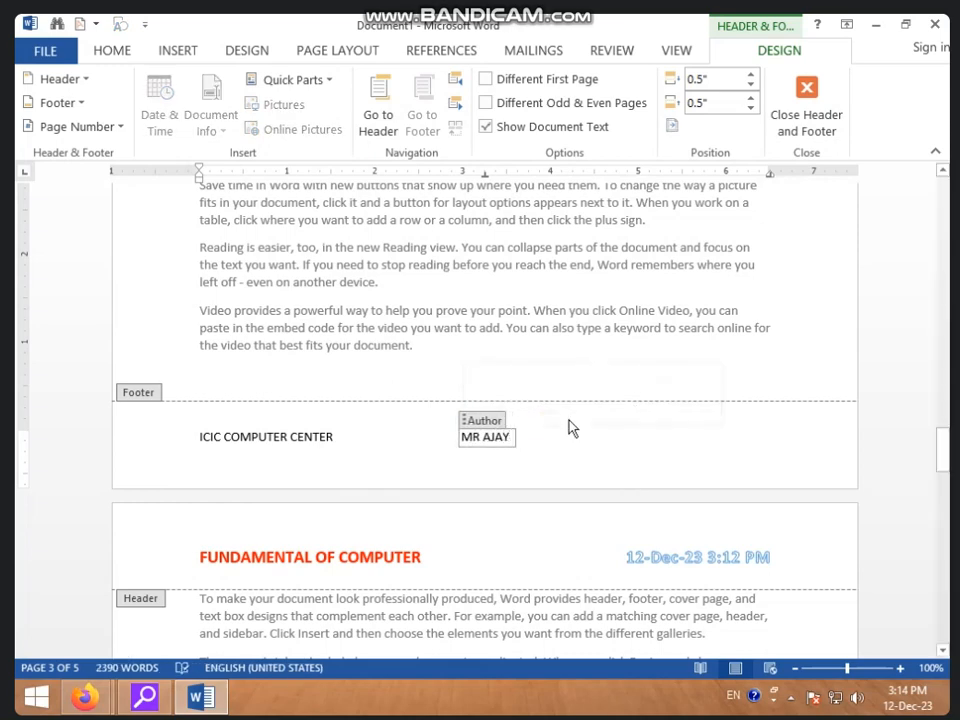
{"action": "left_click", "coordinate": [601, 455]}
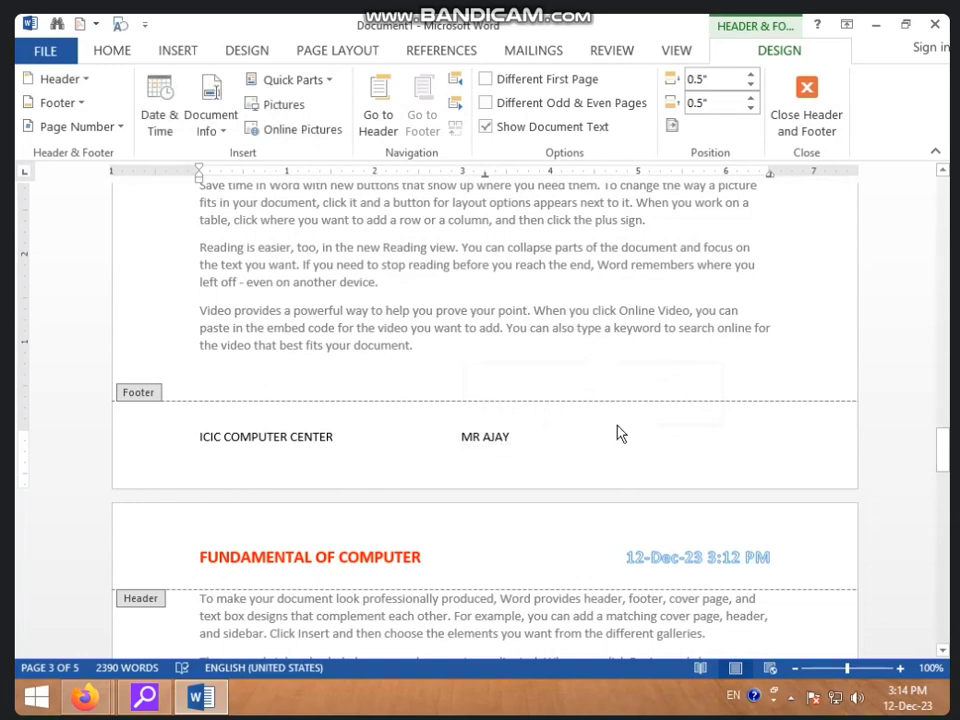
Try to move the Author field toward the right end of the footer line.
{"action": "left_click", "coordinate": [496, 438]}
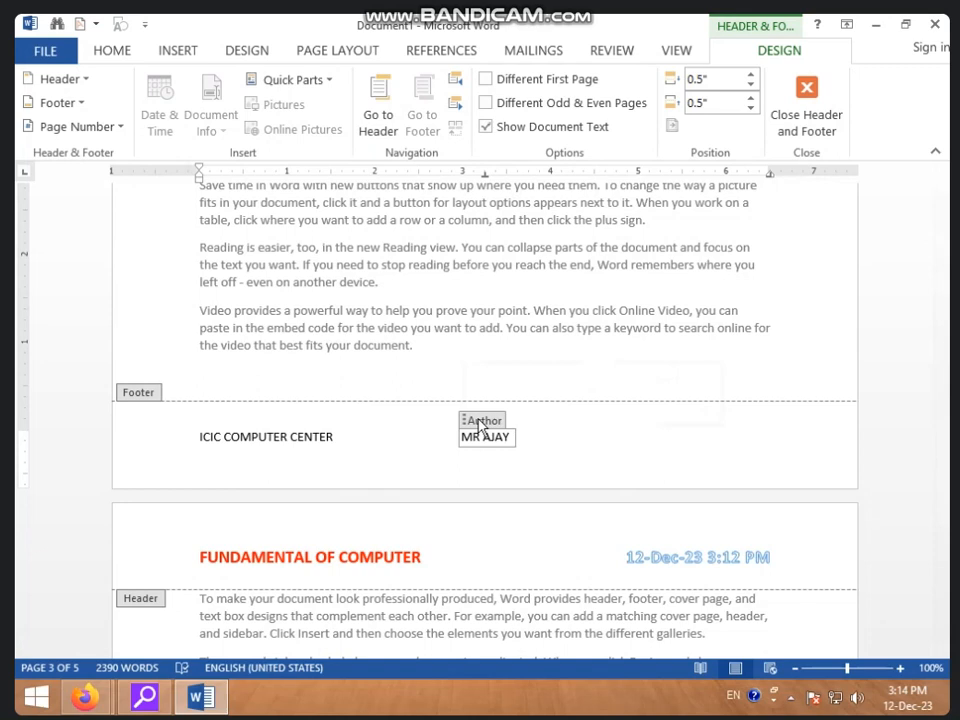
{"action": "left_click_drag", "start_coordinate": [477, 420], "coordinate": [667, 430]}
{"action": "left_click", "coordinate": [511, 442]}
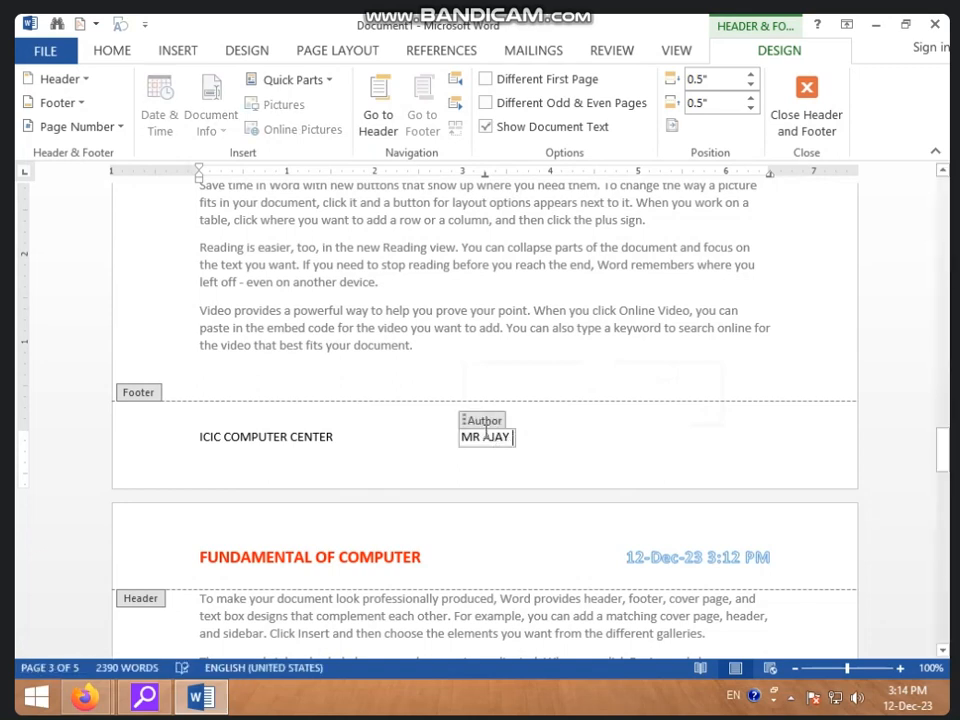
{"action": "left_click", "coordinate": [318, 80]}
{"action": "mouse_move", "coordinate": [356, 116]}
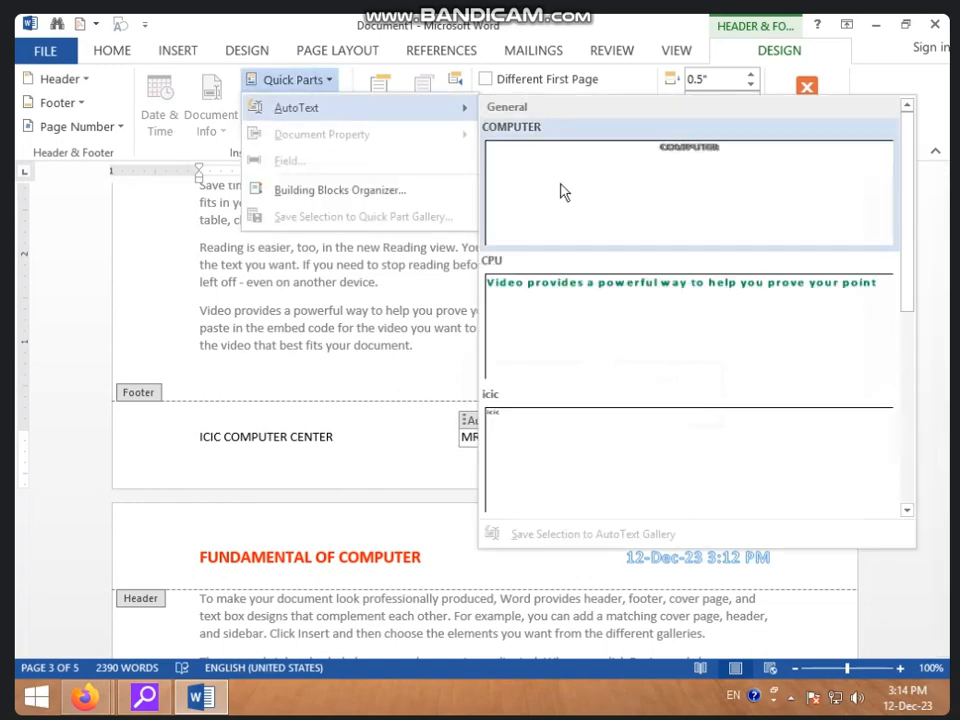
{"action": "left_click", "coordinate": [314, 84]}
{"action": "left_click", "coordinate": [177, 51]}
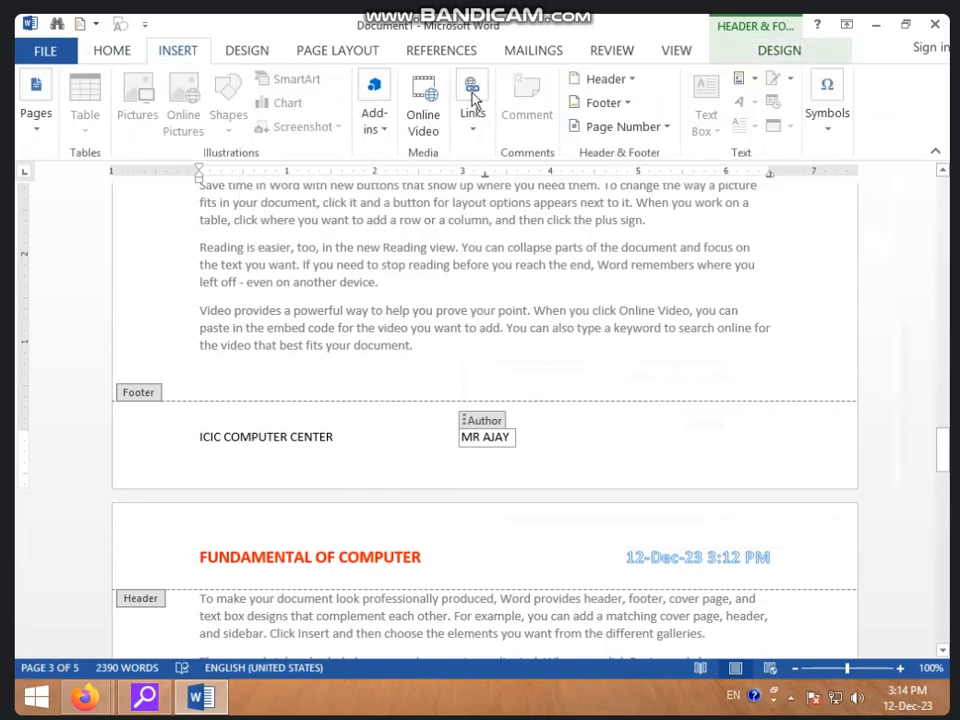
{"action": "left_click", "coordinate": [779, 55]}
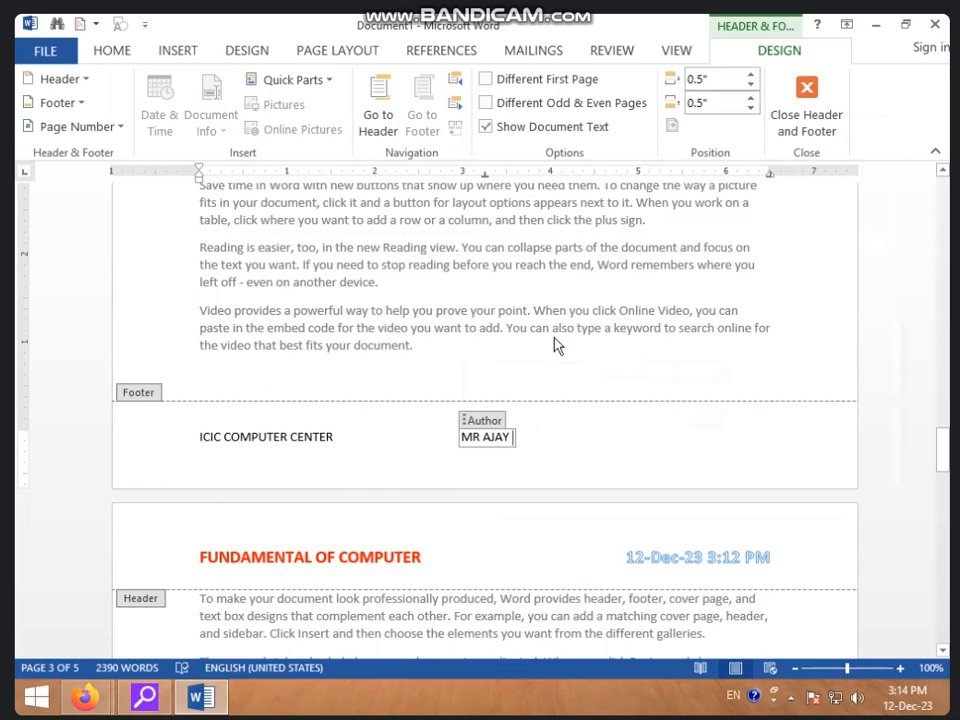
{"action": "left_click", "coordinate": [542, 461]}
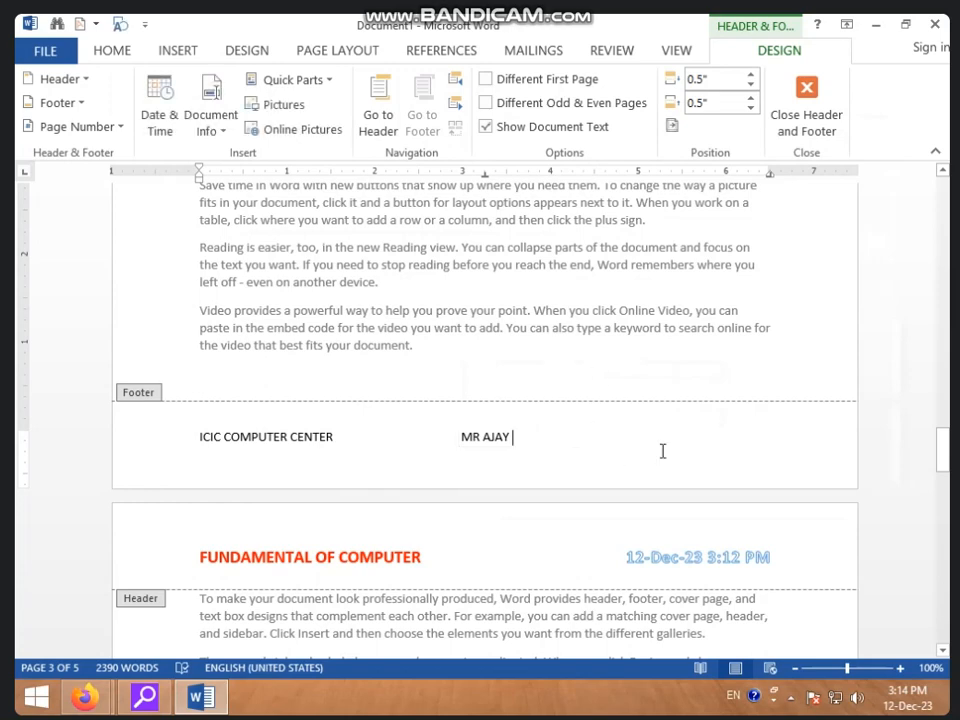
{"action": "left_click", "coordinate": [473, 443]}
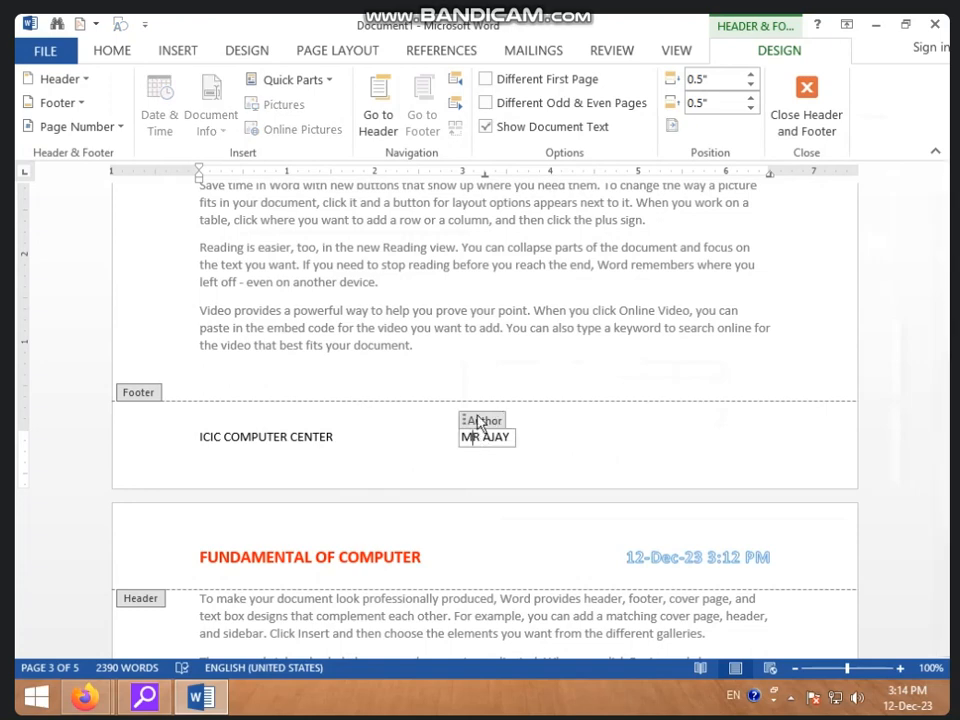
Leave footer editing and check the header and footer on the remaining pages.
{"action": "scroll", "coordinate": [489, 531], "scroll_direction": "down", "scroll_amount": 5}
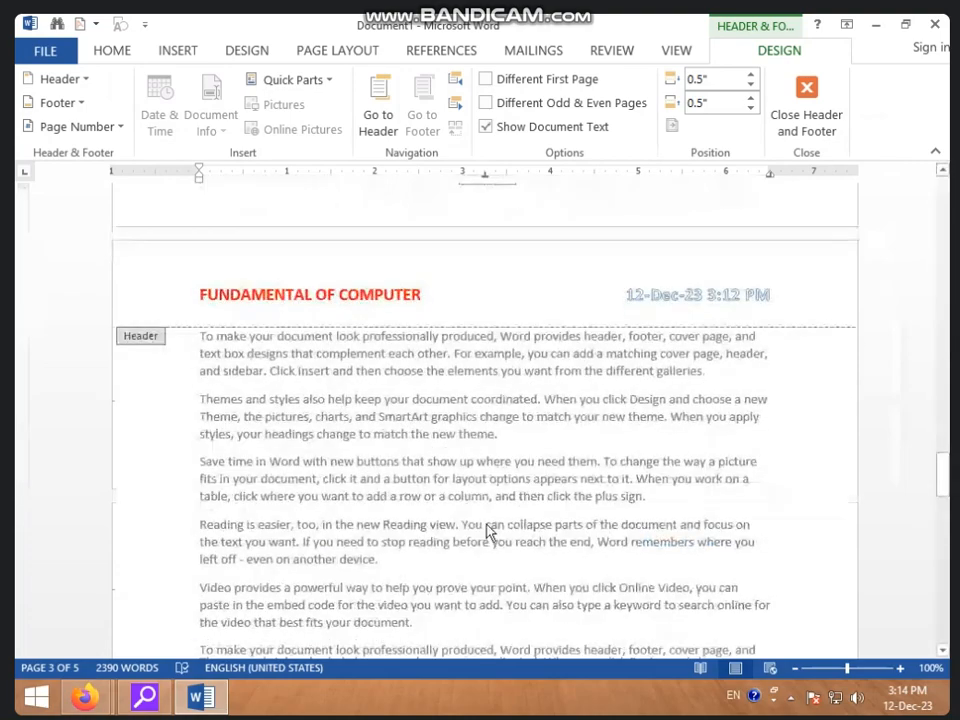
{"action": "double_click", "coordinate": [443, 512]}
{"action": "scroll", "coordinate": [461, 508], "scroll_direction": "down", "scroll_amount": 5}
{"action": "scroll", "coordinate": [461, 512], "scroll_direction": "down", "scroll_amount": 8}
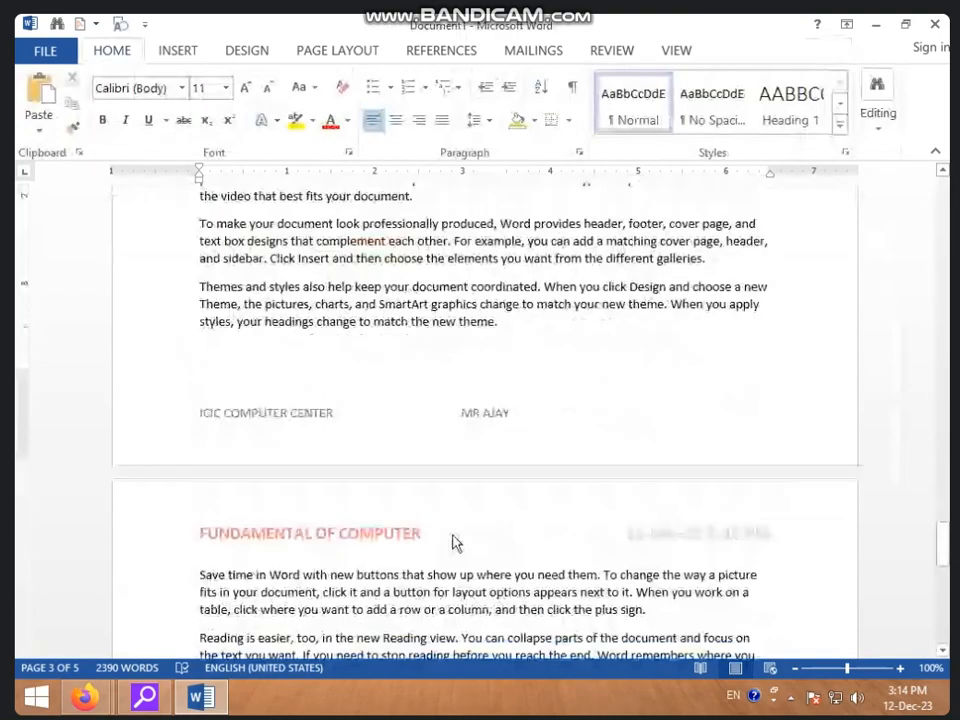
{"action": "scroll", "coordinate": [540, 533], "scroll_direction": "down", "scroll_amount": 8}
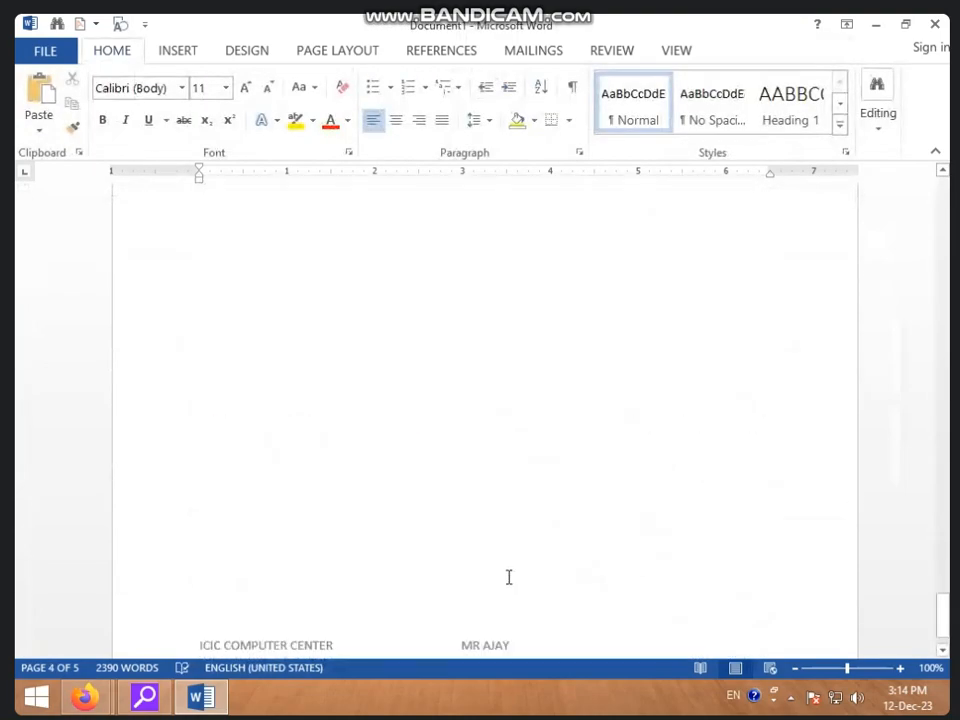
{"action": "scroll", "coordinate": [497, 593], "scroll_direction": "up", "scroll_amount": 5}
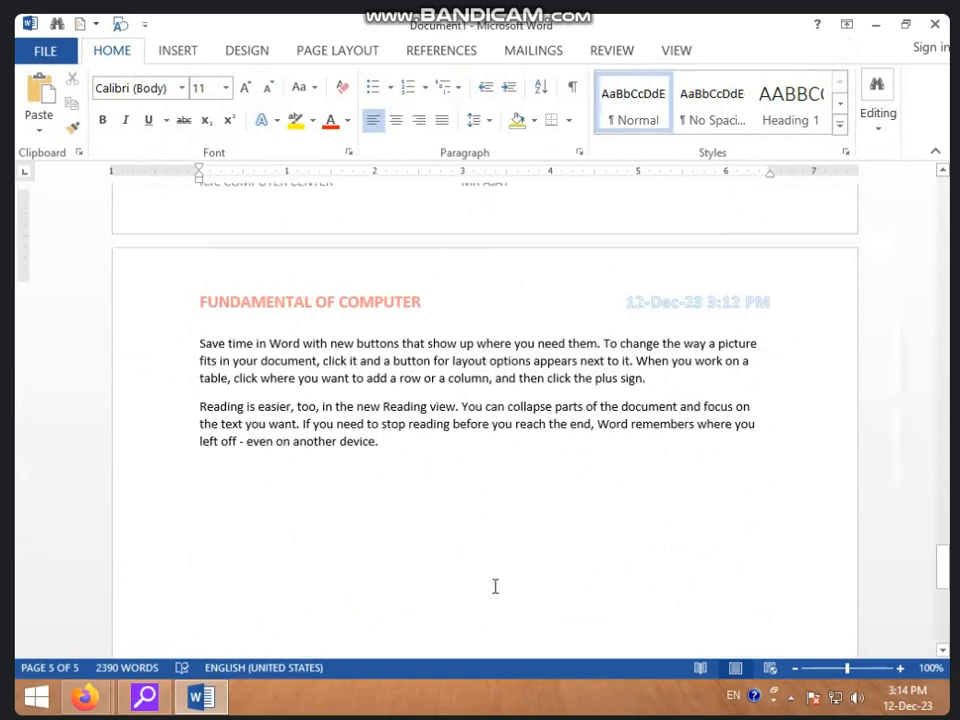
Reopen header and footer editing and place the cursor at the center of the header line.
{"action": "double_click", "coordinate": [505, 537]}
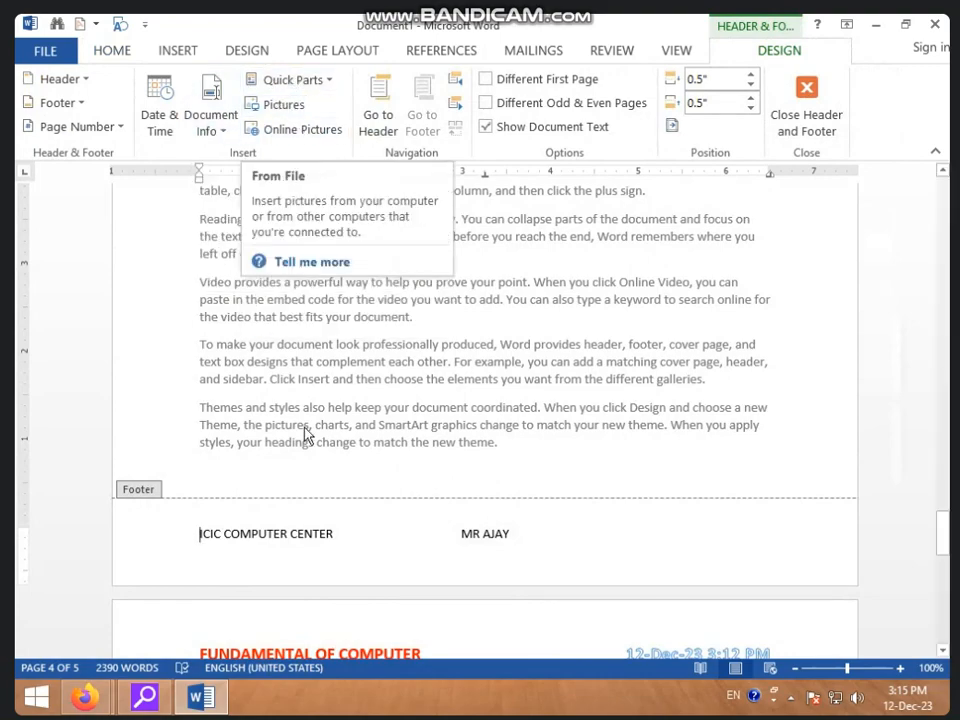
{"action": "scroll", "coordinate": [306, 462], "scroll_direction": "down", "scroll_amount": 9}
{"action": "scroll", "coordinate": [441, 452], "scroll_direction": "up", "scroll_amount": 5}
{"action": "left_click", "coordinate": [499, 463]}
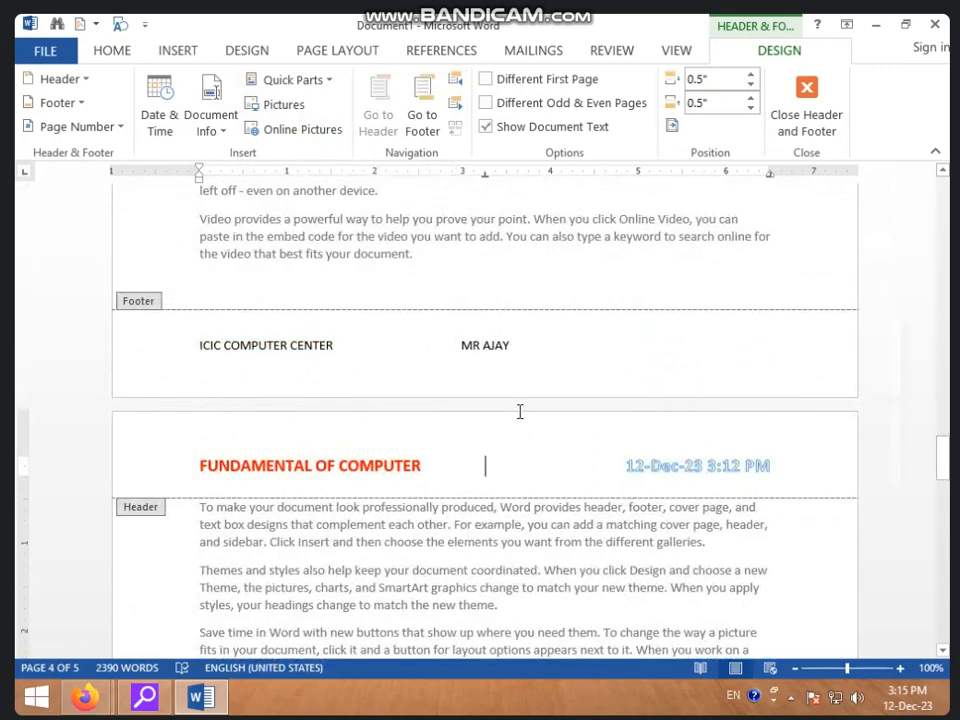
{"action": "left_click", "coordinate": [272, 106]}
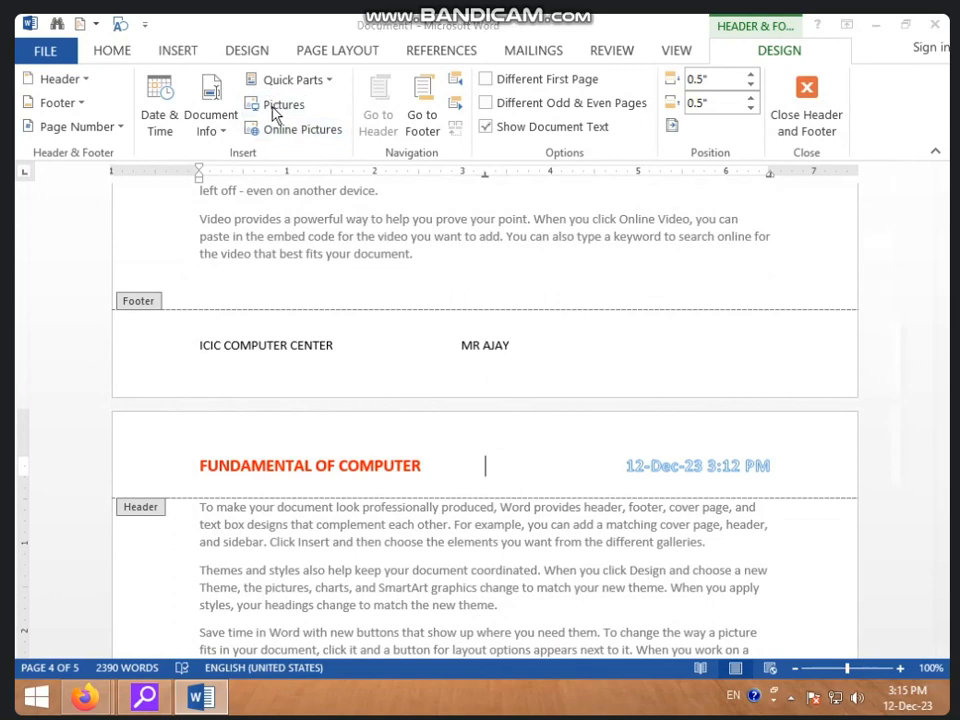
{"action": "left_click", "coordinate": [693, 26]}
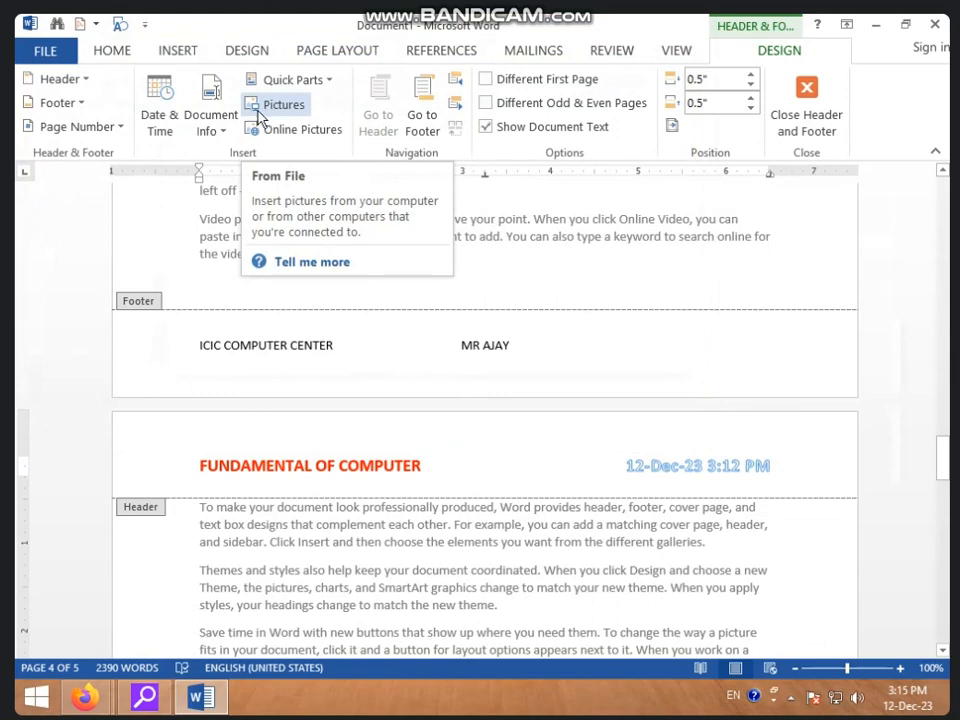
{"action": "left_click", "coordinate": [280, 134]}
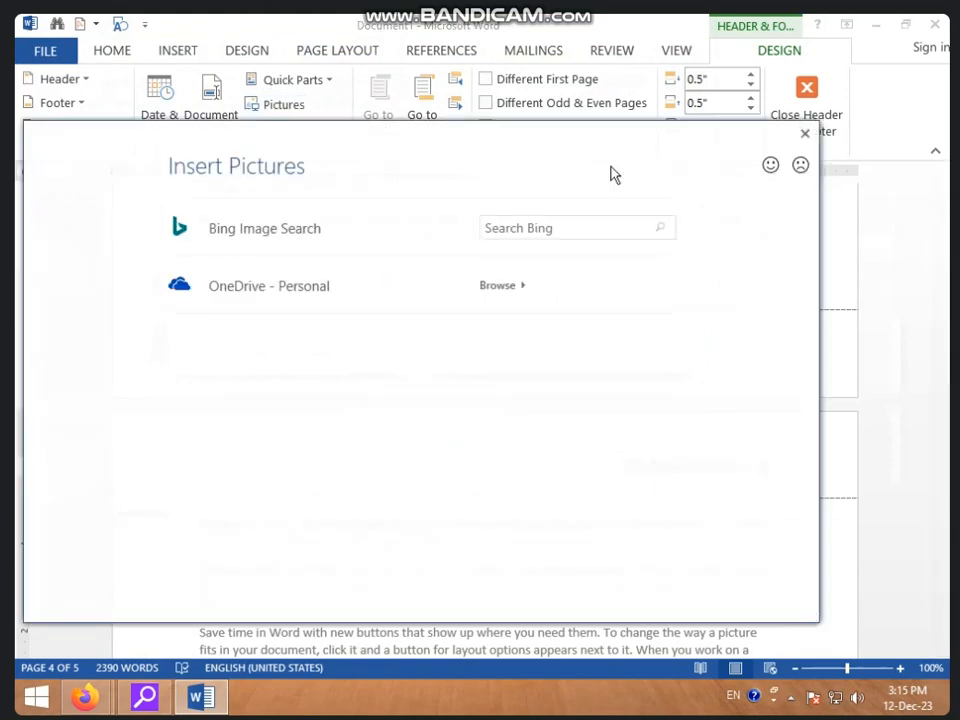
{"action": "left_click", "coordinate": [533, 226]}
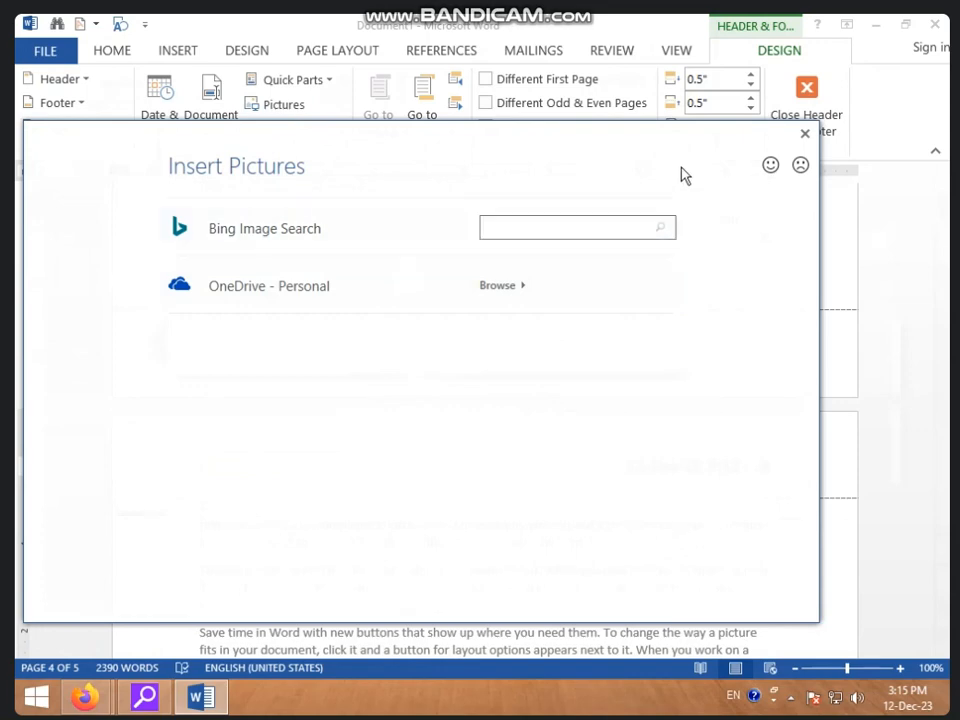
{"action": "left_click", "coordinate": [803, 135]}
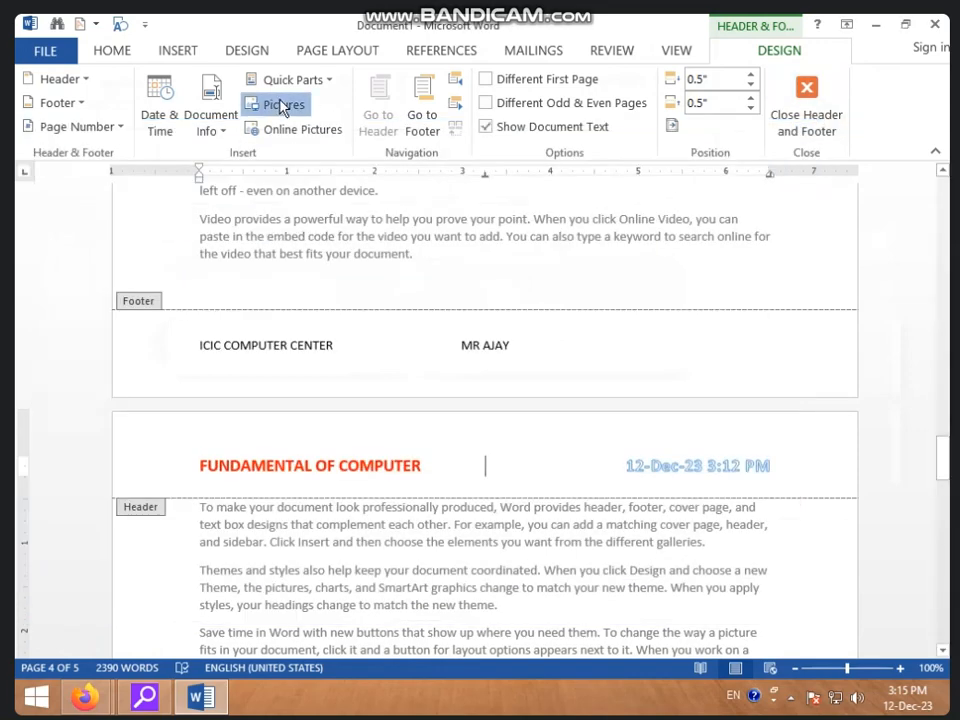
Insert the picture LOGO from Local Disk (F:) at the center of the header.
{"action": "left_click", "coordinate": [281, 105]}
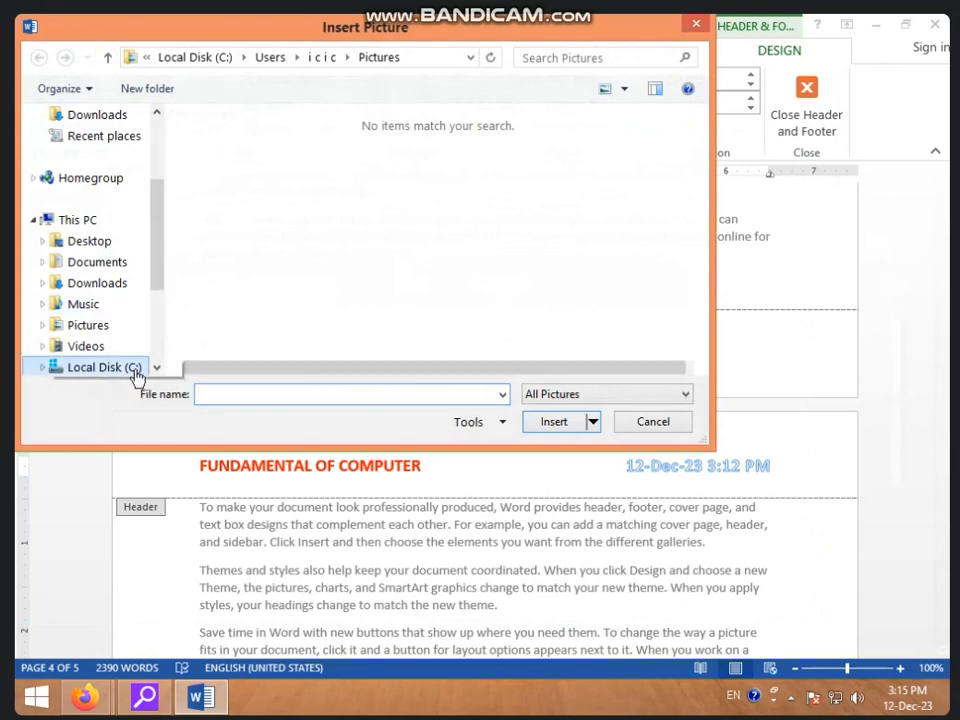
{"action": "left_click", "coordinate": [133, 366]}
{"action": "left_click", "coordinate": [103, 304]}
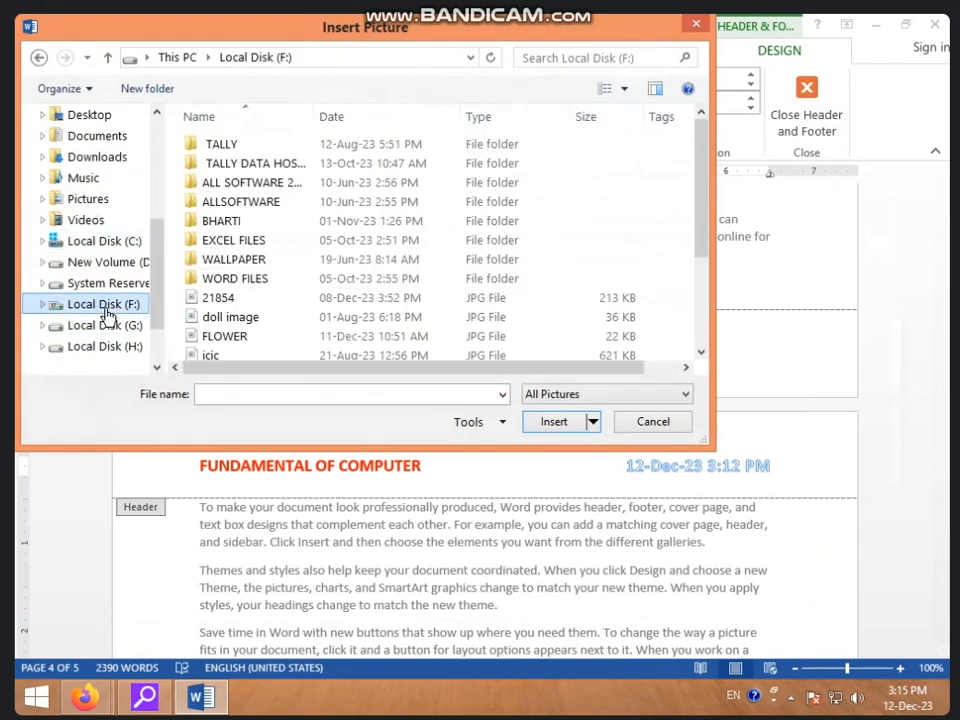
{"action": "left_click", "coordinate": [242, 285]}
{"action": "scroll", "coordinate": [244, 292], "scroll_direction": "down", "scroll_amount": 3}
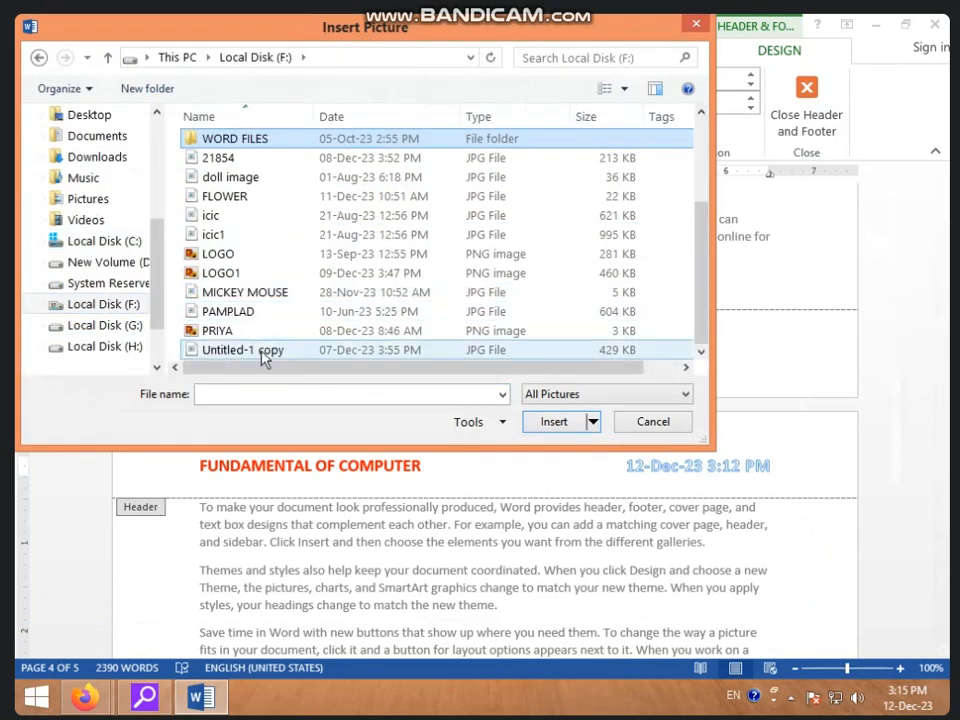
{"action": "left_click", "coordinate": [230, 255]}
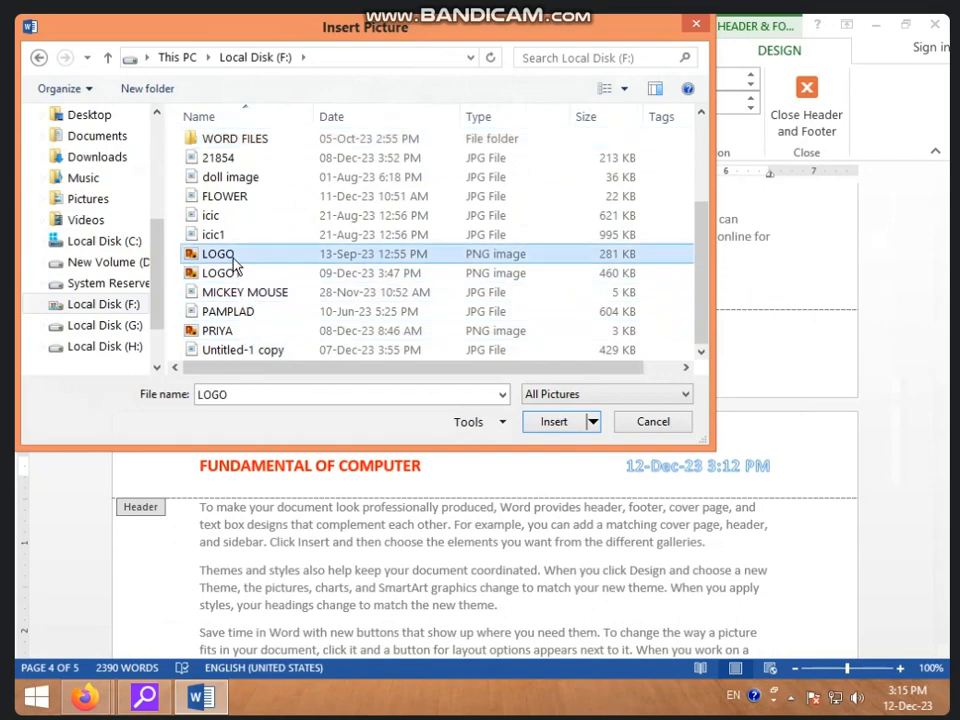
{"action": "left_click", "coordinate": [549, 422]}
Scale the header logo down proportionally to about 3.14" by 3.14".
{"action": "scroll", "coordinate": [657, 525], "scroll_direction": "down", "scroll_amount": 5}
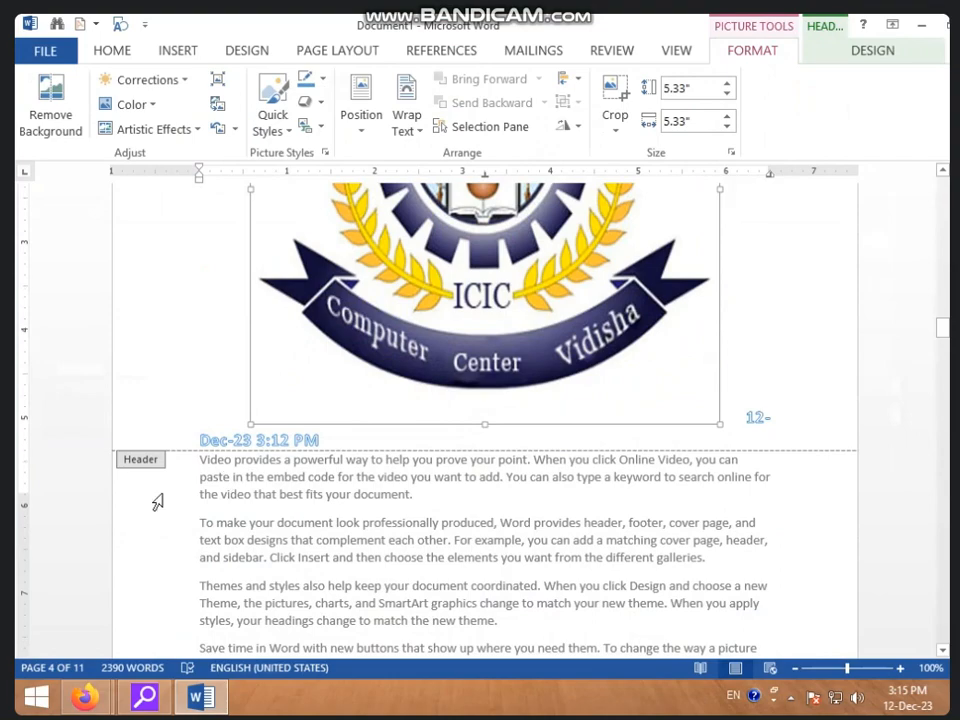
{"action": "scroll", "coordinate": [146, 313], "scroll_direction": "up", "scroll_amount": 5}
{"action": "scroll", "coordinate": [193, 328], "scroll_direction": "down", "scroll_amount": 5}
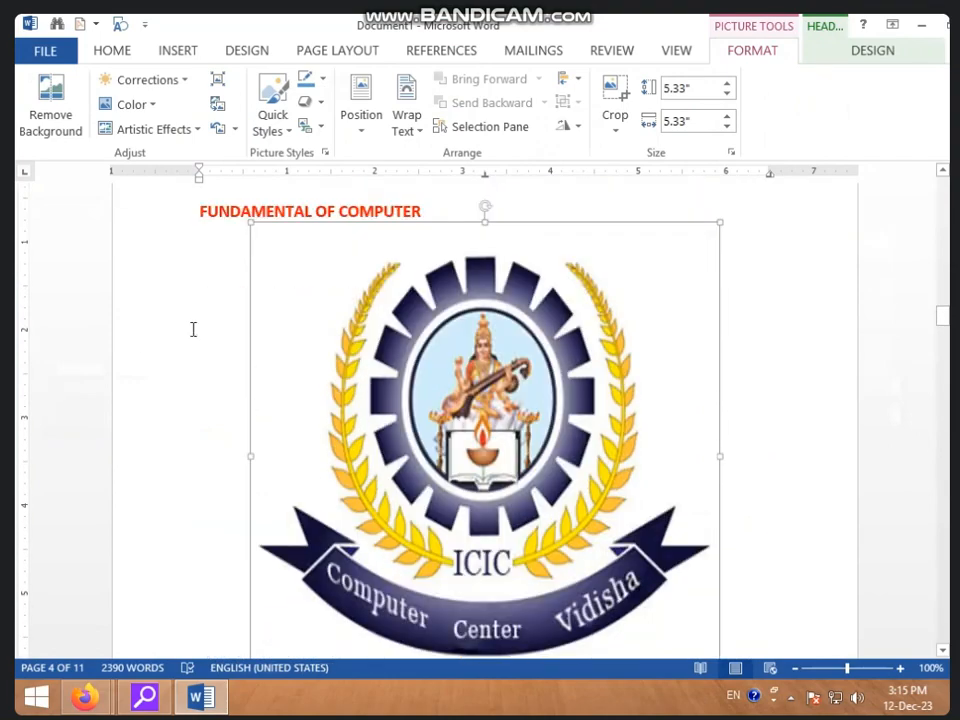
{"action": "scroll", "coordinate": [271, 305], "scroll_direction": "up", "scroll_amount": 2}
{"action": "scroll", "coordinate": [271, 305], "scroll_direction": "up", "scroll_amount": 4}
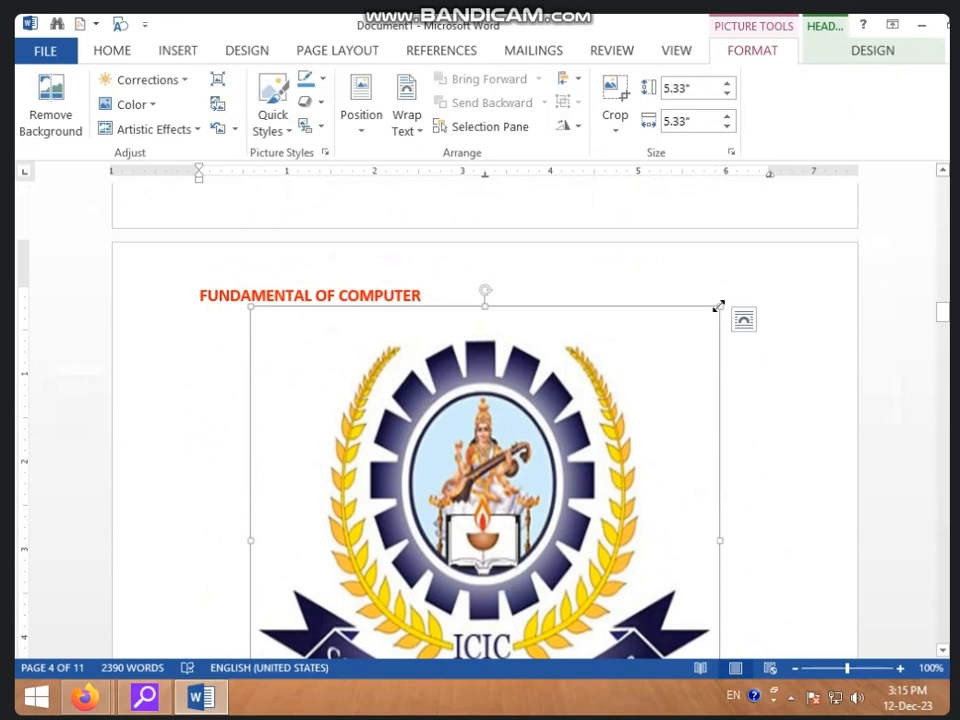
{"action": "left_click_drag", "start_coordinate": [718, 305], "coordinate": [527, 498]}
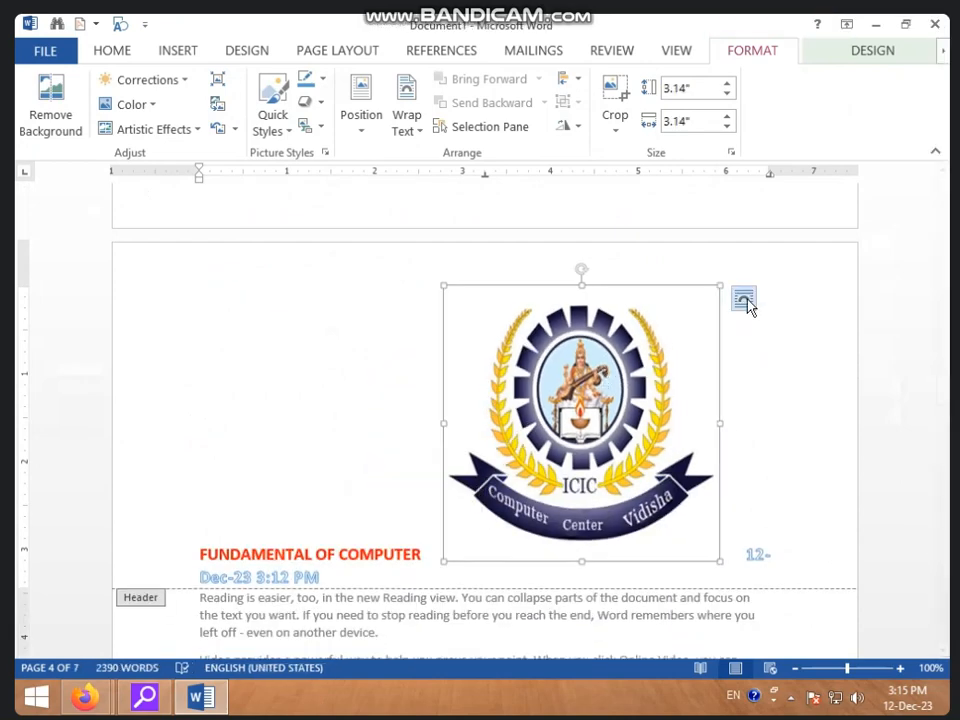
Set the header logo's text wrapping to Top and Bottom.
{"action": "left_click", "coordinate": [745, 301]}
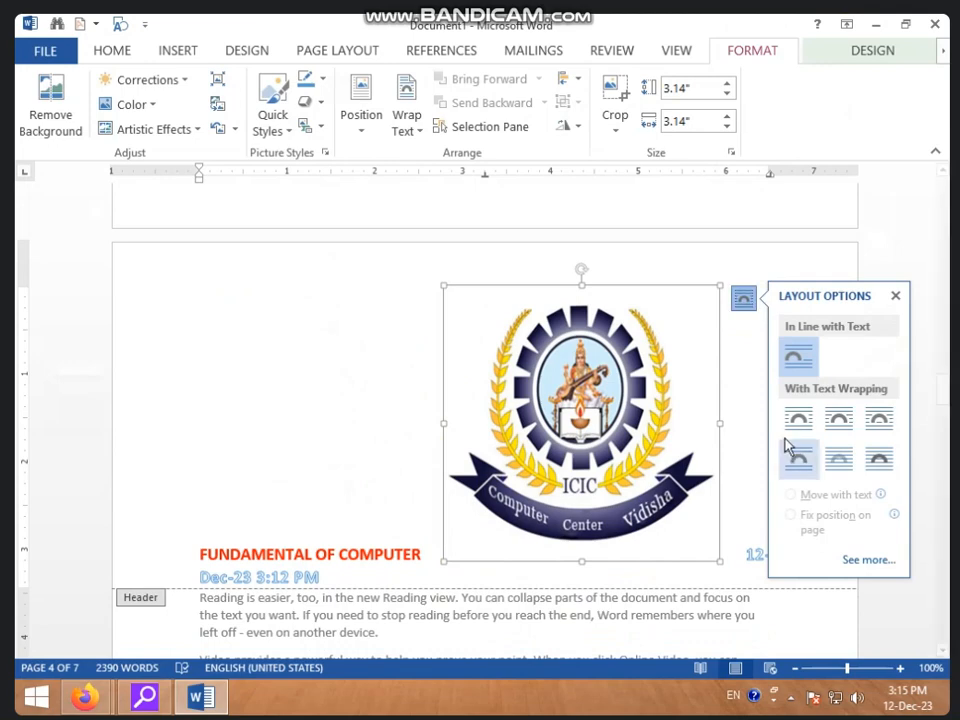
{"action": "scroll", "coordinate": [669, 347], "scroll_direction": "up", "scroll_amount": 1}
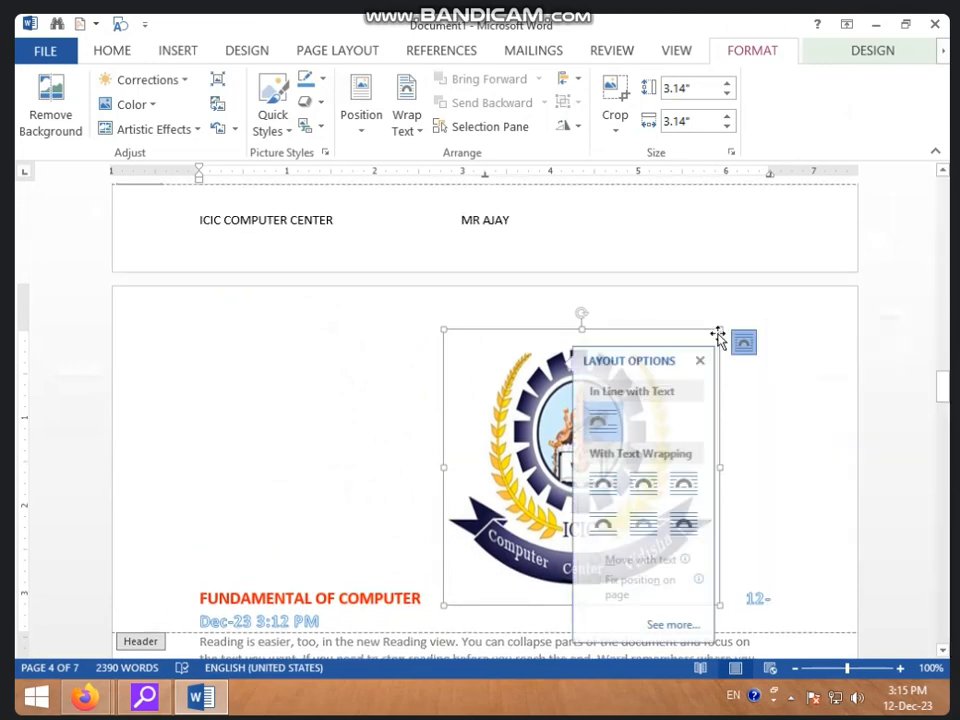
{"action": "left_click", "coordinate": [747, 344]}
{"action": "left_click", "coordinate": [746, 343]}
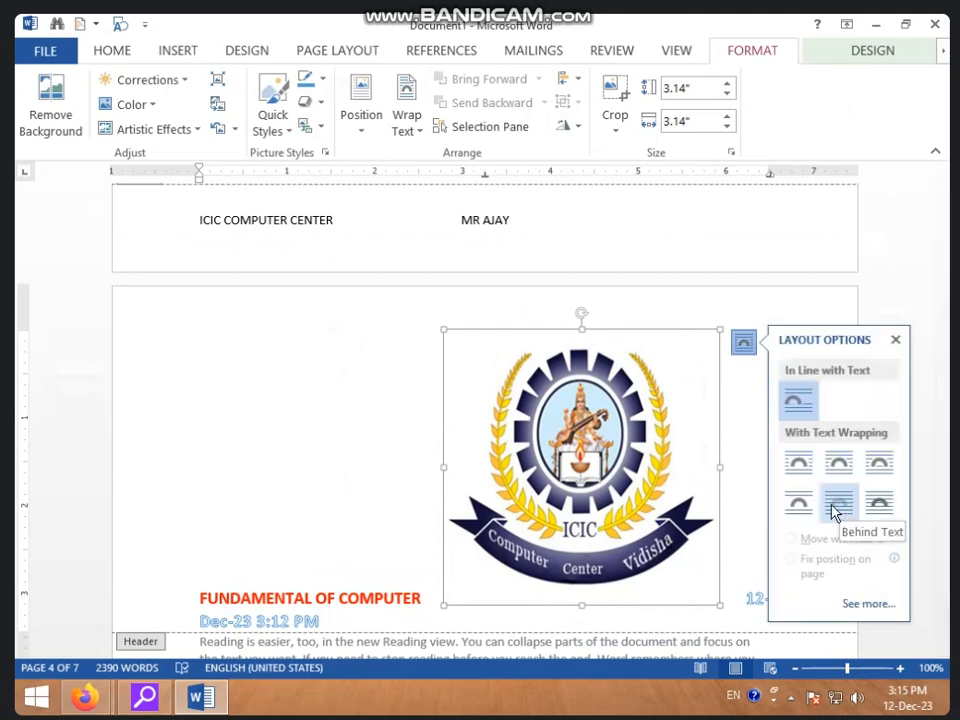
{"action": "left_click", "coordinate": [811, 507]}
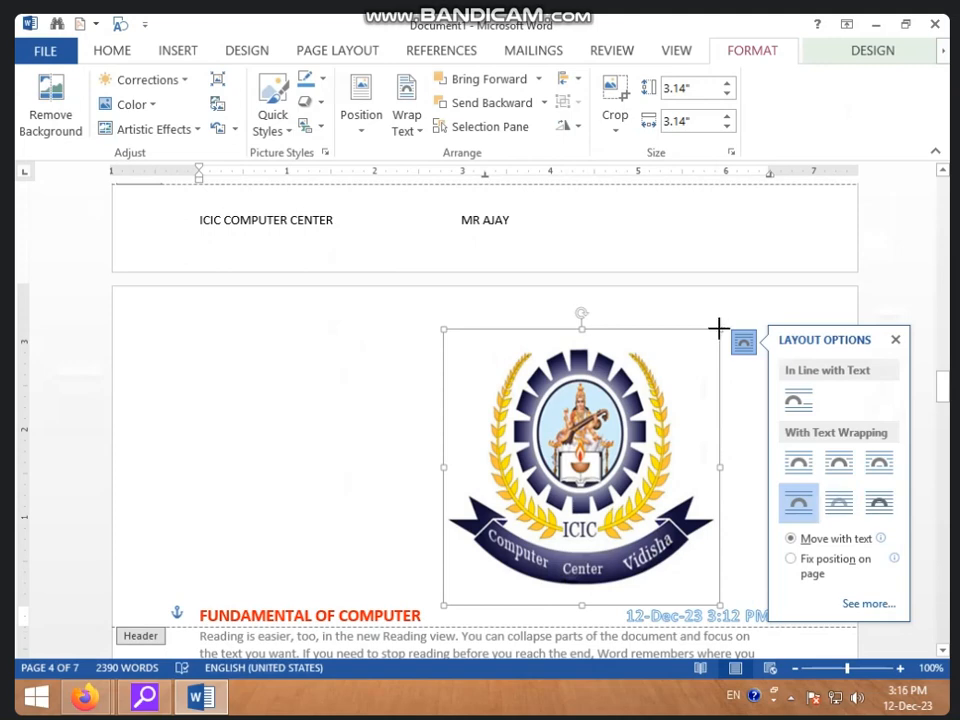
Shrink the logo to about 0.58" high by 0.96" wide, center it above the header text line, and leave header editing.
{"action": "left_click_drag", "start_coordinate": [719, 328], "coordinate": [526, 363]}
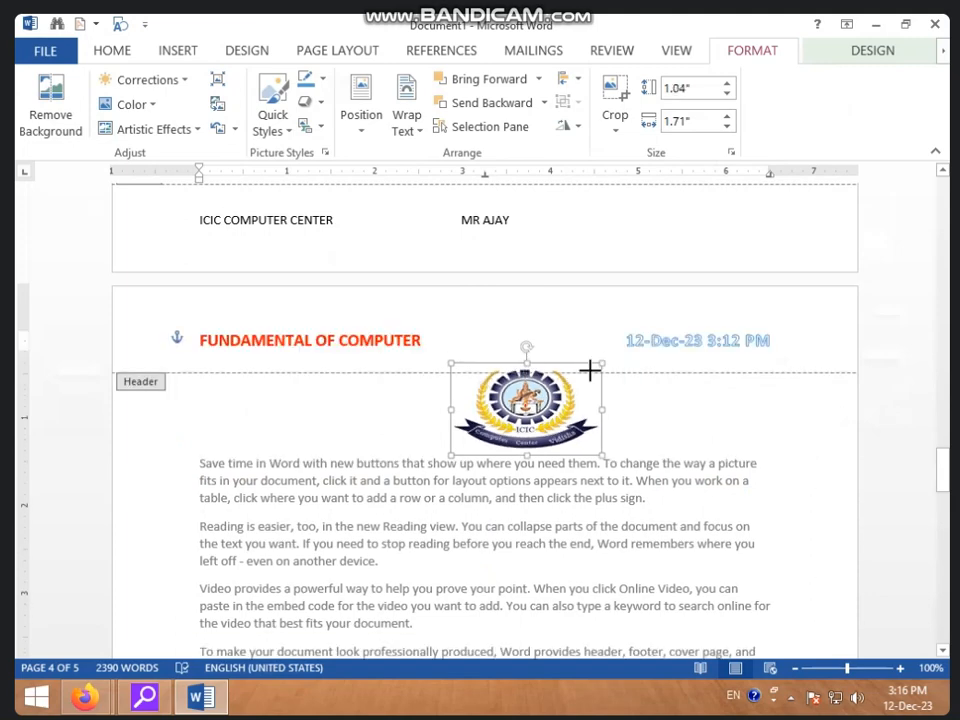
{"action": "left_click_drag", "start_coordinate": [590, 371], "coordinate": [524, 334]}
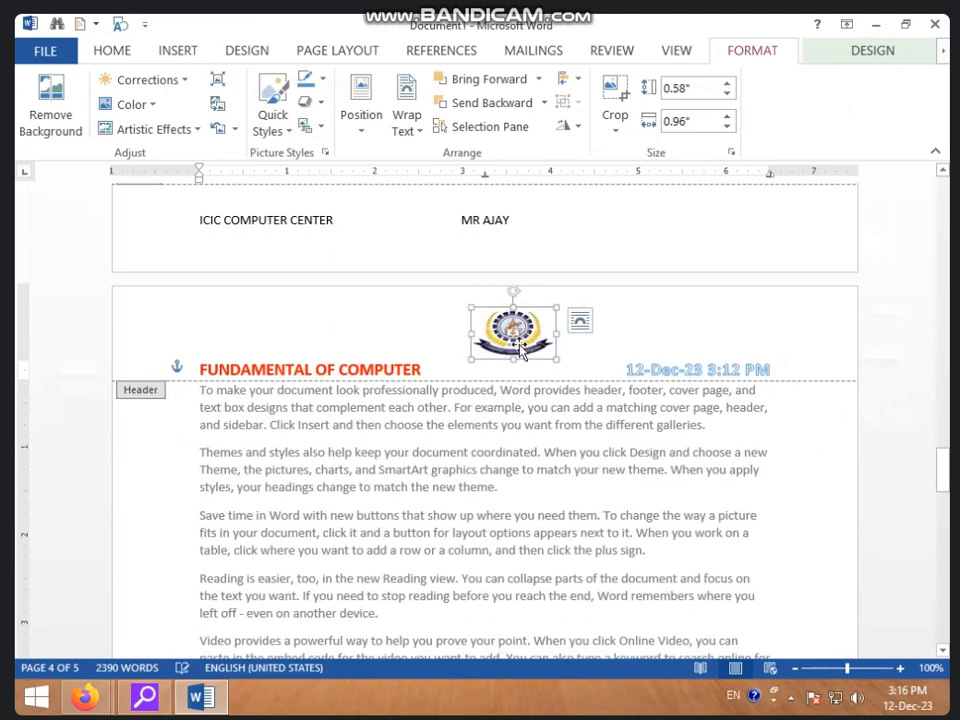
{"action": "double_click", "coordinate": [516, 456]}
Check the logo, title and date in the header across the document's pages.
{"action": "scroll", "coordinate": [513, 480], "scroll_direction": "down", "scroll_amount": 15}
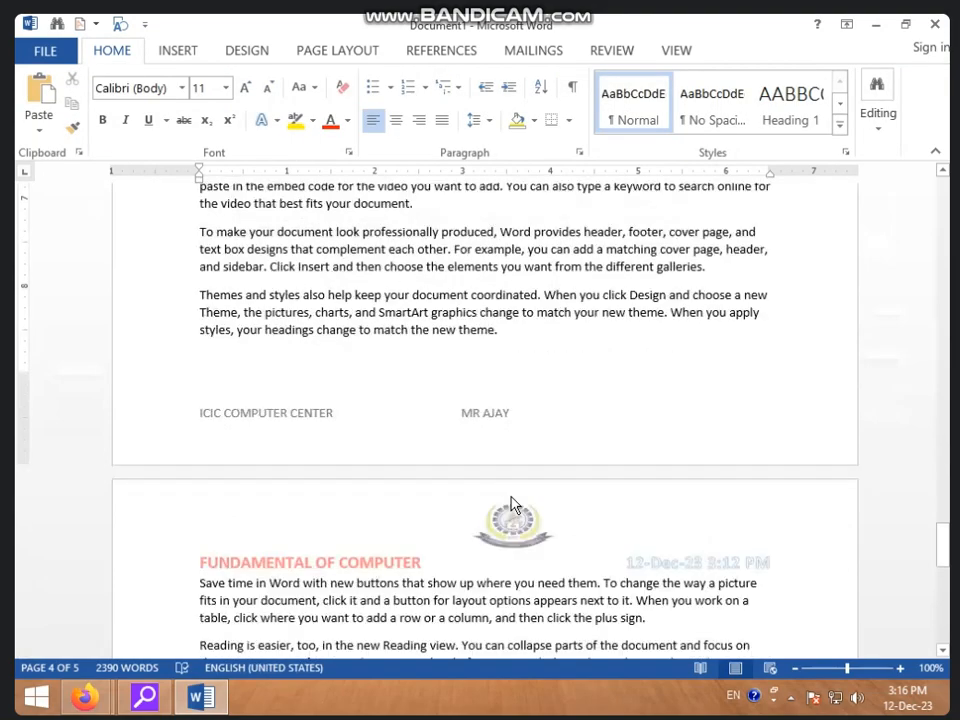
{"action": "scroll", "coordinate": [511, 503], "scroll_direction": "down", "scroll_amount": 2}
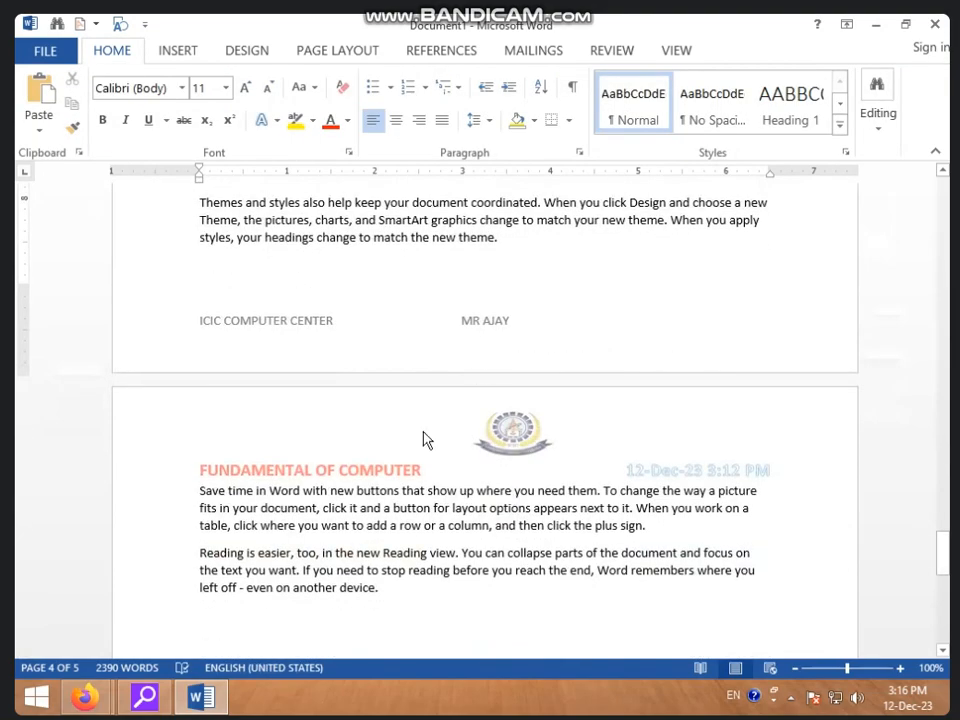
{"action": "scroll", "coordinate": [430, 455], "scroll_direction": "down", "scroll_amount": 5}
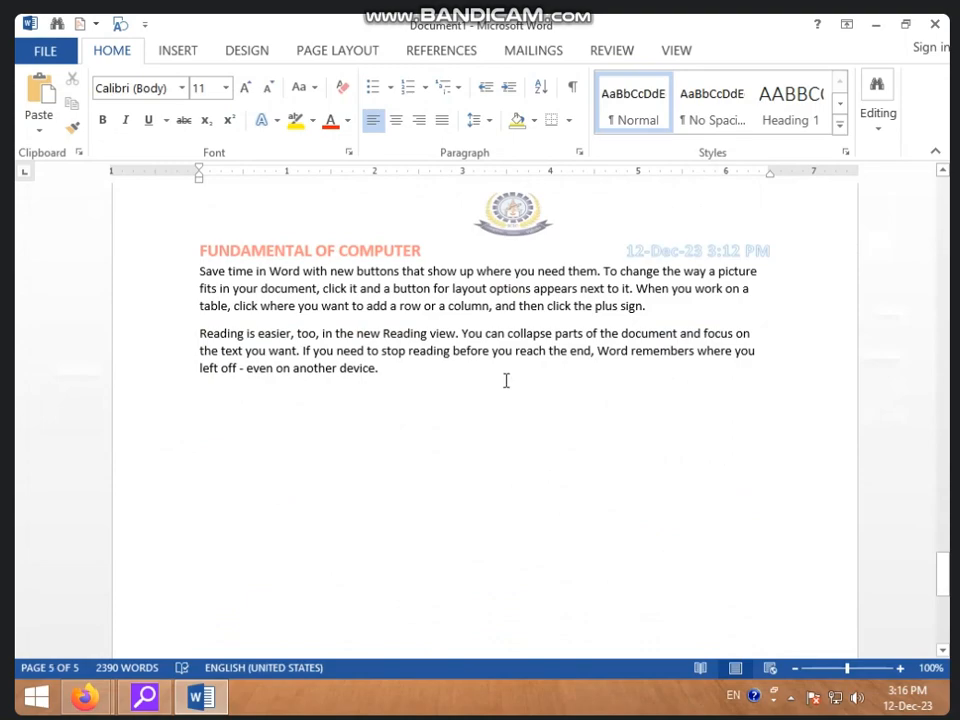
{"action": "scroll", "coordinate": [506, 380], "scroll_direction": "up", "scroll_amount": 20}
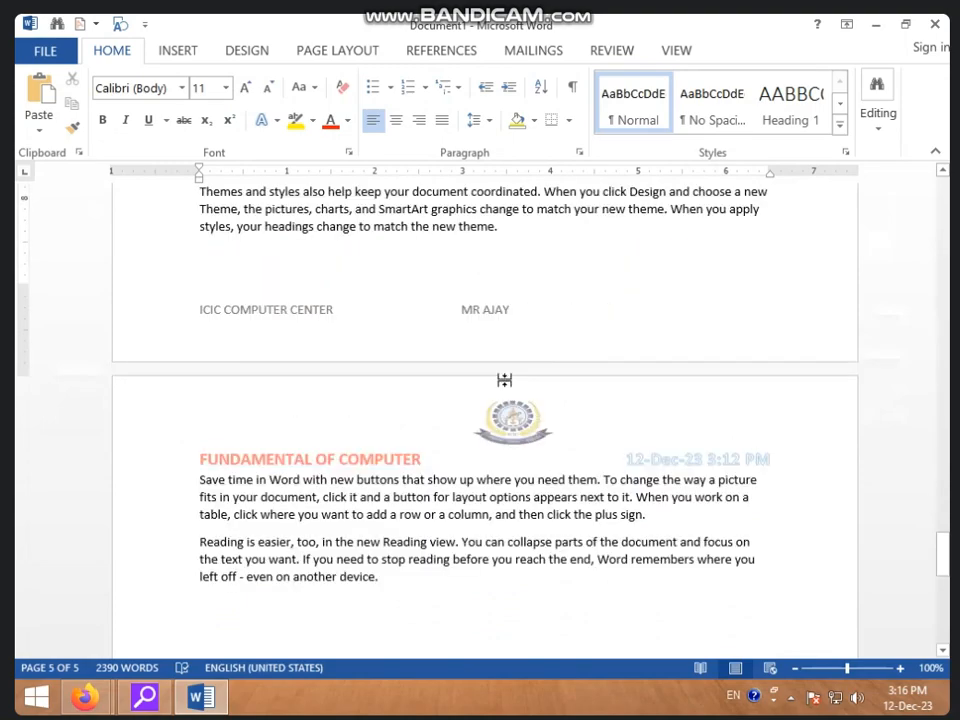
{"action": "scroll", "coordinate": [506, 360], "scroll_direction": "up", "scroll_amount": 3}
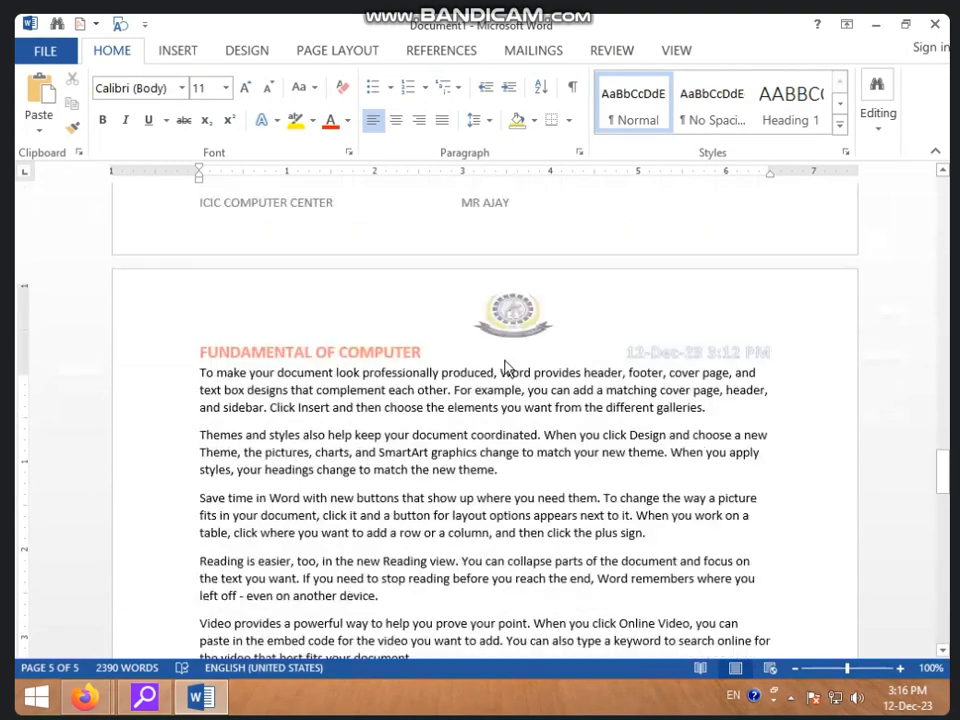
Try a black oval frame picture style on the header logo and undo it.
{"action": "double_click", "coordinate": [537, 335]}
{"action": "left_click", "coordinate": [537, 335]}
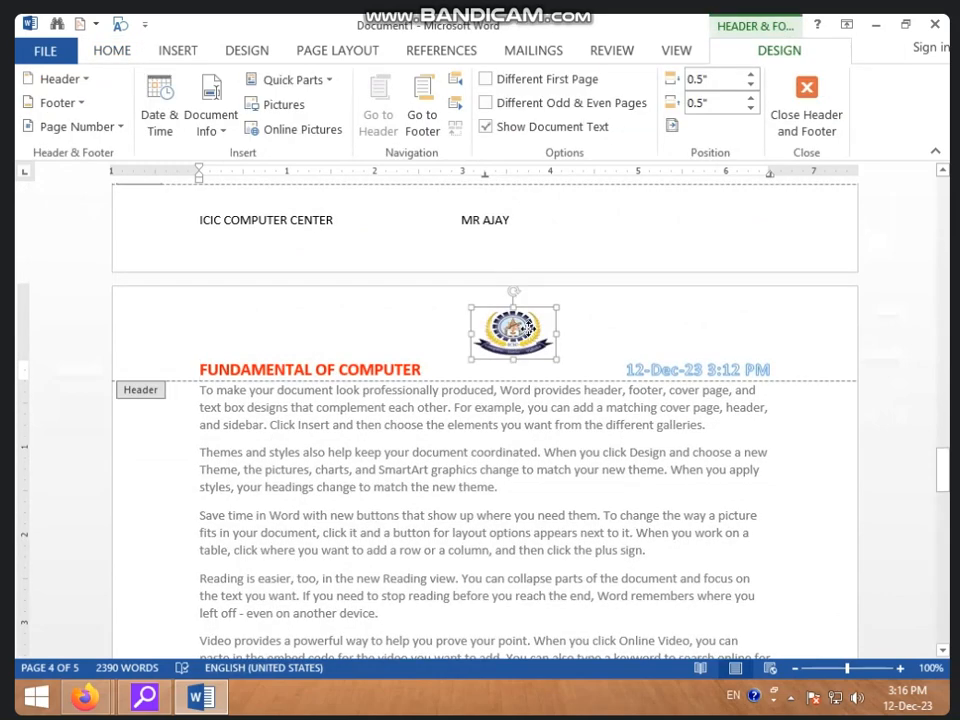
{"action": "left_click", "coordinate": [758, 58]}
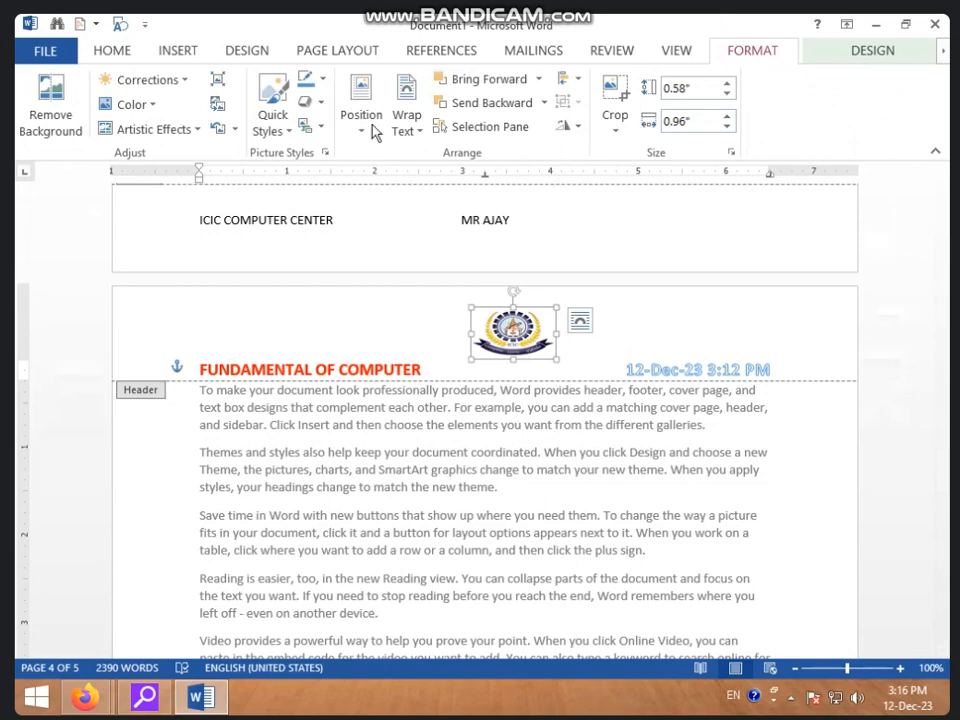
{"action": "left_click", "coordinate": [273, 118]}
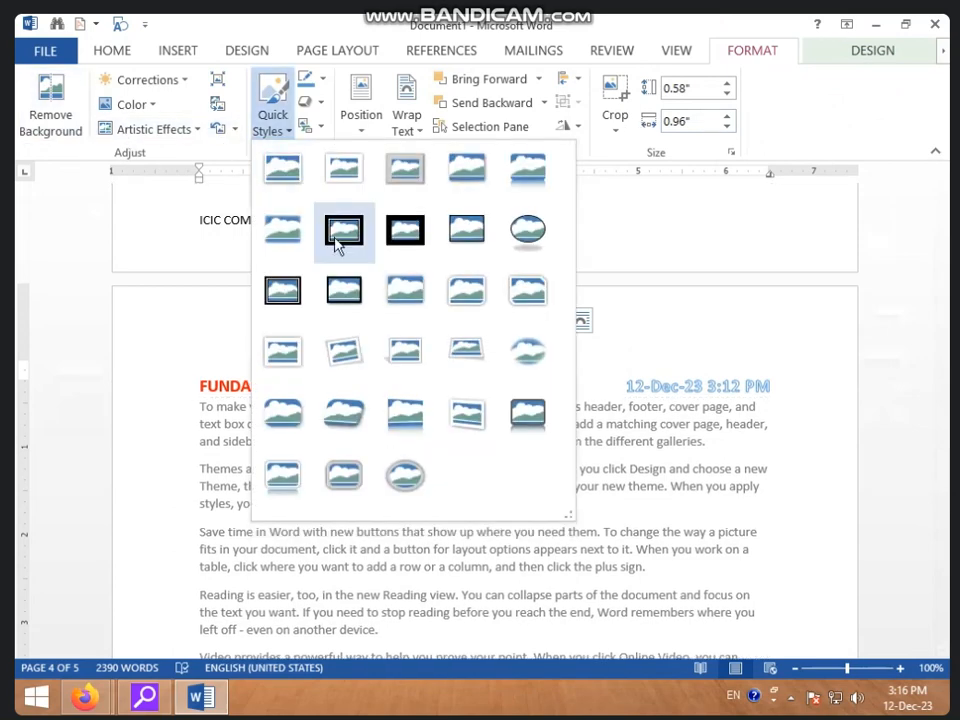
{"action": "left_click", "coordinate": [537, 232]}
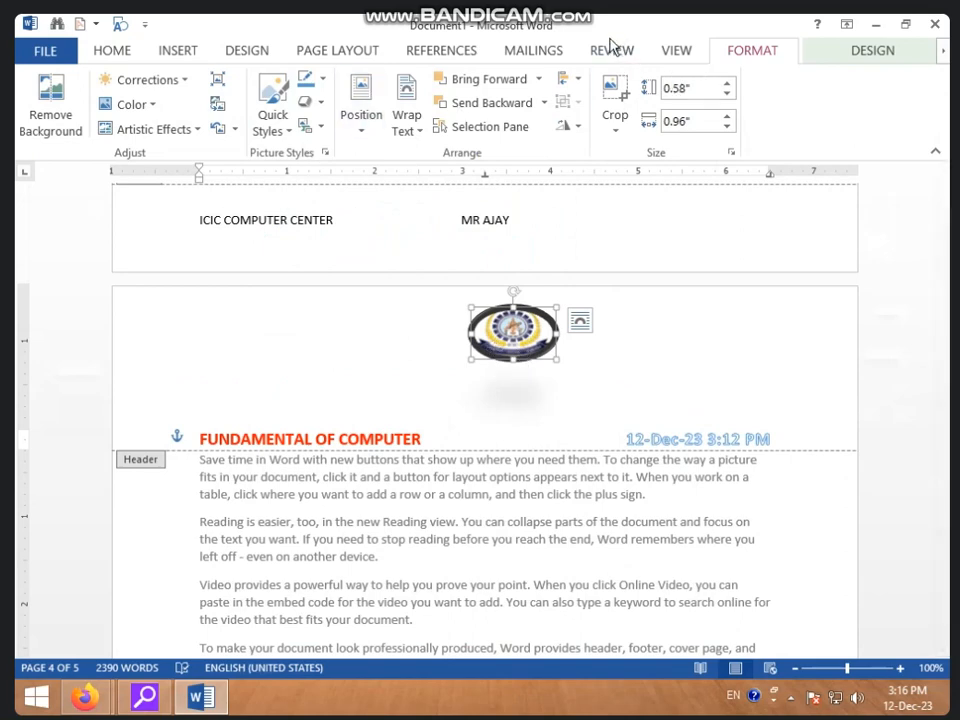
{"action": "key", "text": "ctrl+z"}
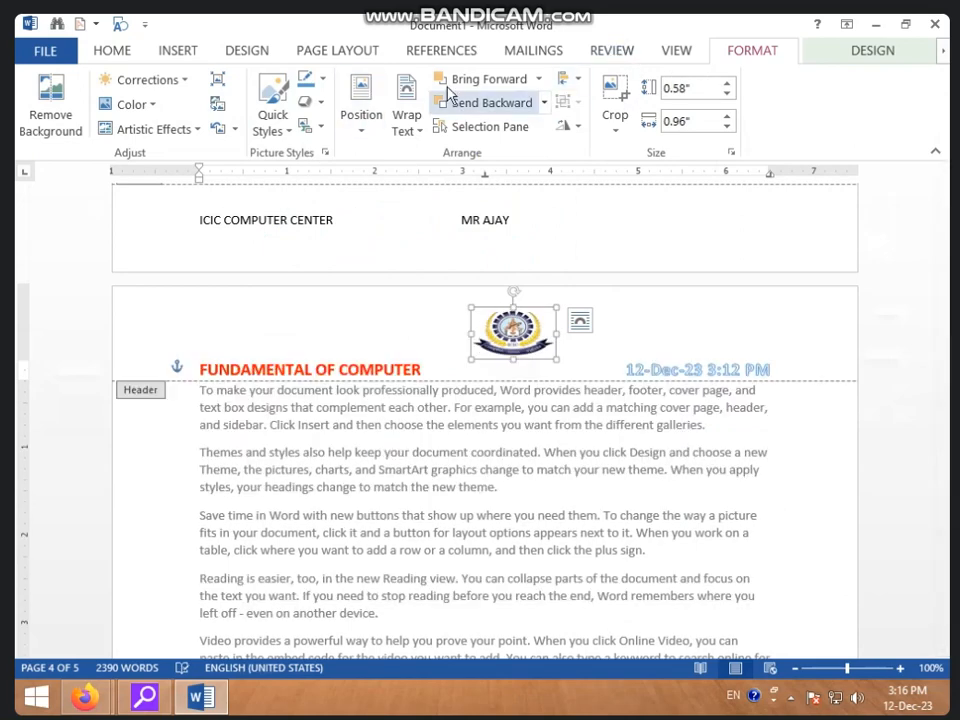
Switch back and forth between the header and footer of page 4, finishing in the blank area of the footer line.
{"action": "left_click", "coordinate": [178, 52]}
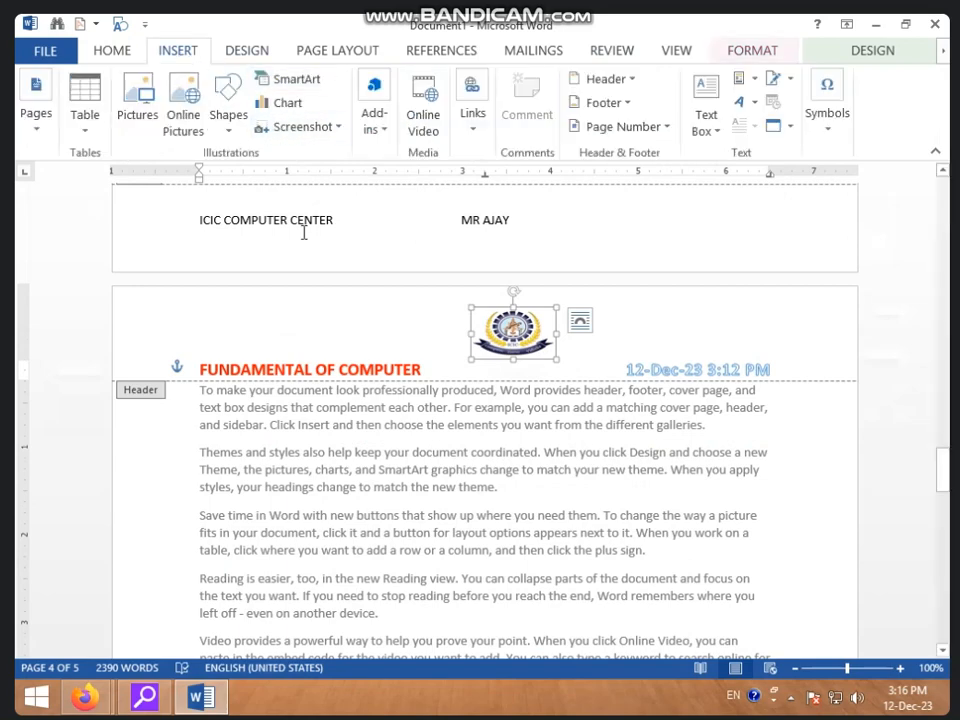
{"action": "left_click", "coordinate": [830, 57]}
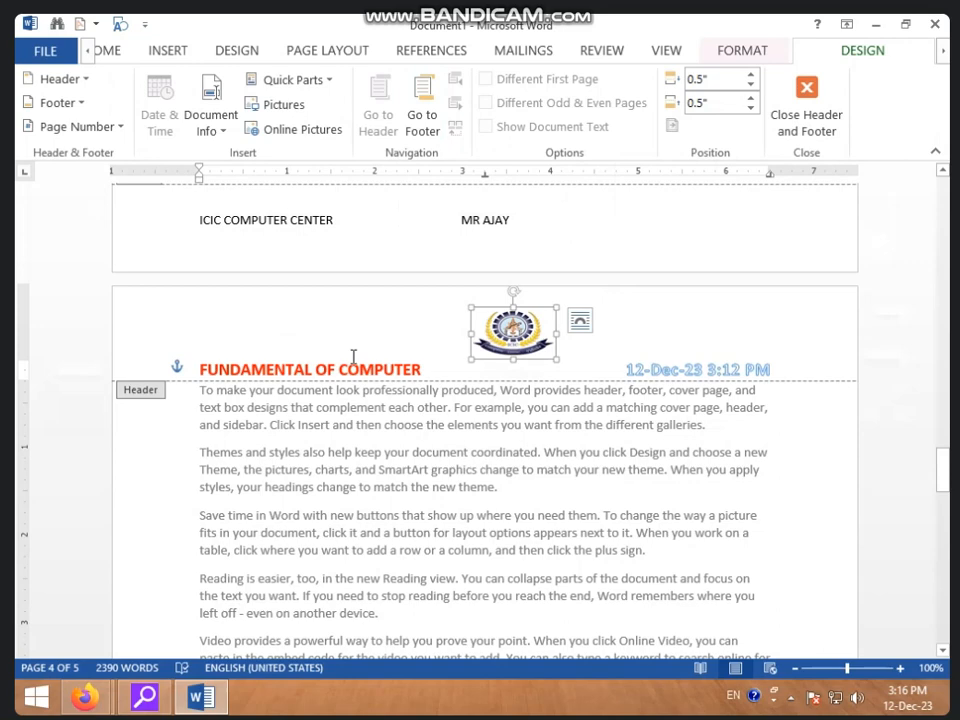
{"action": "left_click", "coordinate": [423, 118]}
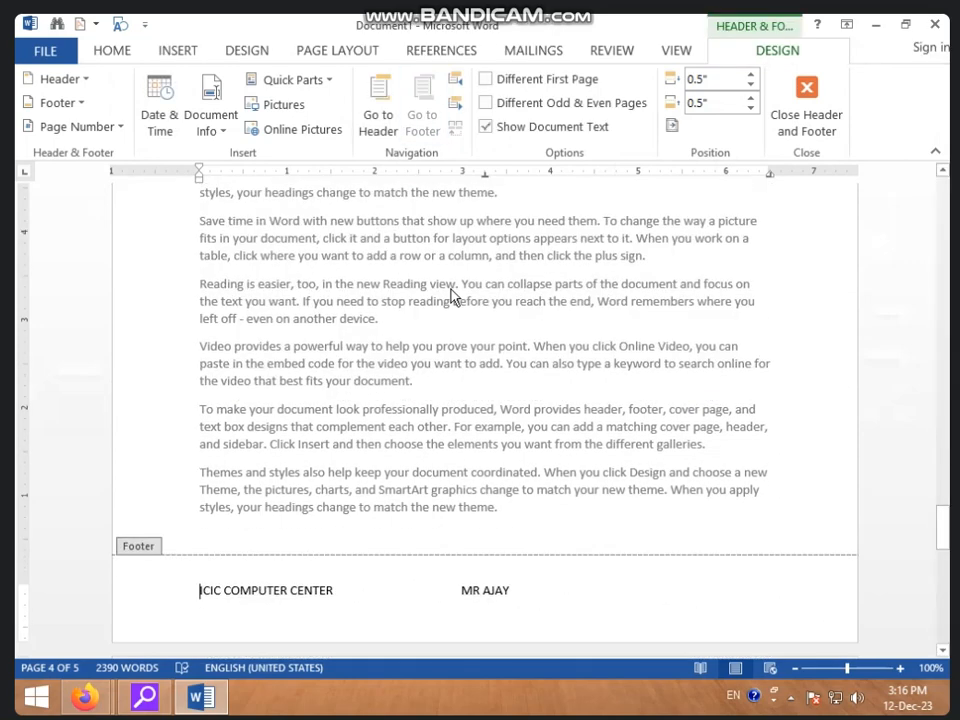
{"action": "left_click", "coordinate": [381, 118]}
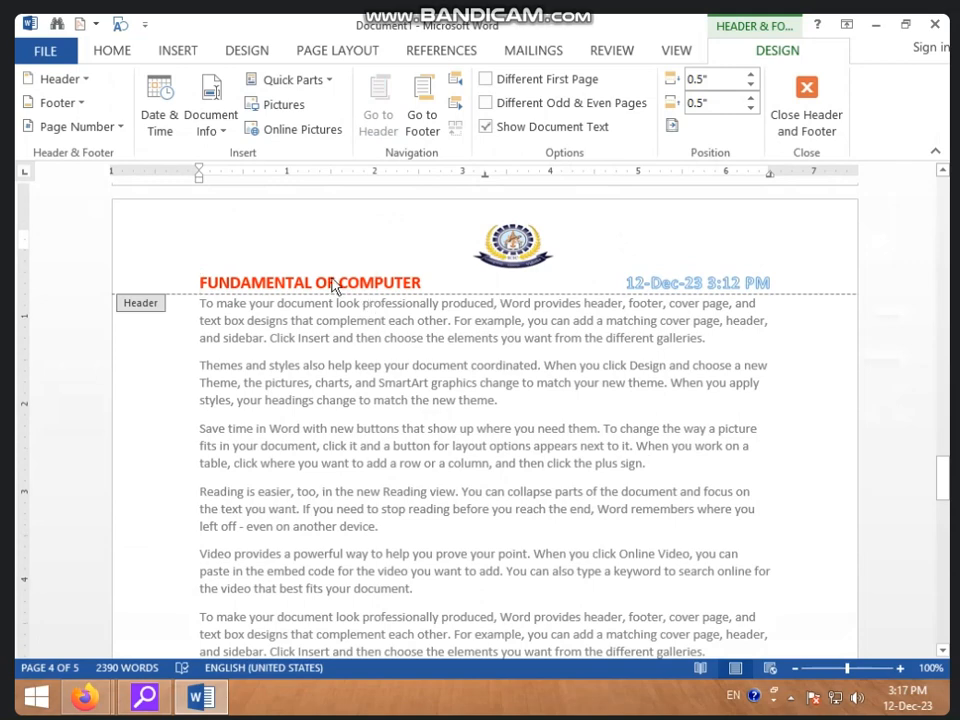
{"action": "scroll", "coordinate": [335, 287], "scroll_direction": "down", "scroll_amount": 10}
{"action": "left_click", "coordinate": [425, 122]}
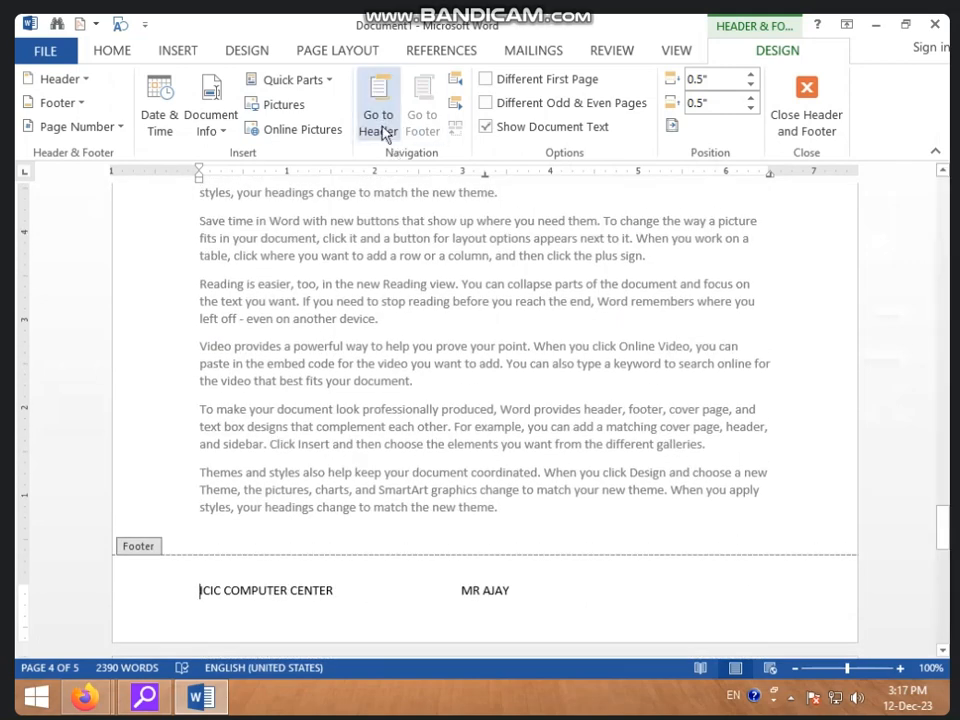
{"action": "left_click", "coordinate": [381, 128]}
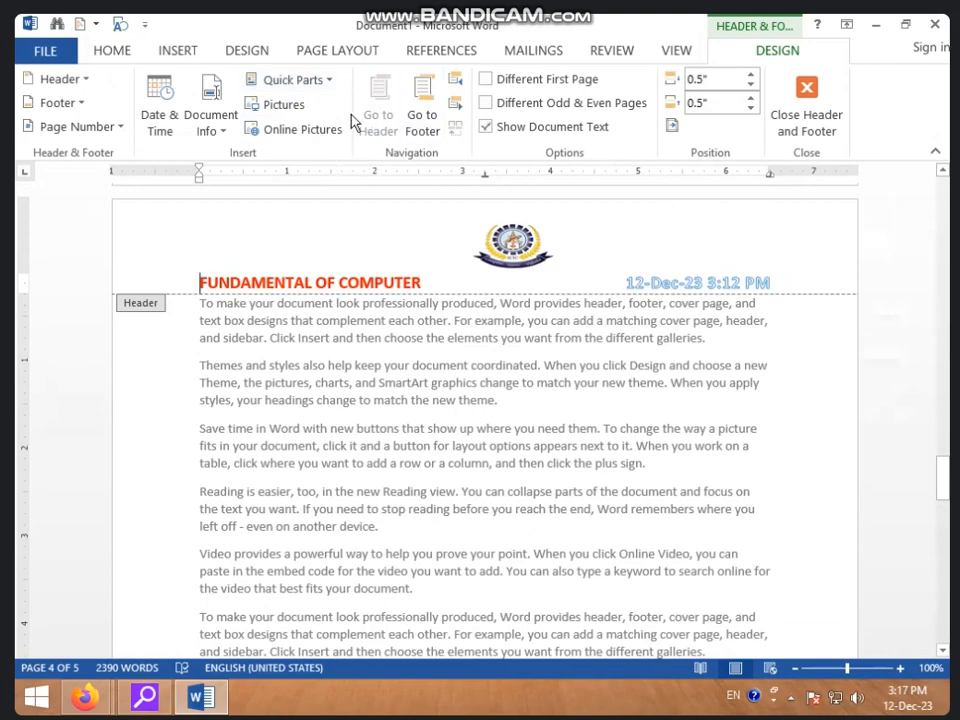
{"action": "left_click", "coordinate": [421, 133]}
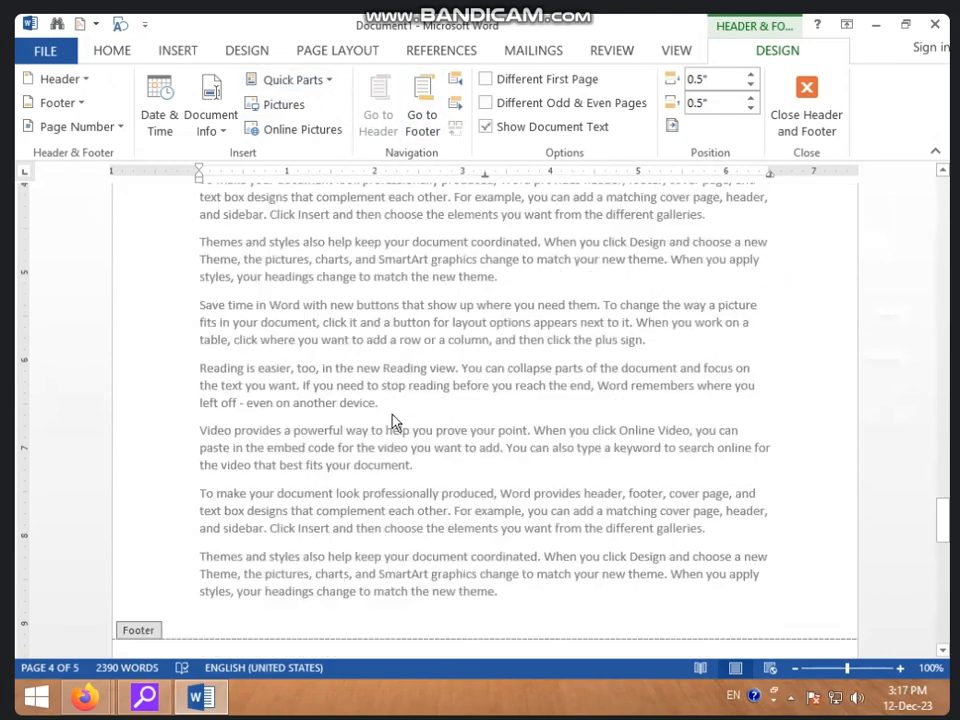
{"action": "left_click", "coordinate": [419, 557]}
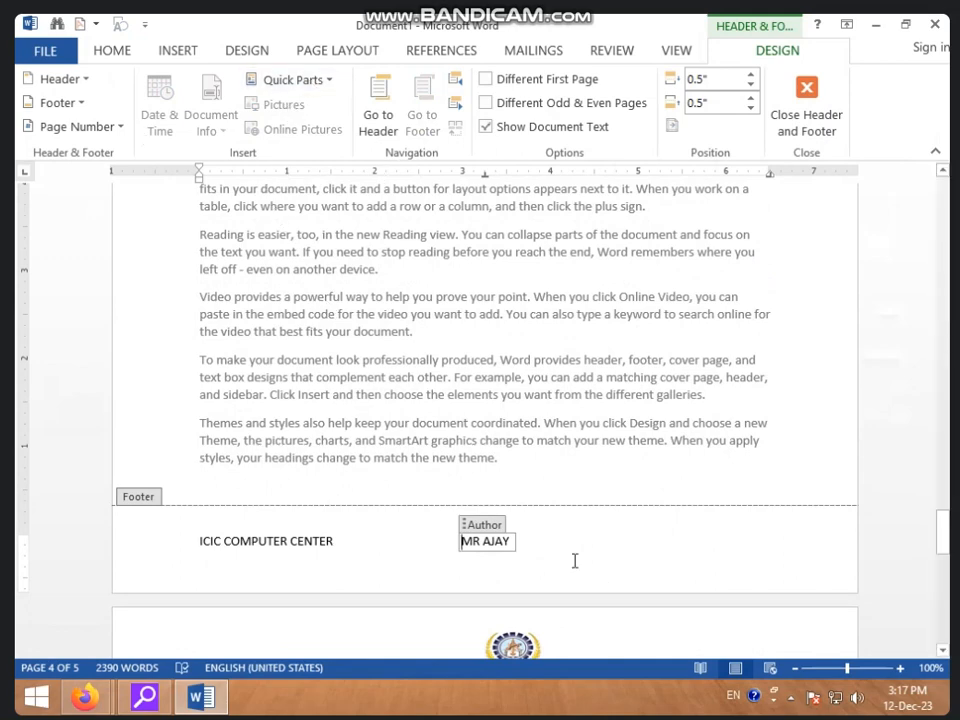
{"action": "left_click", "coordinate": [640, 541]}
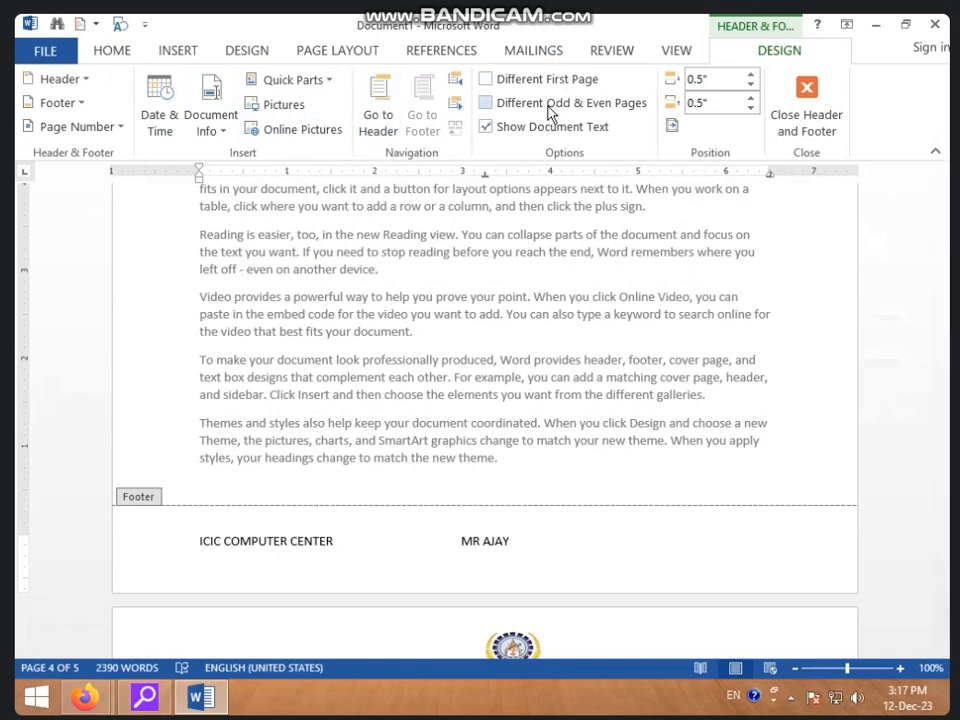
Enable a different first page for the header and footer, and compare the first page with the following pages.
{"action": "scroll", "coordinate": [548, 273], "scroll_direction": "up", "scroll_amount": 3}
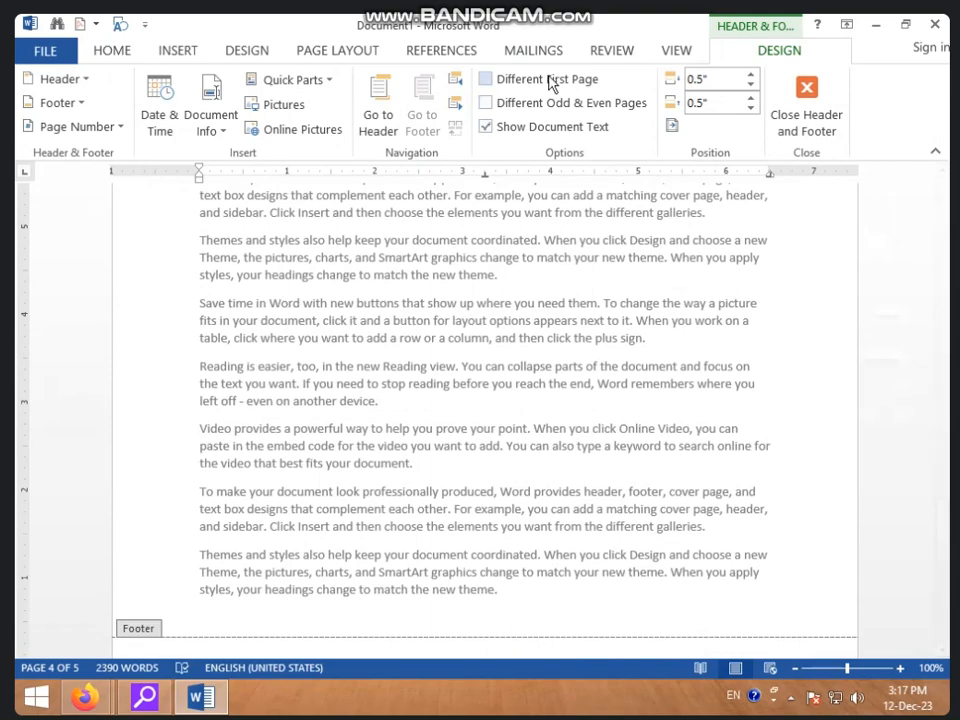
{"action": "left_click", "coordinate": [525, 84]}
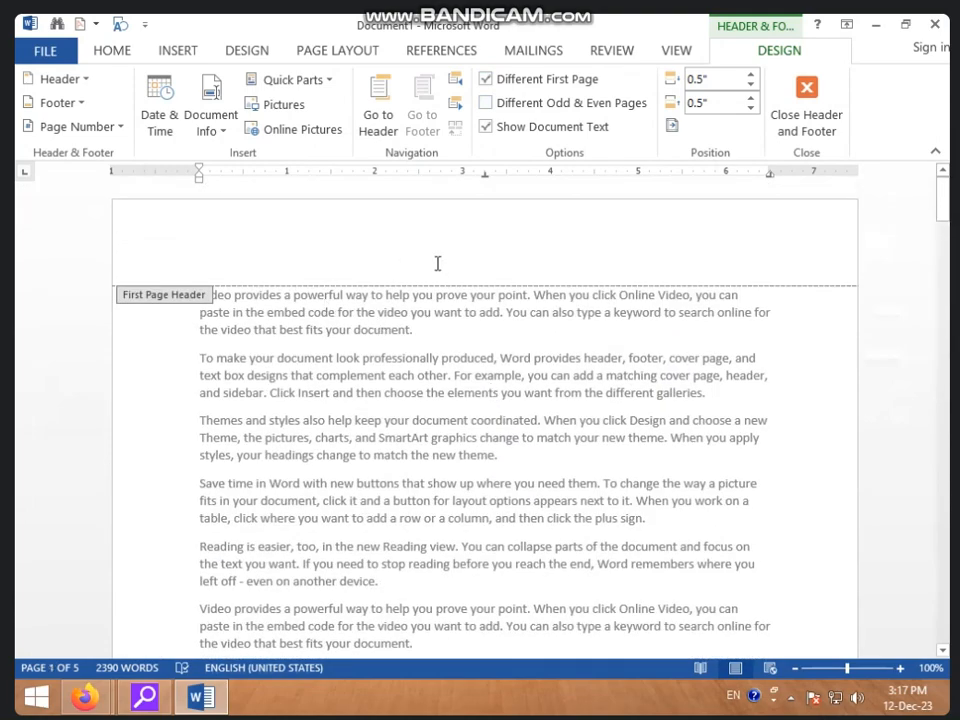
{"action": "scroll", "coordinate": [539, 263], "scroll_direction": "down", "scroll_amount": 10}
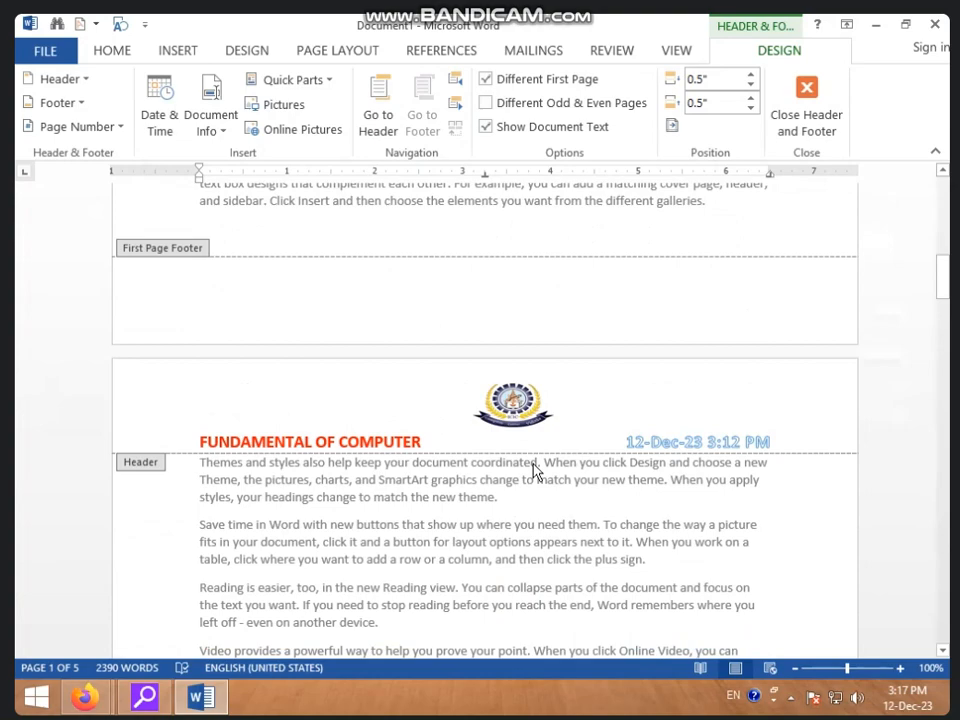
{"action": "scroll", "coordinate": [530, 480], "scroll_direction": "down", "scroll_amount": 20}
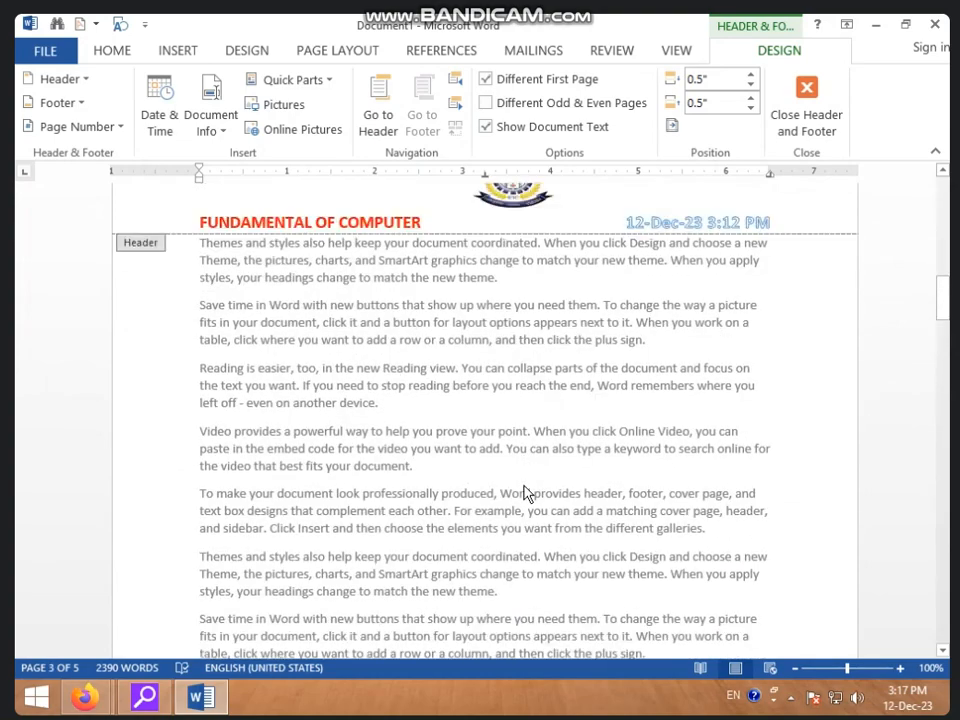
{"action": "scroll", "coordinate": [525, 493], "scroll_direction": "up", "scroll_amount": 5}
{"action": "scroll", "coordinate": [525, 493], "scroll_direction": "down", "scroll_amount": 8}
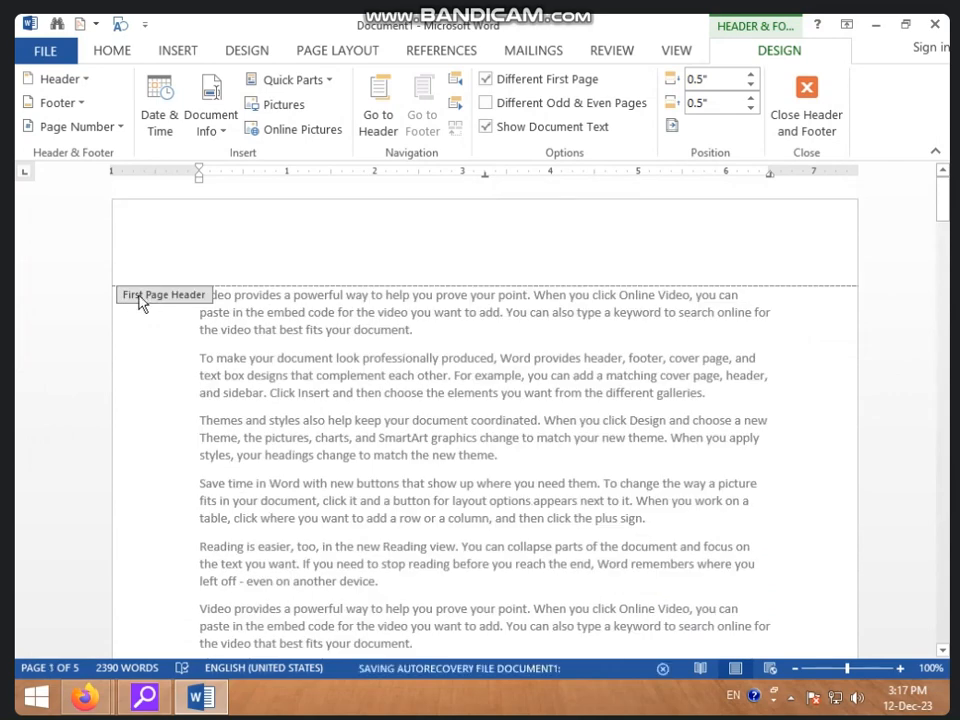
Enter the text "ICIC C" in the empty first page header.
{"action": "left_click", "coordinate": [334, 258]}
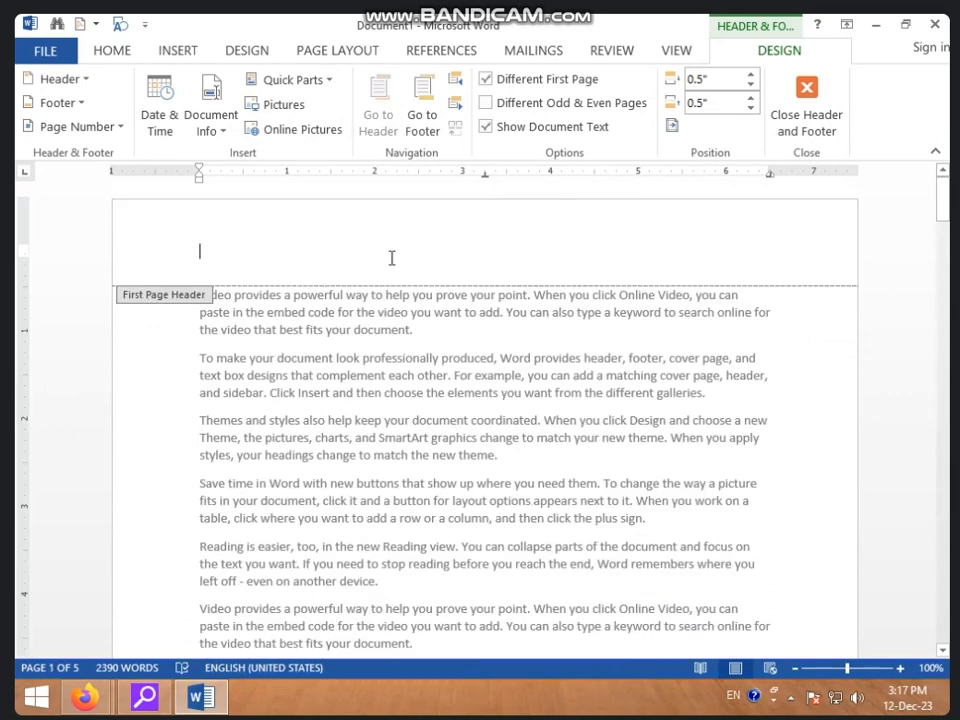
{"action": "type", "text": "ICIC C"}
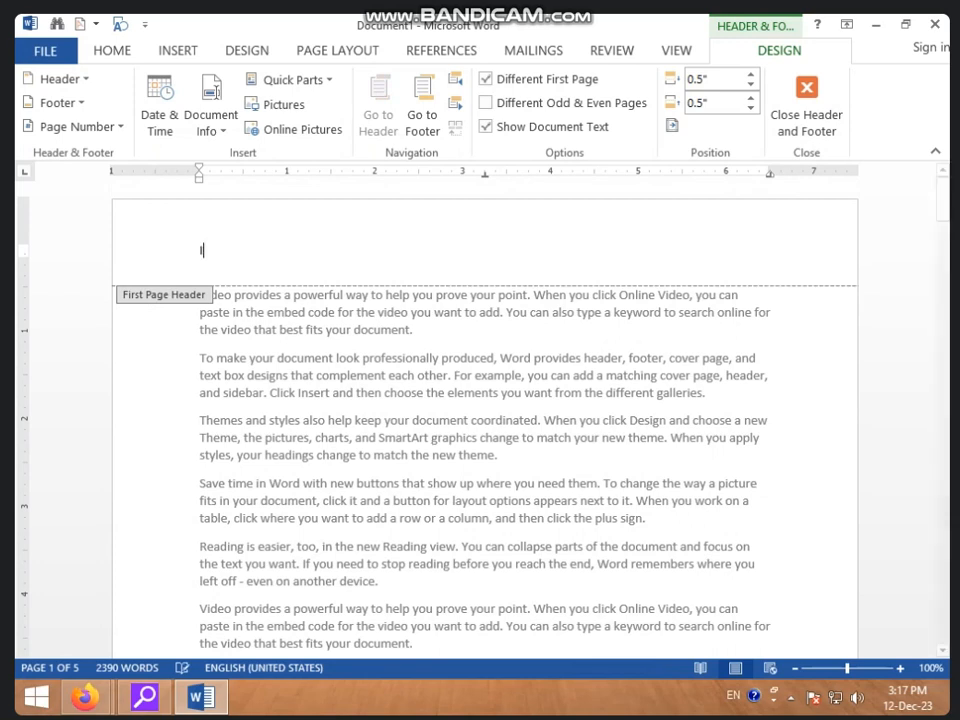